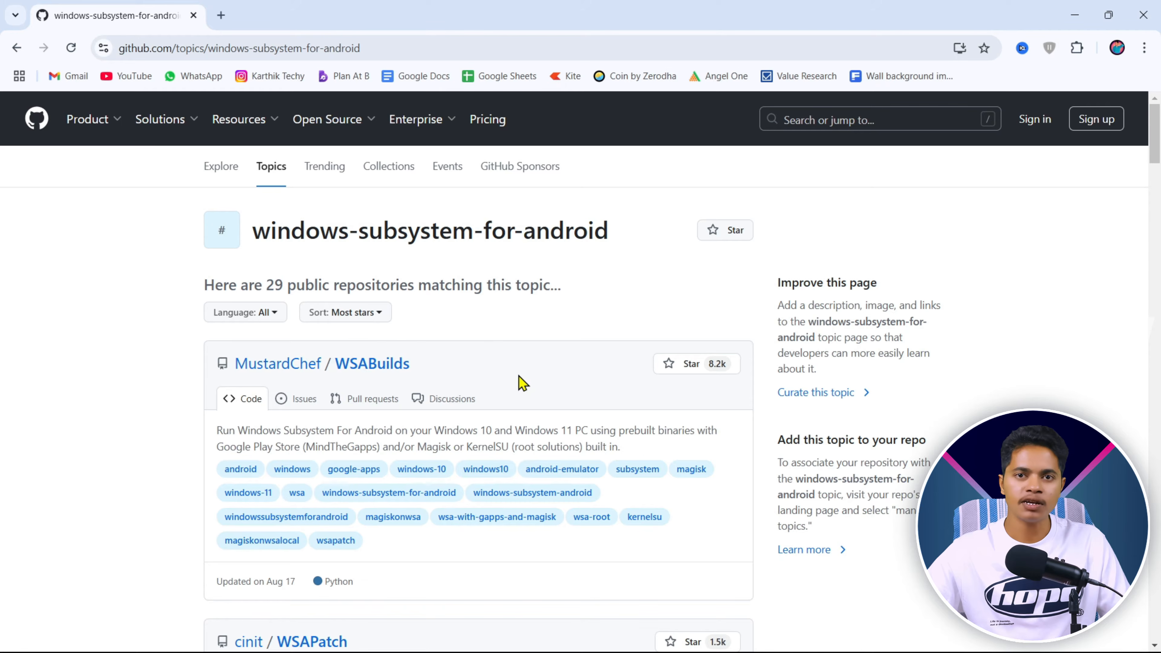
Open the MustardChef/WSABuilds repository from the windows-subsystem-for-android topic list.
{"action": "scroll", "coordinate": [516, 386], "scroll_direction": "down", "scroll_amount": 3}
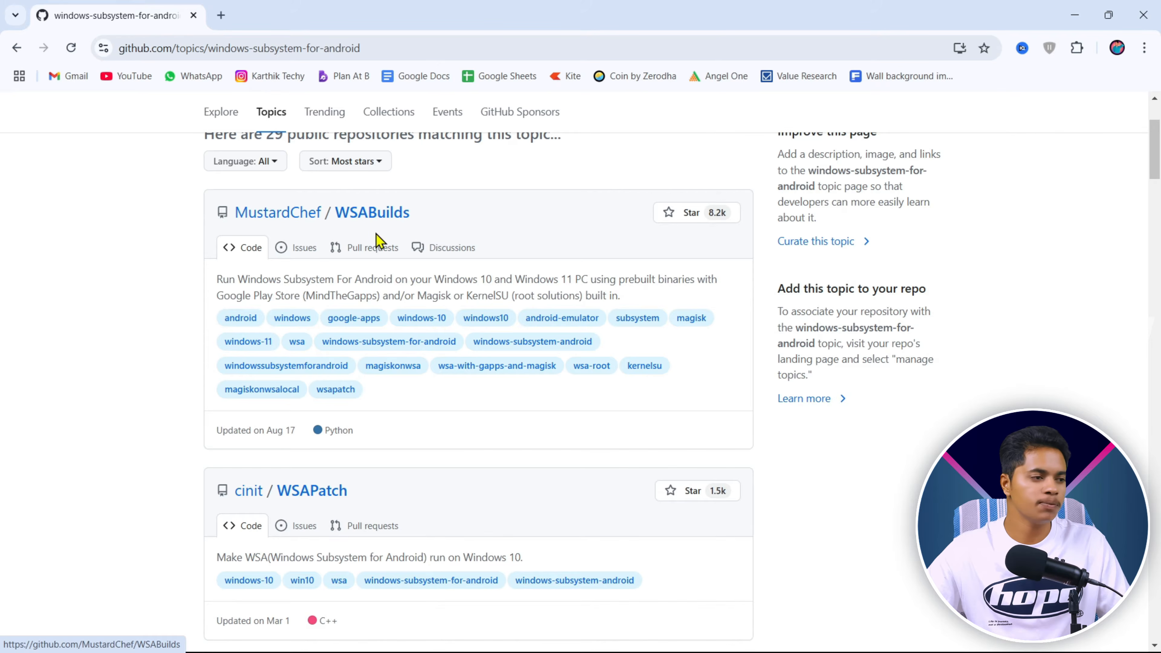
{"action": "scroll", "coordinate": [460, 463], "scroll_direction": "down", "scroll_amount": 6}
{"action": "scroll", "coordinate": [462, 467], "scroll_direction": "up", "scroll_amount": 9}
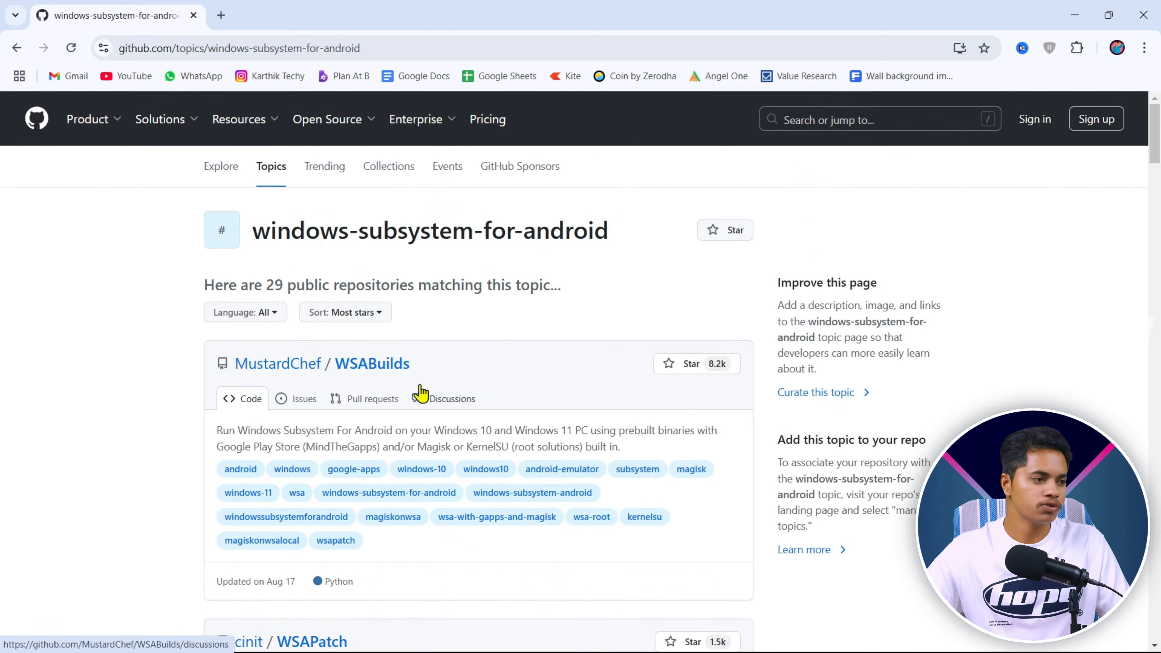
{"action": "left_click", "coordinate": [371, 371]}
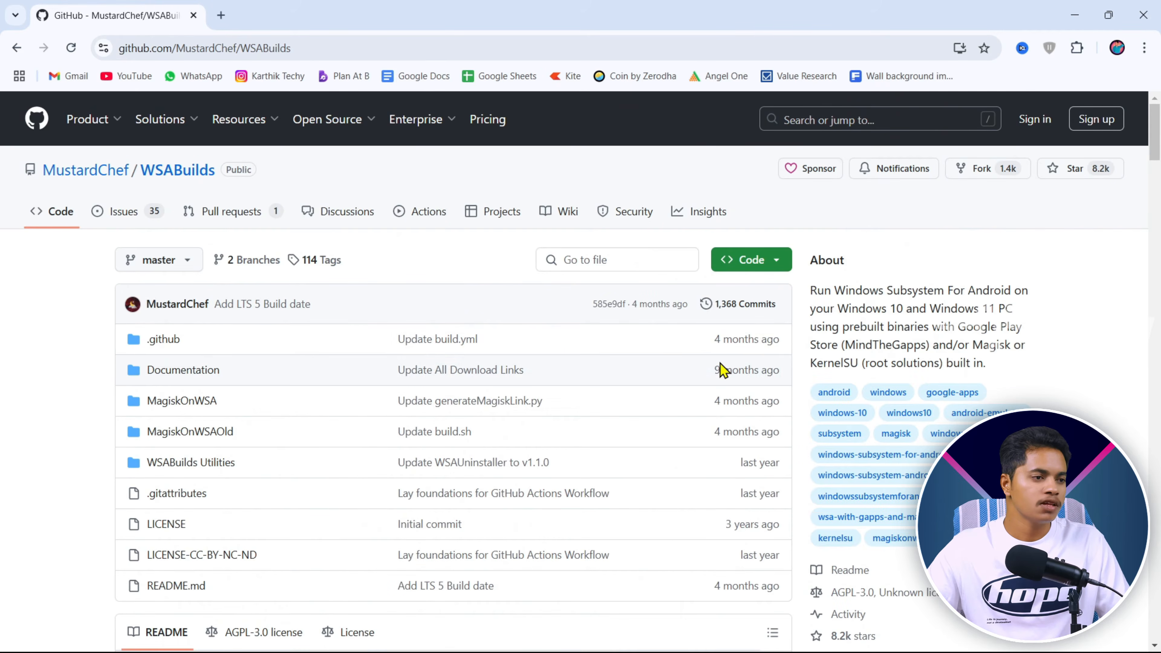
Open the release page for the latest pre-release Windows 11 x64 build from the README's download table.
{"action": "scroll", "coordinate": [750, 426], "scroll_direction": "down", "scroll_amount": 20}
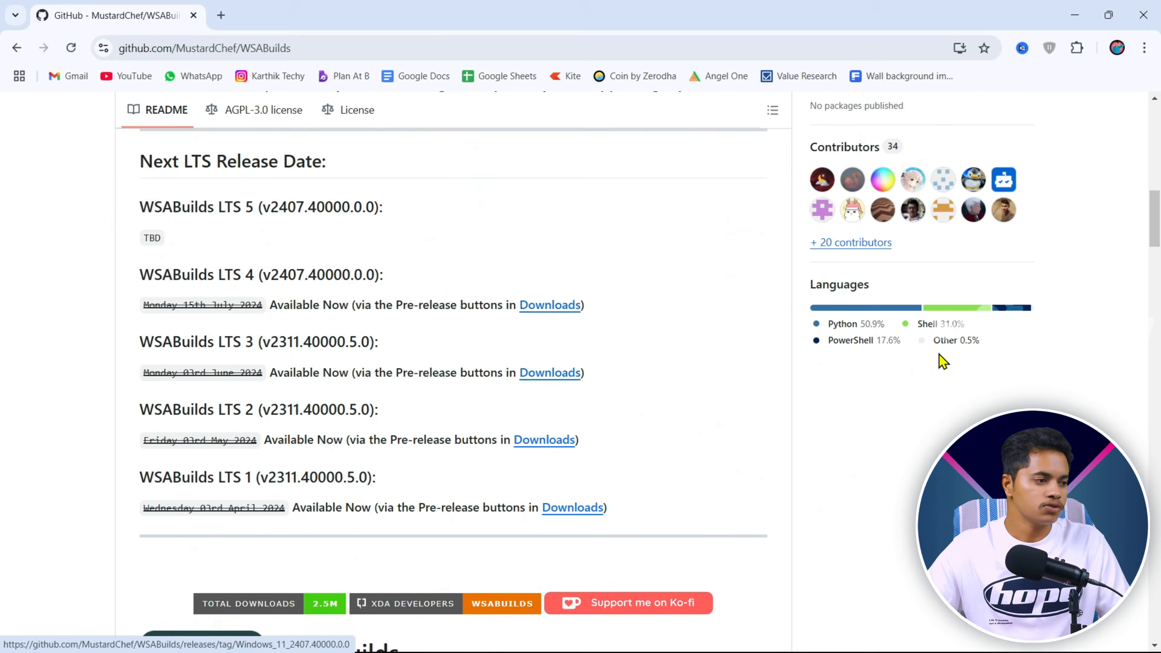
{"action": "scroll", "coordinate": [943, 361], "scroll_direction": "down", "scroll_amount": 10}
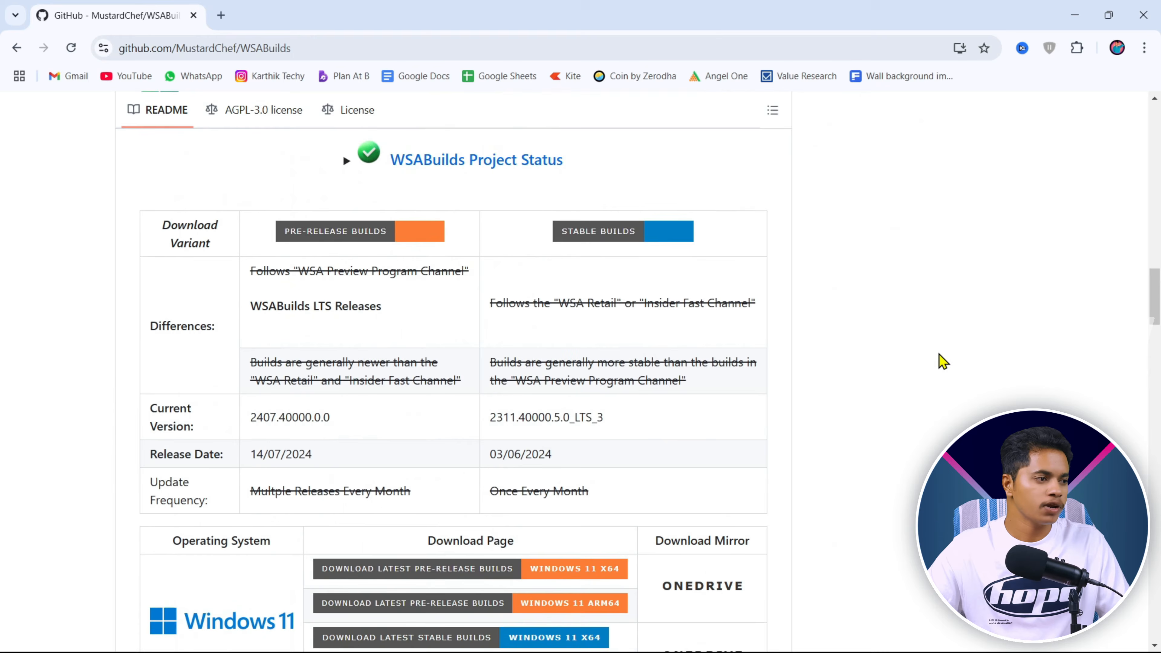
{"action": "scroll", "coordinate": [943, 361], "scroll_direction": "down", "scroll_amount": 6}
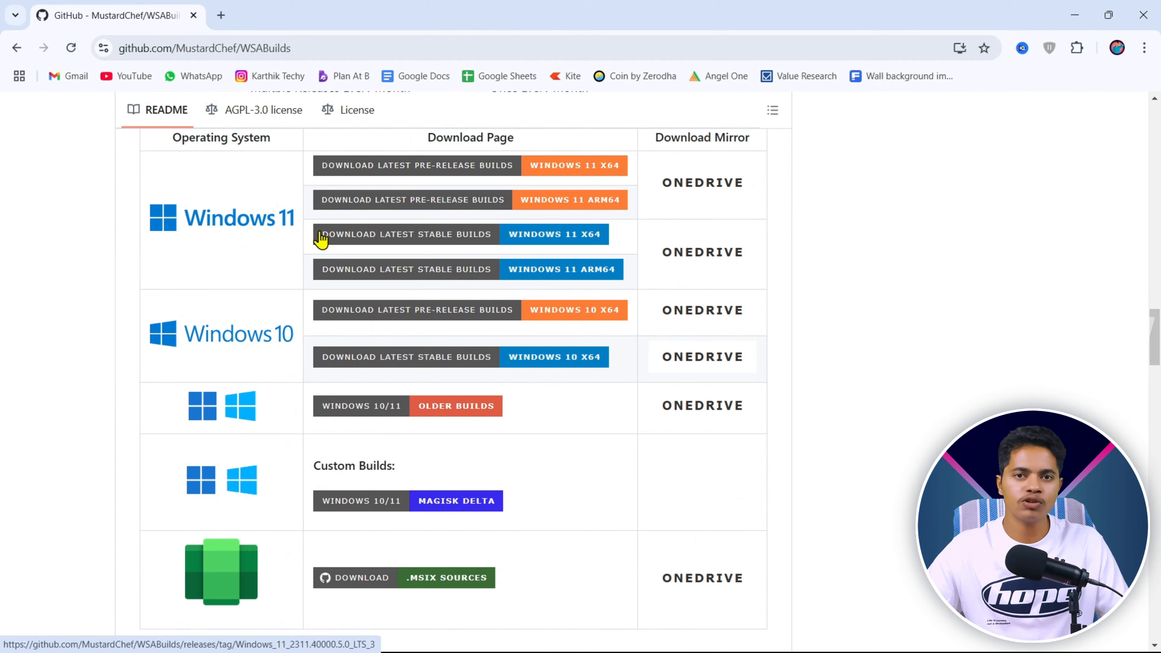
{"action": "scroll", "coordinate": [322, 238], "scroll_direction": "up", "scroll_amount": 3}
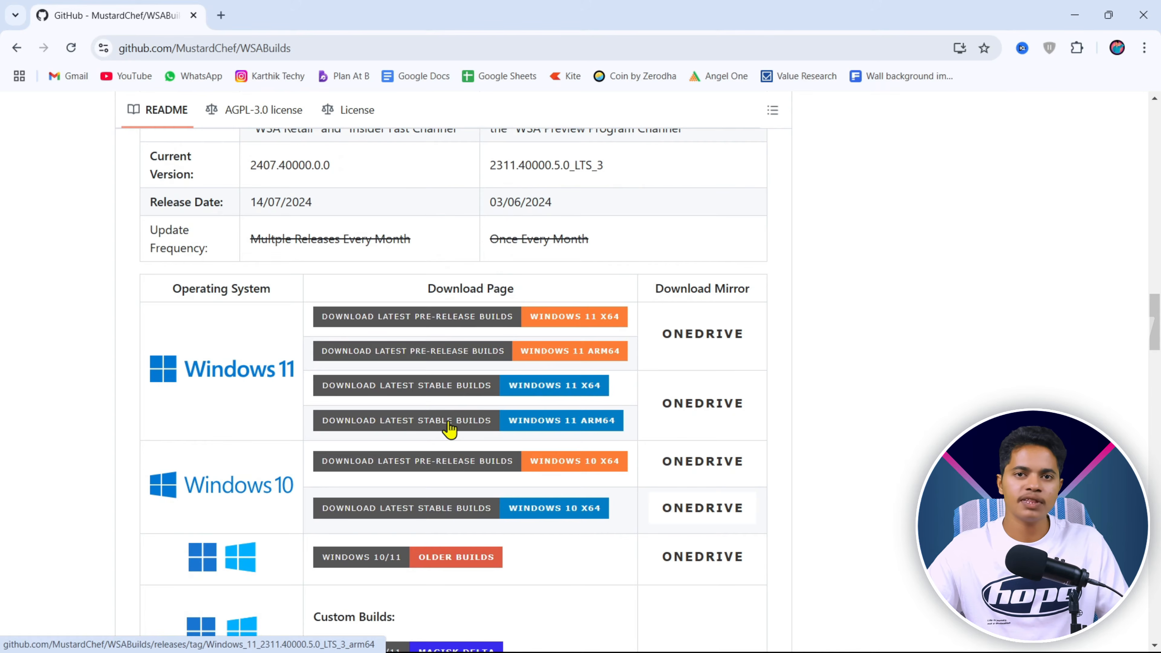
{"action": "left_click", "coordinate": [437, 315]}
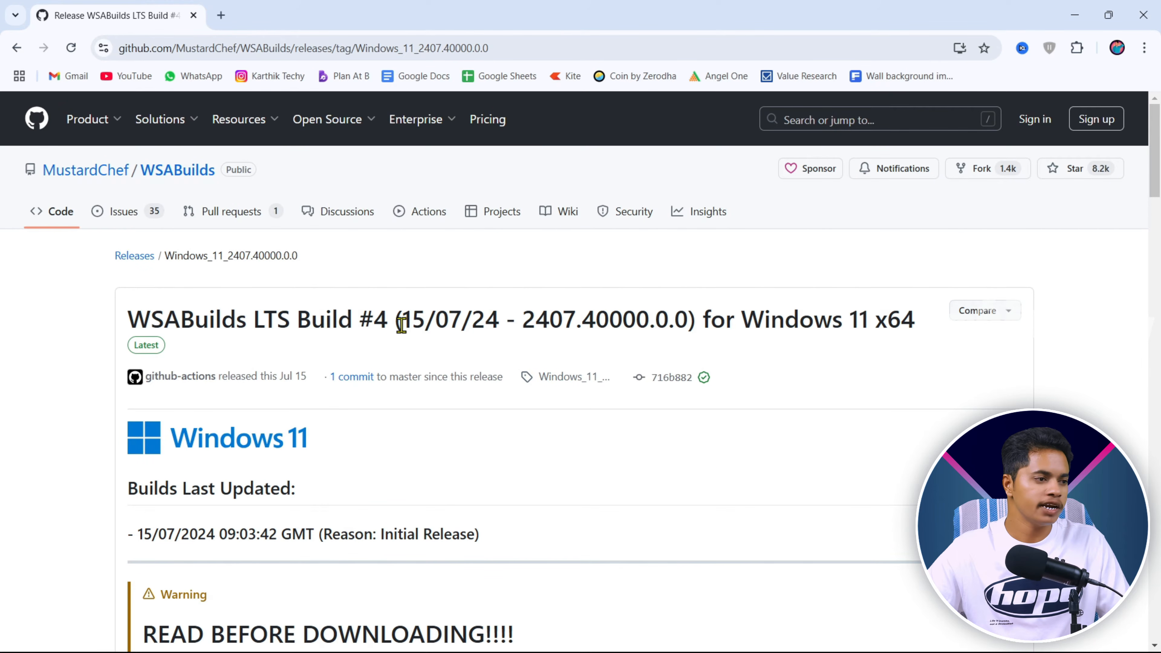
Check the build date in the title of the Windows 11 x64 release.
{"action": "left_click_drag", "start_coordinate": [401, 326], "coordinate": [514, 325]}
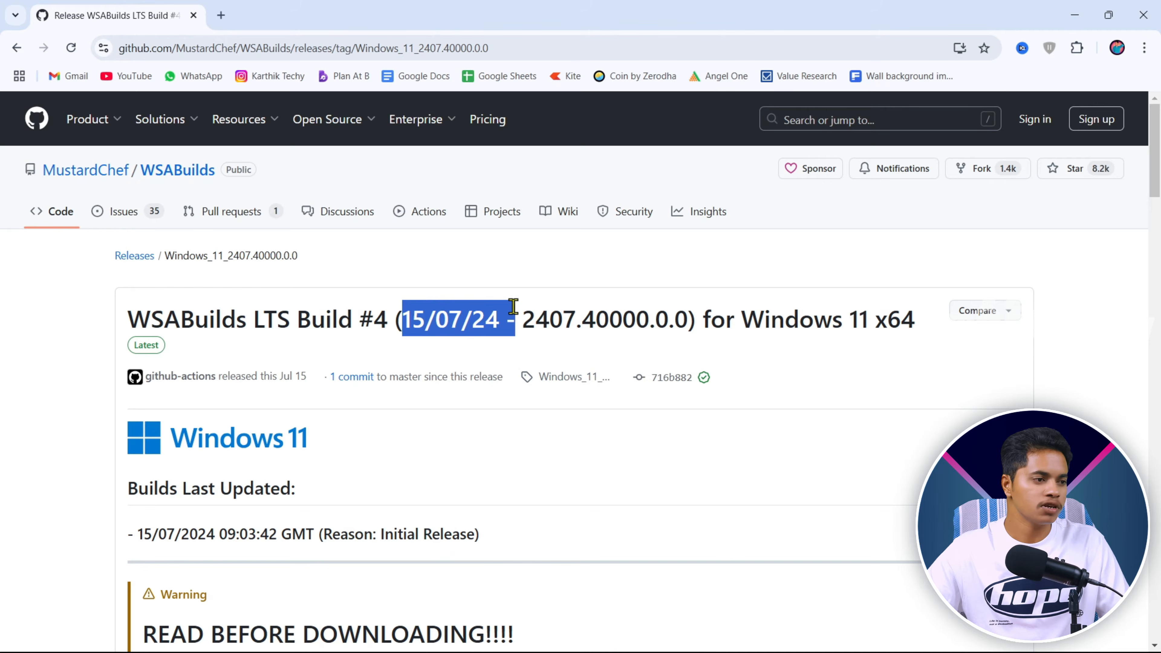
{"action": "left_click", "coordinate": [439, 333]}
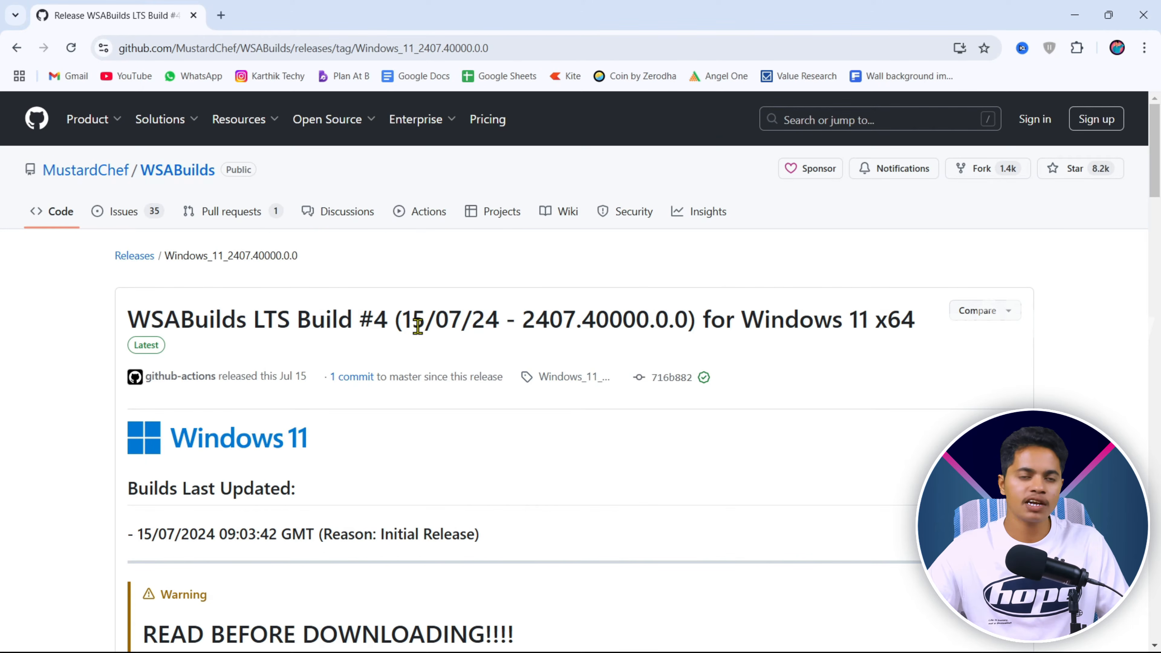
{"action": "left_click_drag", "start_coordinate": [403, 325], "coordinate": [501, 318]}
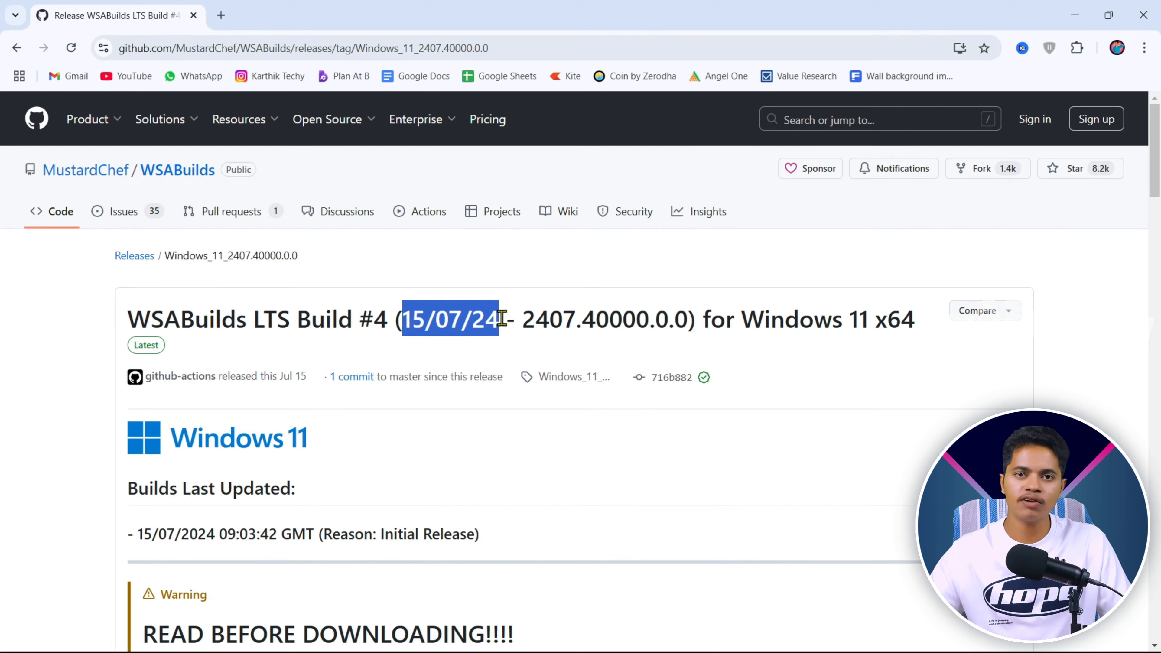
{"action": "left_click", "coordinate": [543, 280]}
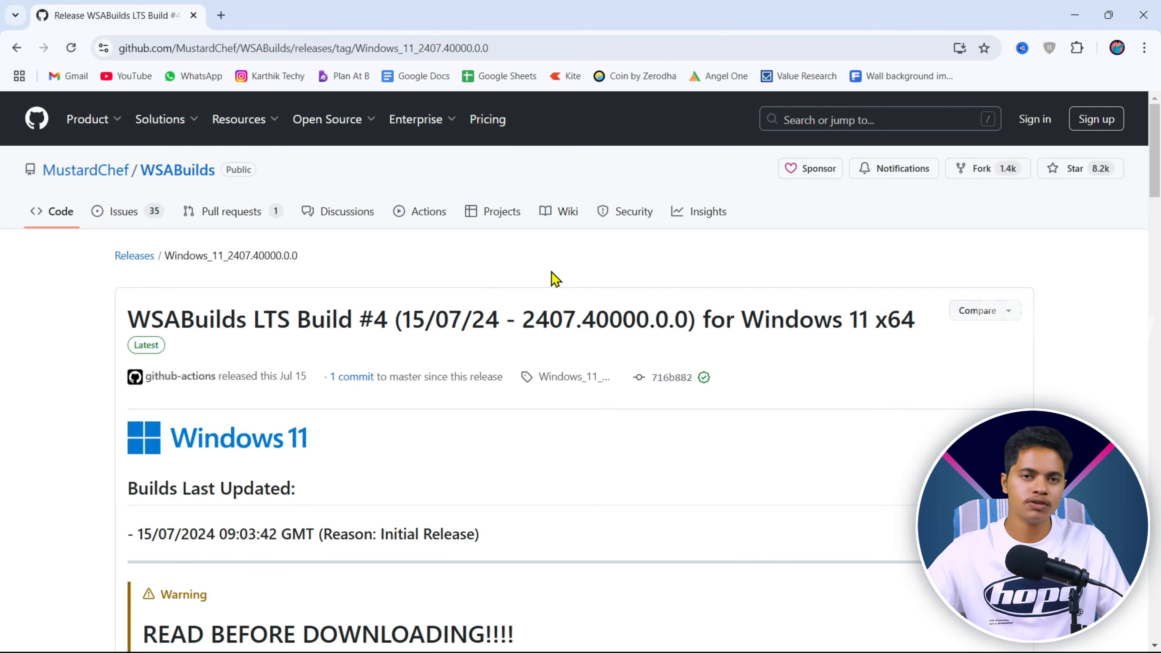
Compare the package variants under Difference Between Versions In This Release for Google Play Store and Amazon App Store inclusion.
{"action": "scroll", "coordinate": [555, 279], "scroll_direction": "down", "scroll_amount": 10}
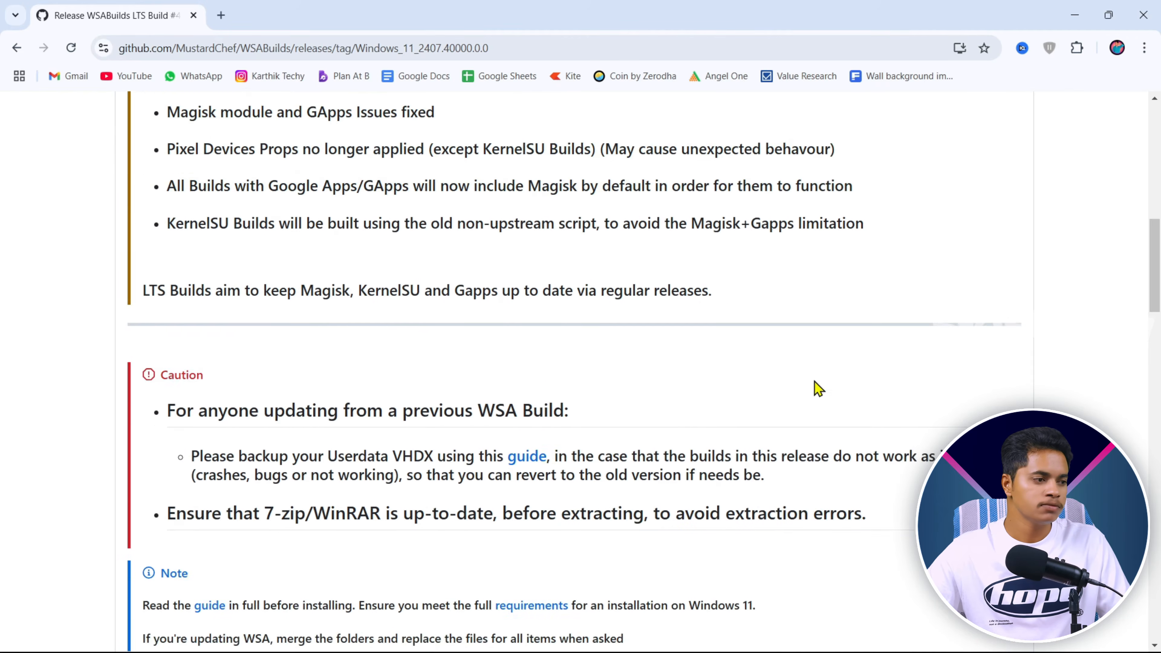
{"action": "scroll", "coordinate": [819, 389], "scroll_direction": "down", "scroll_amount": 15}
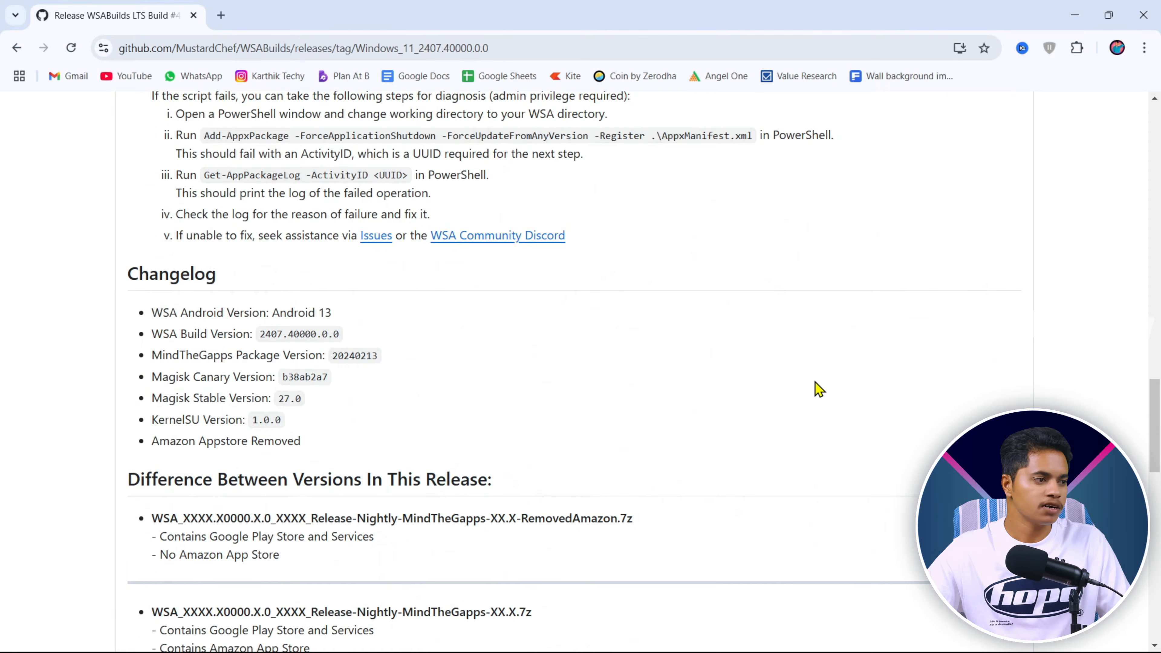
{"action": "scroll", "coordinate": [818, 389], "scroll_direction": "down", "scroll_amount": 4}
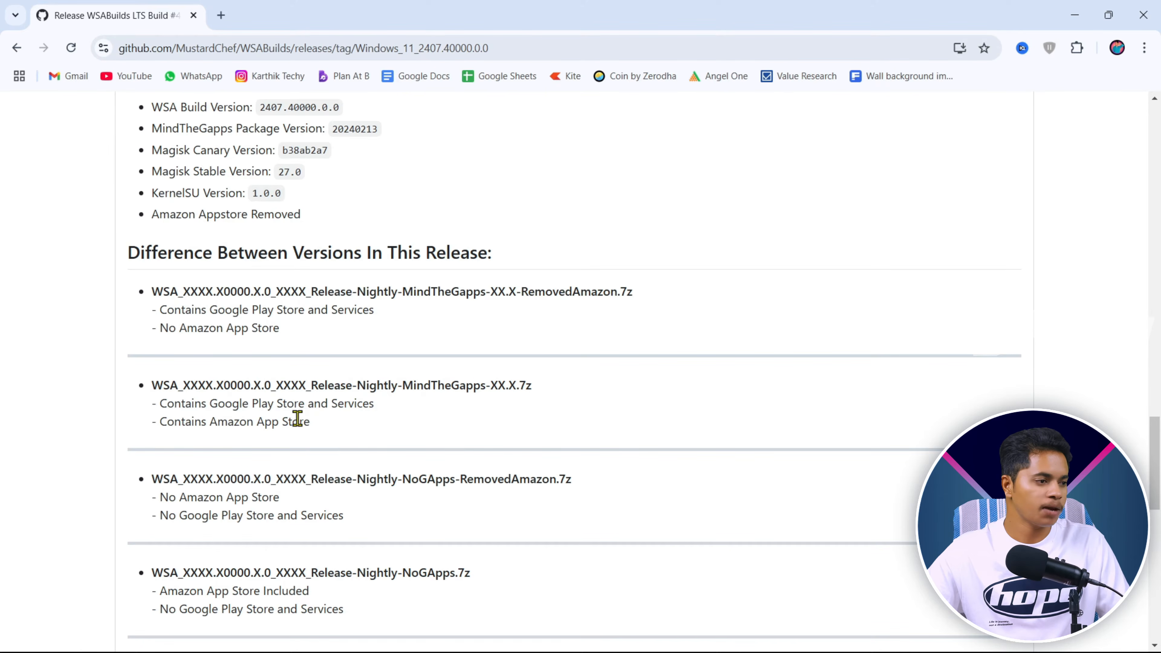
{"action": "left_click_drag", "start_coordinate": [174, 404], "coordinate": [319, 420]}
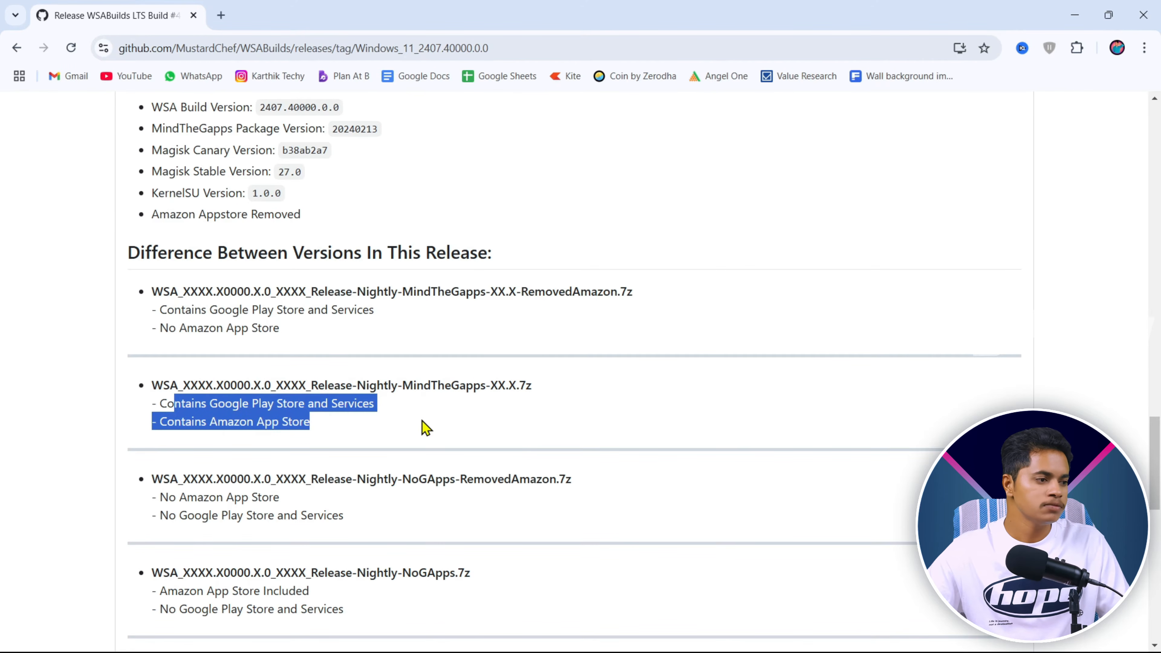
{"action": "scroll", "coordinate": [516, 443], "scroll_direction": "down", "scroll_amount": 3}
{"action": "scroll", "coordinate": [519, 466], "scroll_direction": "down", "scroll_amount": 3}
{"action": "left_click", "coordinate": [563, 485]}
{"action": "scroll", "coordinate": [547, 446], "scroll_direction": "up", "scroll_amount": 5}
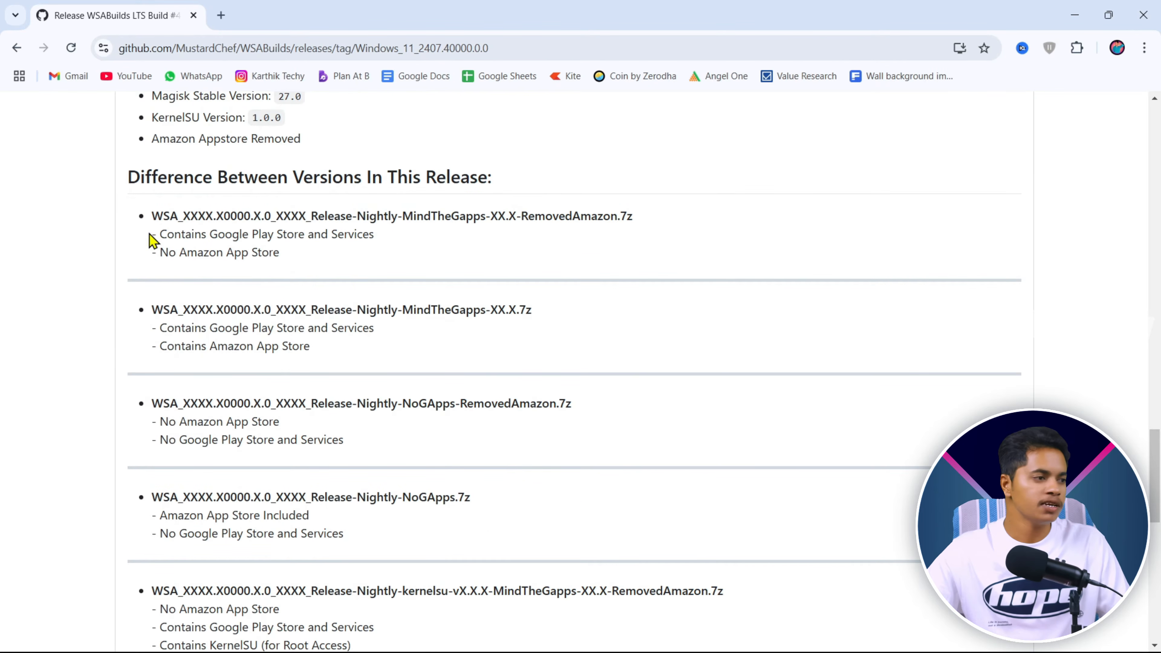
{"action": "left_click_drag", "start_coordinate": [147, 213], "coordinate": [289, 259]}
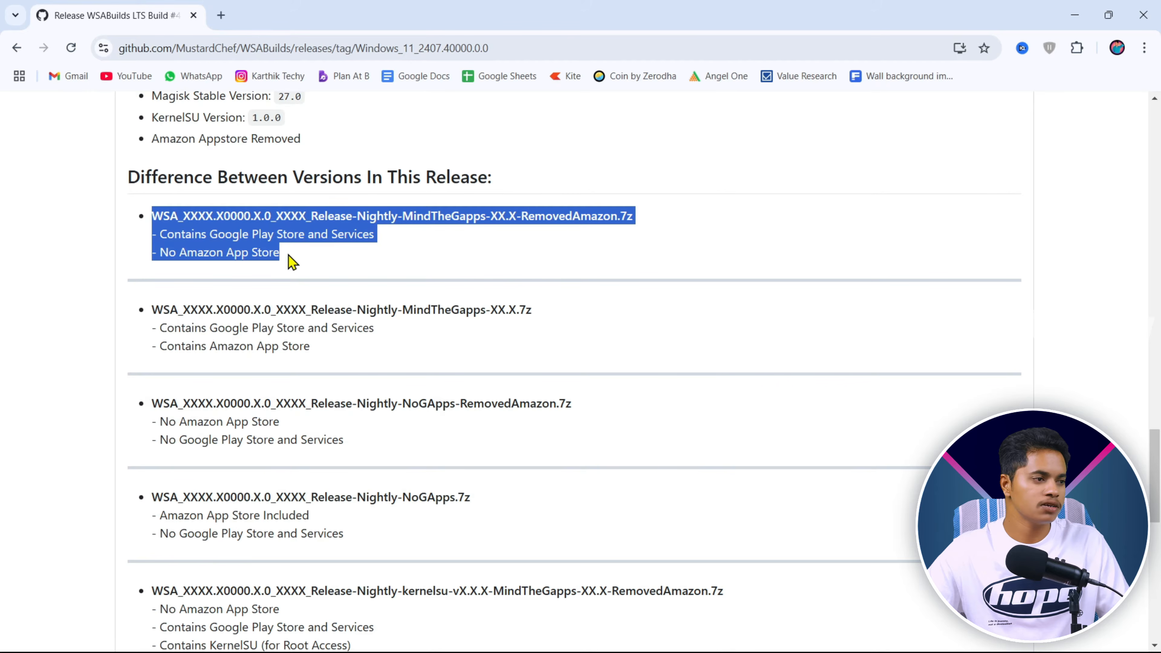
{"action": "left_click", "coordinate": [605, 287]}
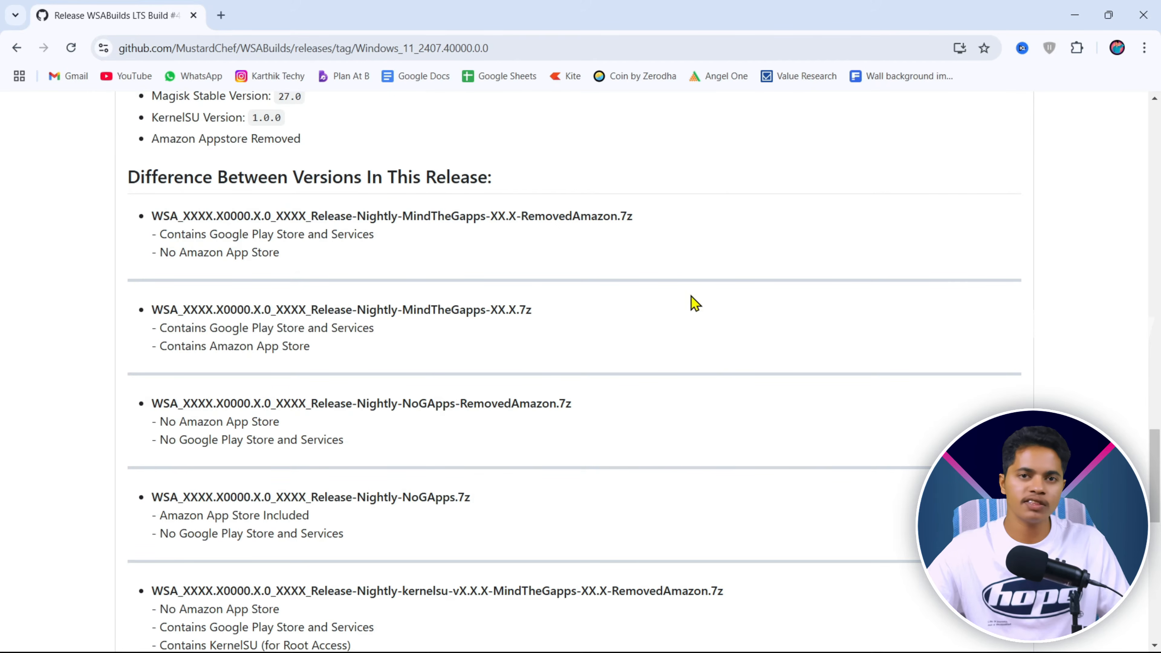
Download WSA_2407.40000.0.0_x64_Release-Nightly-GApps-13.0-NoAmazon.7z from the release assets and show it in the Downloads folder.
{"action": "scroll", "coordinate": [693, 303], "scroll_direction": "down", "scroll_amount": 3}
{"action": "scroll", "coordinate": [692, 304], "scroll_direction": "down", "scroll_amount": 15}
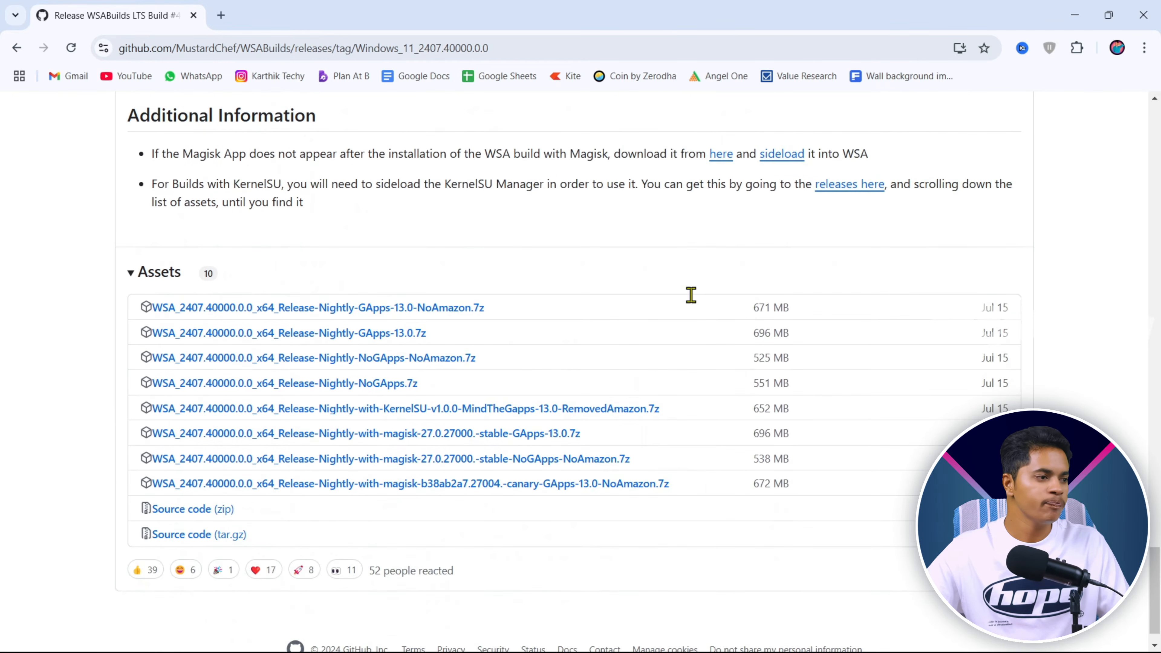
{"action": "left_click", "coordinate": [287, 311]}
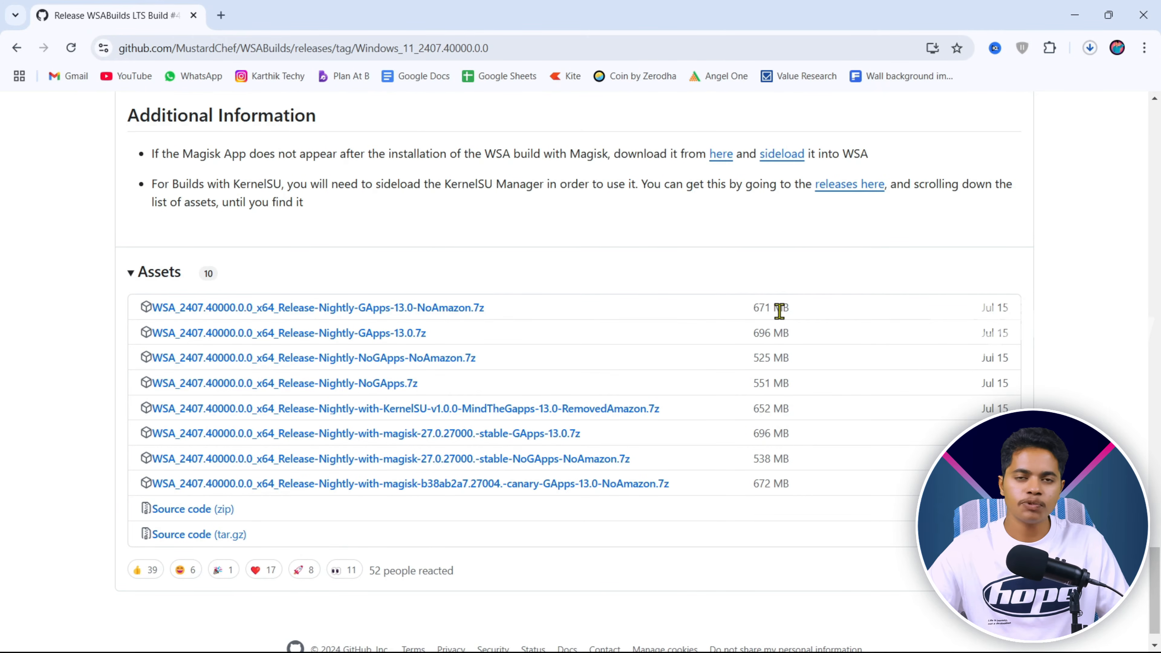
{"action": "left_click", "coordinate": [1095, 51]}
{"action": "left_click", "coordinate": [1090, 176]}
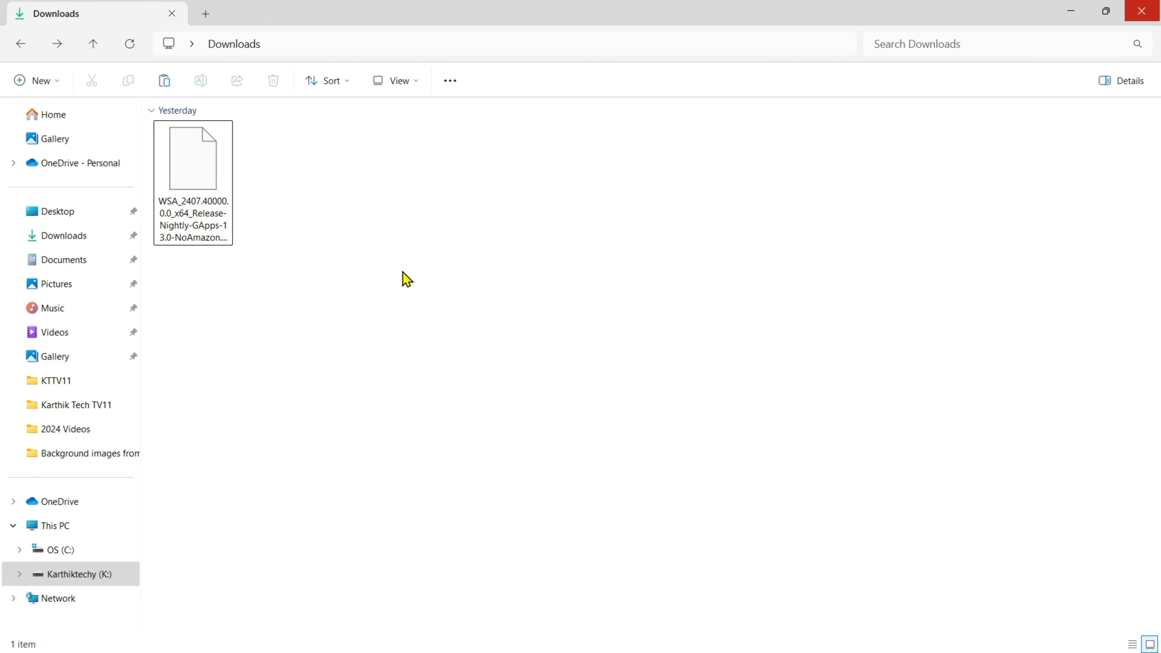
Search Windows for Turn Windows features on or off and enable the Virtual Machine Platform feature.
{"action": "key", "text": "super+d"}
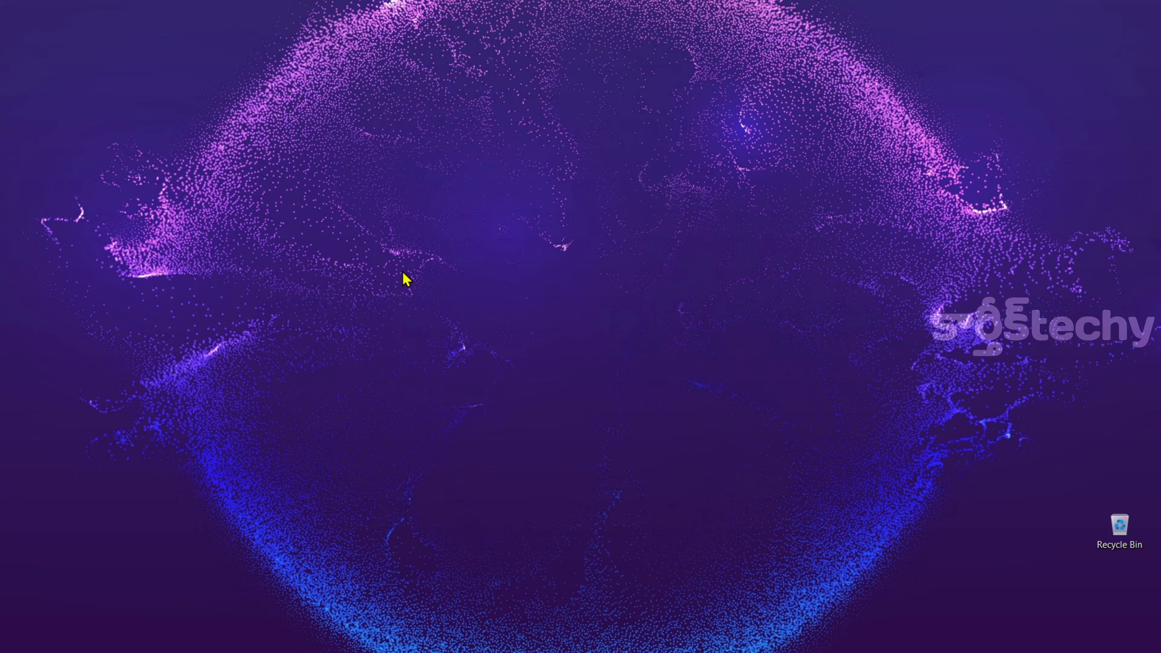
{"action": "key", "text": "super"}
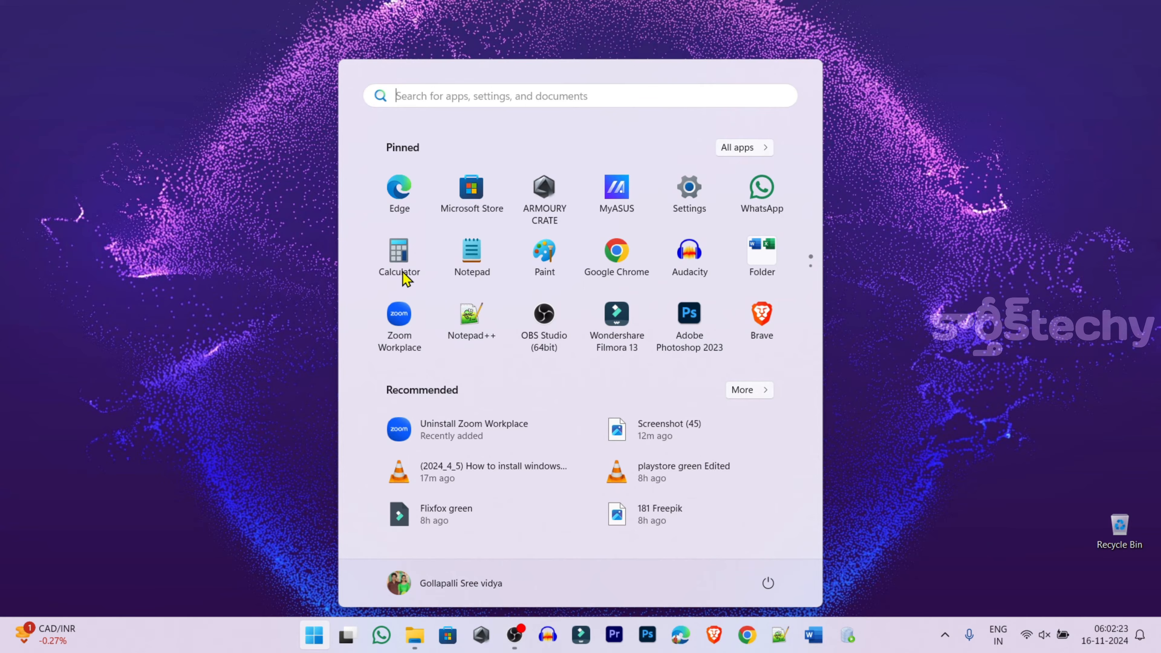
{"action": "type", "text": "turn"}
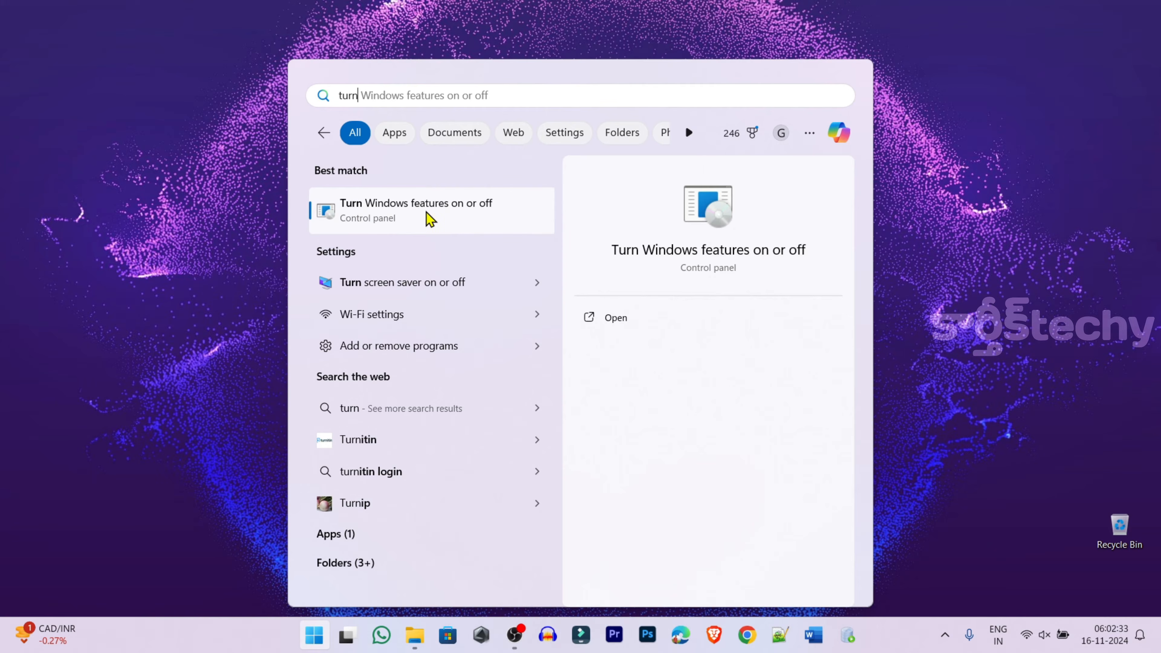
{"action": "left_click", "coordinate": [609, 318]}
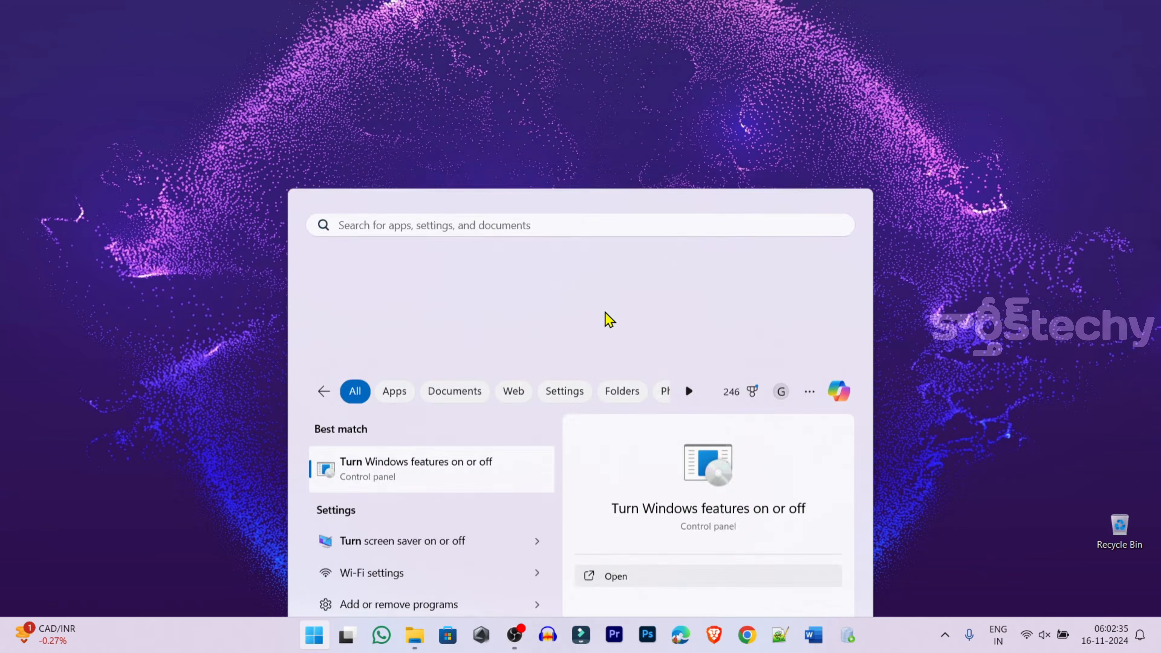
{"action": "left_click_drag", "start_coordinate": [737, 299], "coordinate": [731, 339]}
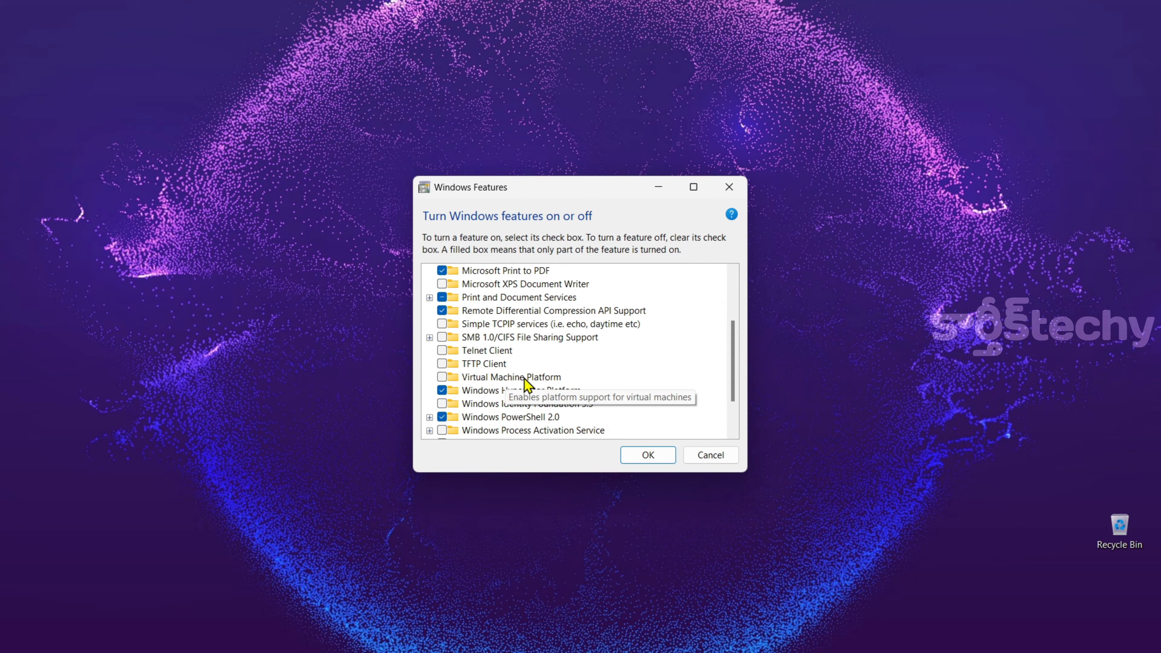
{"action": "left_click", "coordinate": [442, 378]}
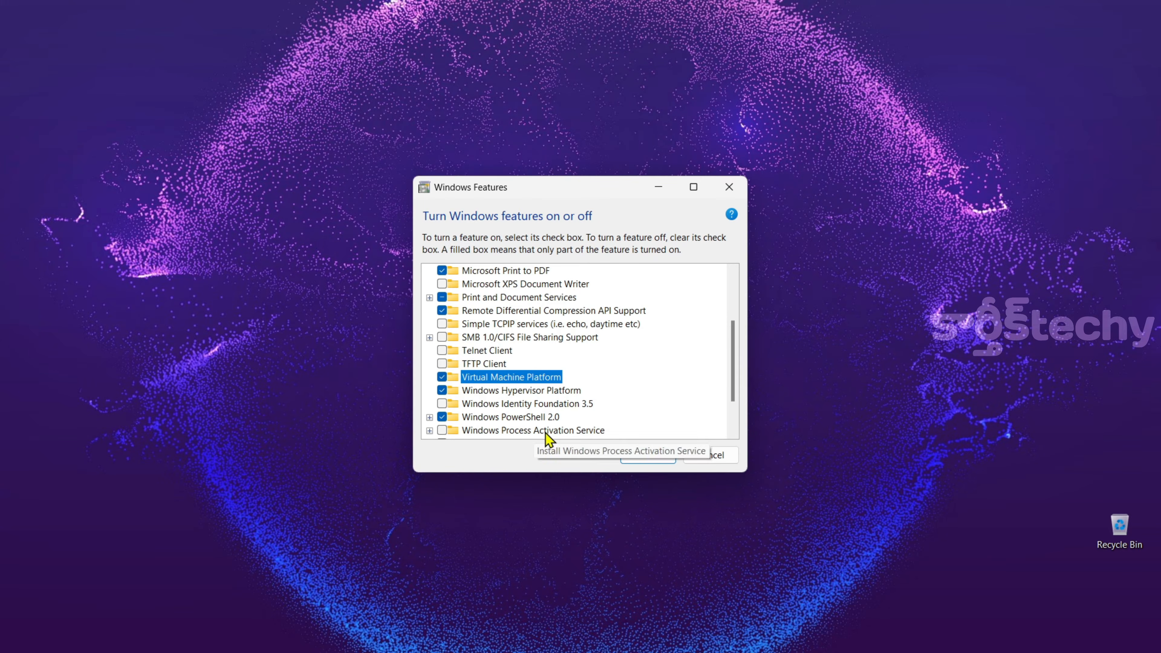
{"action": "left_click", "coordinate": [653, 454]}
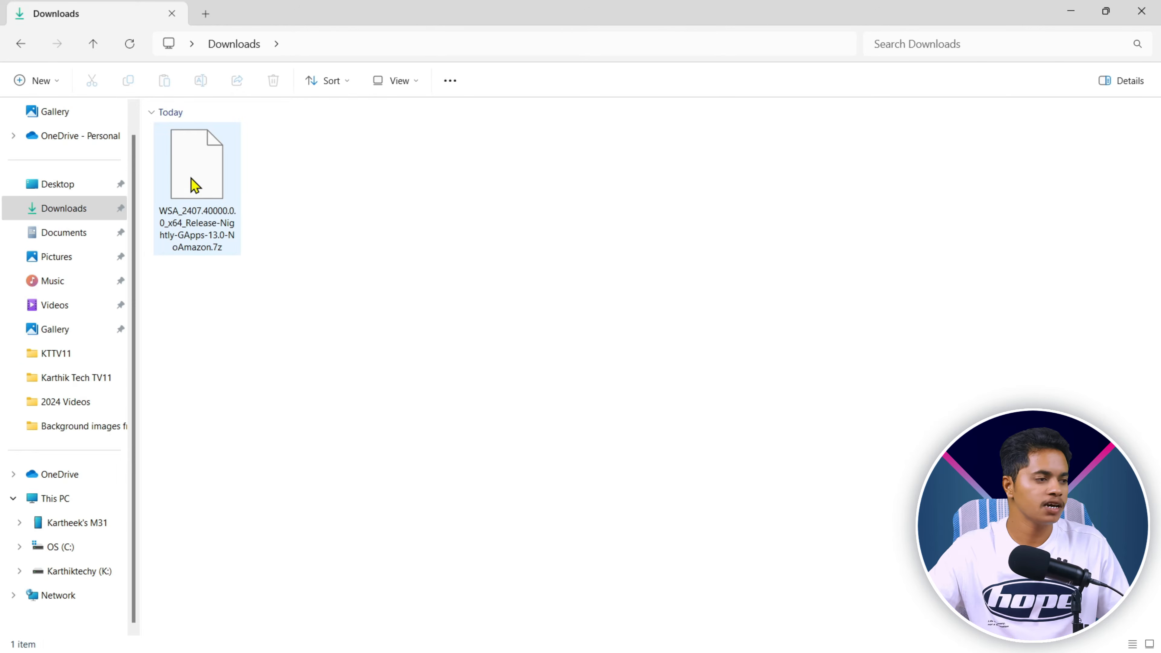
Extract the downloaded WSA GApps NoAmazon archive into the Downloads folder with WinRAR.
{"action": "right_click", "coordinate": [192, 184]}
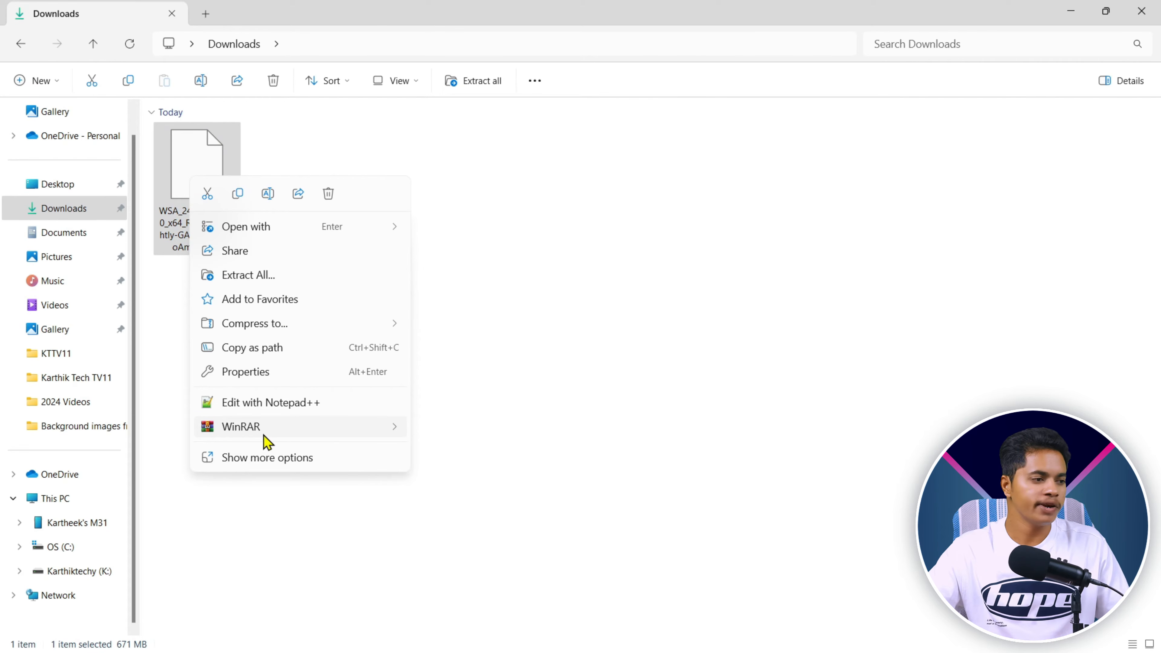
{"action": "mouse_move", "coordinate": [321, 432]}
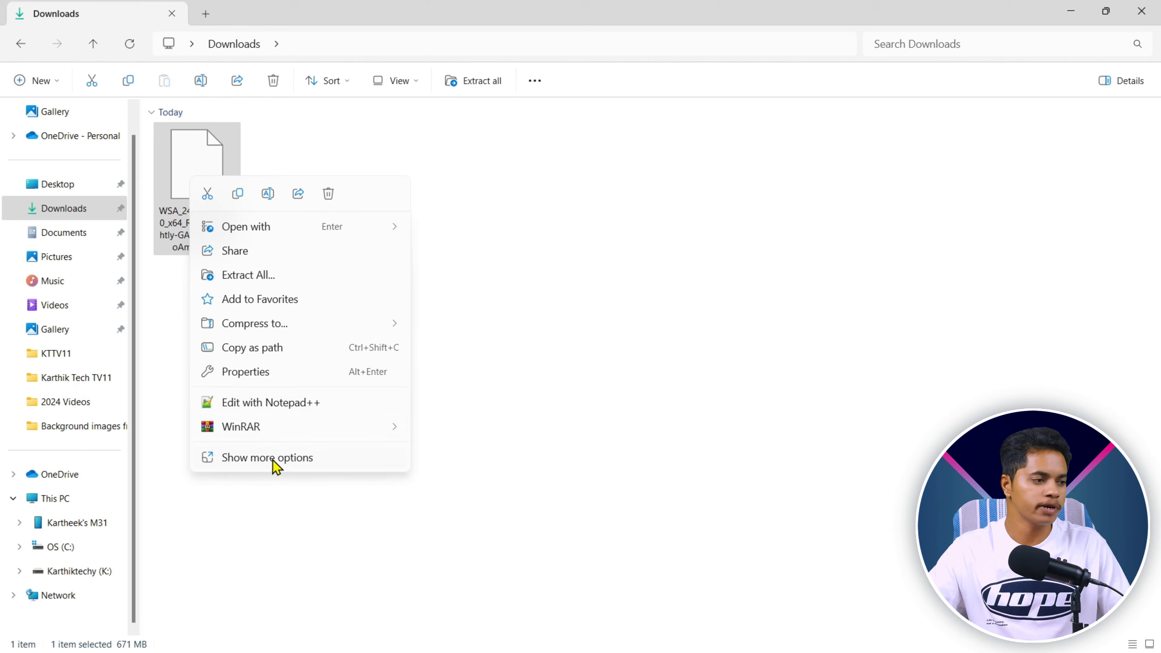
{"action": "mouse_move", "coordinate": [321, 436]}
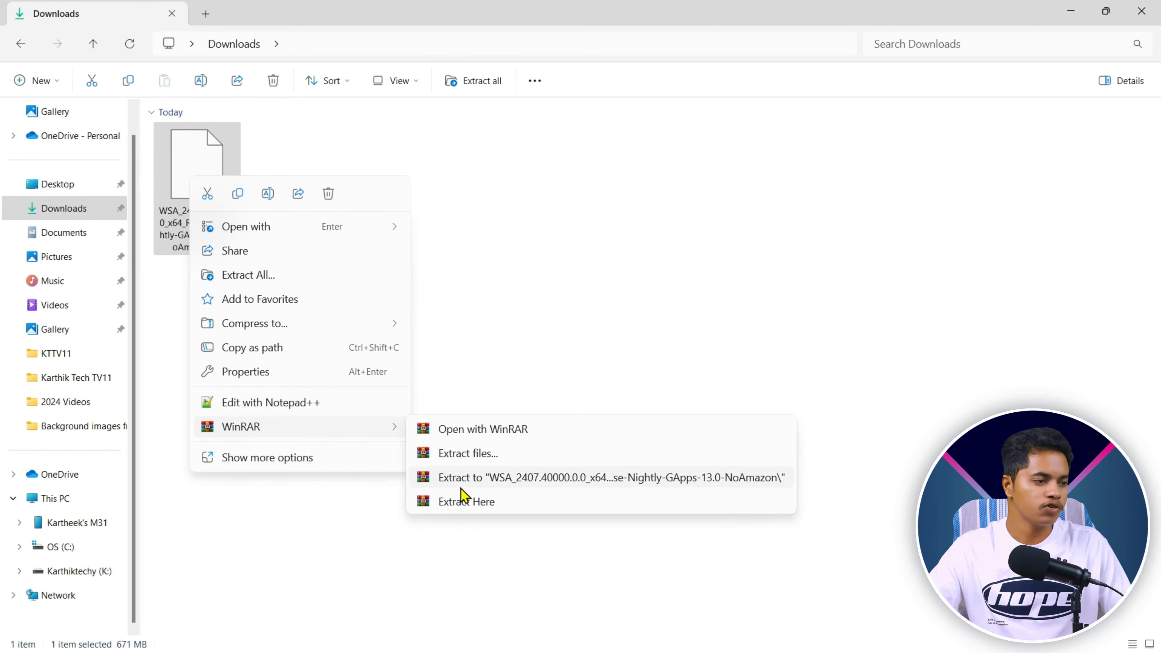
{"action": "left_click", "coordinate": [480, 485]}
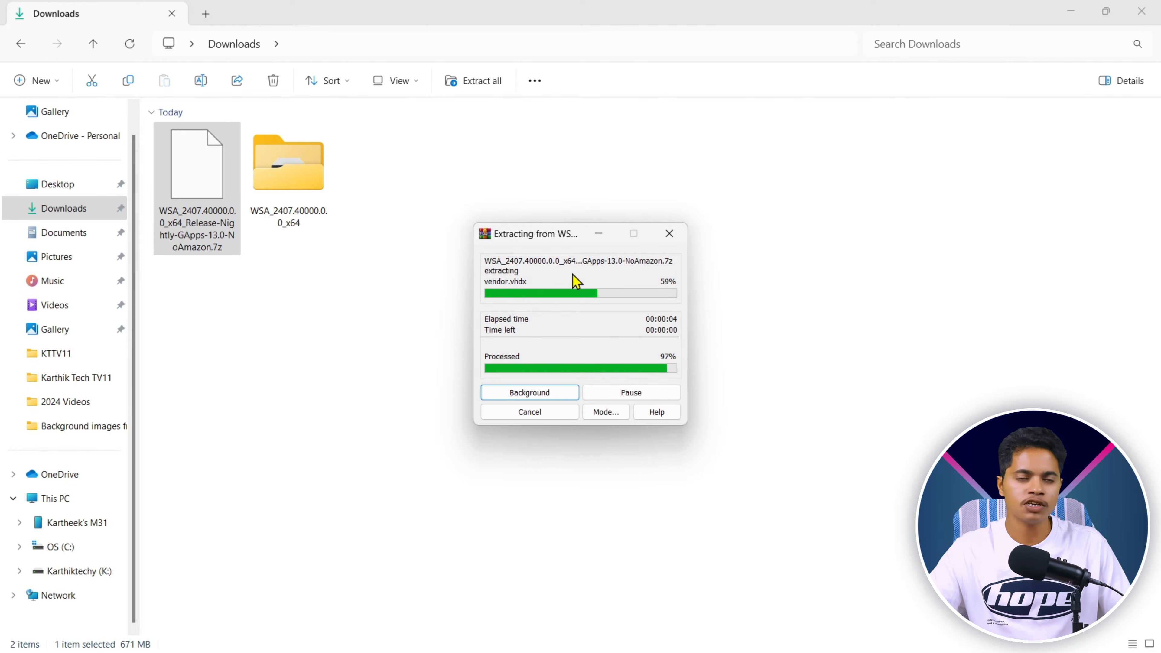
{"action": "left_click", "coordinate": [411, 374]}
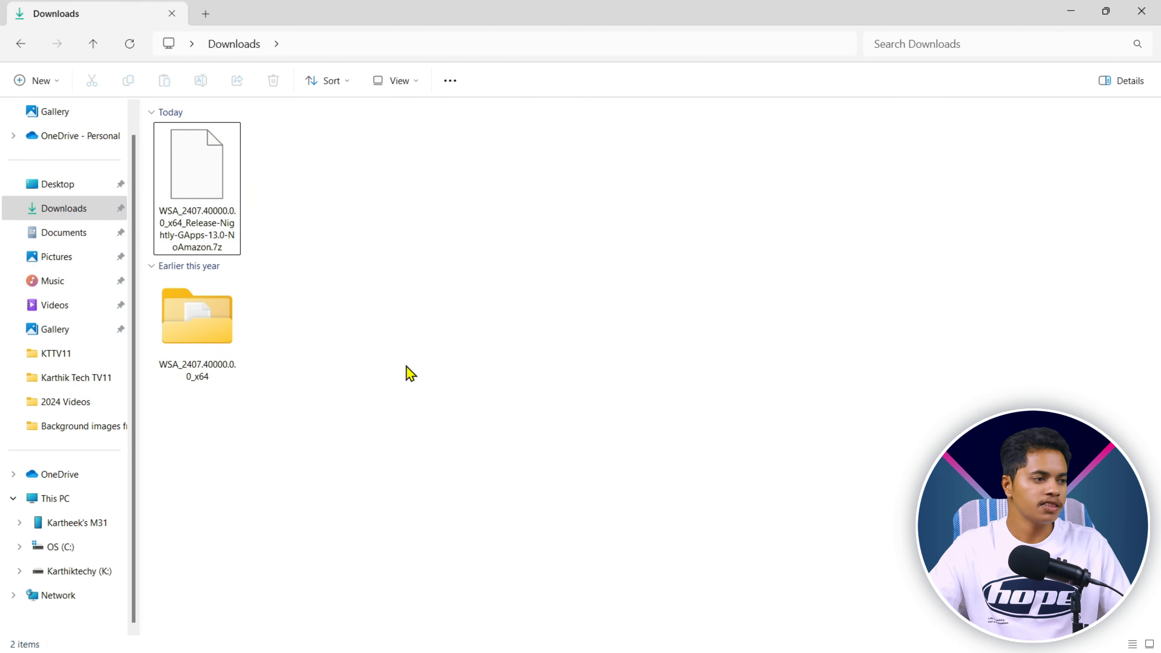
Rename the extracted WSA_2407.40000.0.0_x64 folder in Downloads to WSA.
{"action": "left_click", "coordinate": [205, 341]}
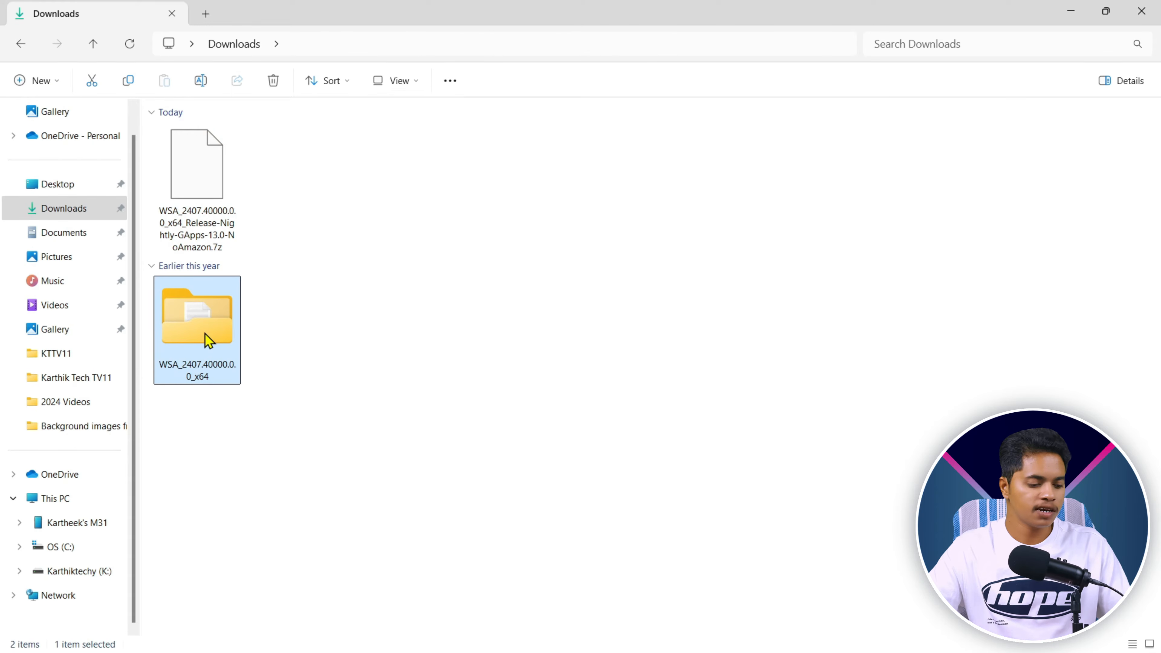
{"action": "key", "text": "F2"}
{"action": "key", "text": "End"}
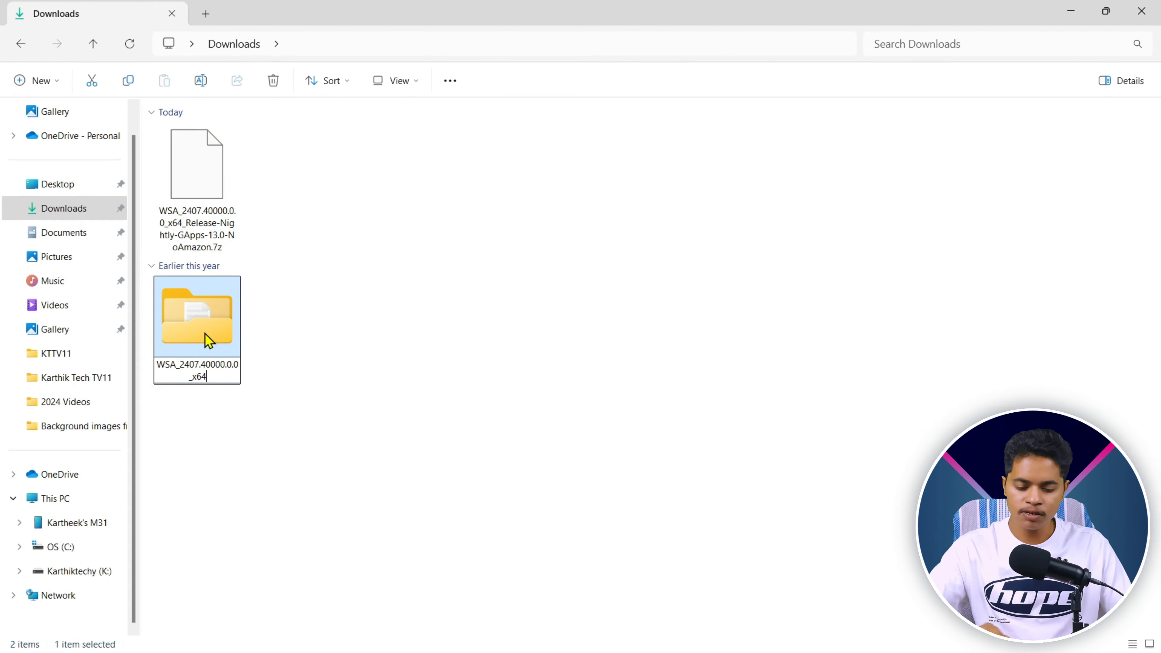
{"action": "key", "text": "BackSpace"}
{"action": "key", "text": "BackSpace"}
{"action": "key", "text": "BackSpace"}
{"action": "key", "text": "BackSpace"}
{"action": "key", "text": "BackSpace"}
{"action": "key", "text": "BackSpace"}
{"action": "key", "text": "BackSpace"}
{"action": "key", "text": "BackSpace"}
{"action": "key", "text": "BackSpace"}
{"action": "key", "text": "BackSpace"}
{"action": "key", "text": "BackSpace"}
{"action": "key", "text": "BackSpace"}
{"action": "key", "text": "BackSpace"}
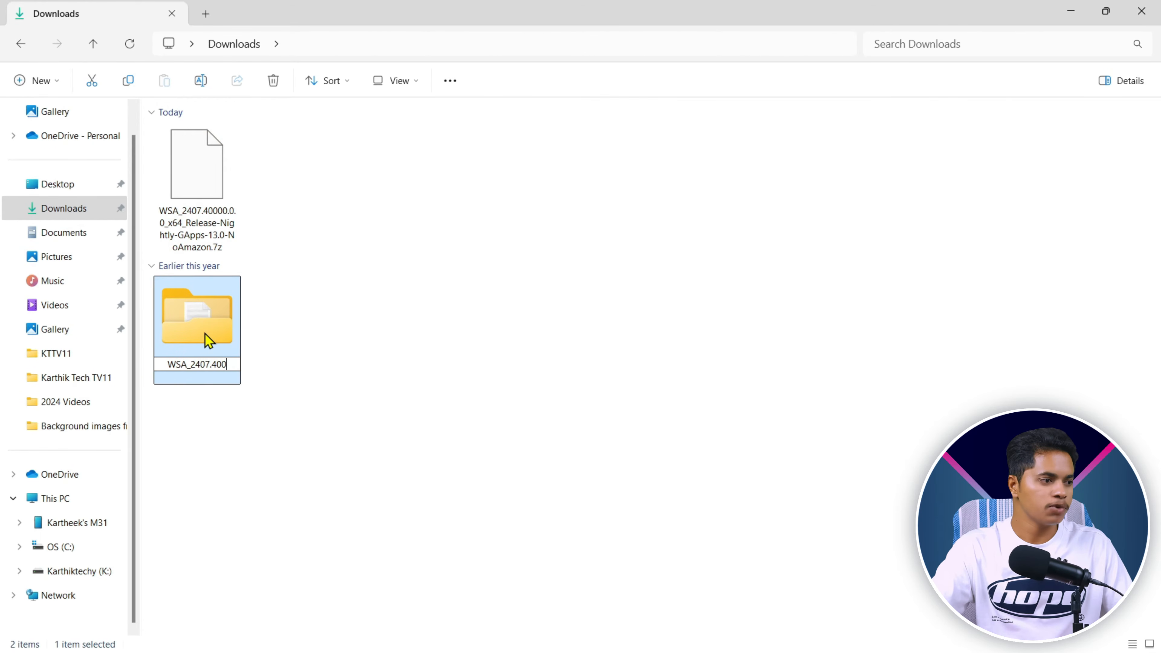
{"action": "key", "text": "BackSpace"}
{"action": "key", "text": "BackSpace"}
{"action": "key", "text": "BackSpace"}
{"action": "key", "text": "BackSpace"}
{"action": "key", "text": "BackSpace"}
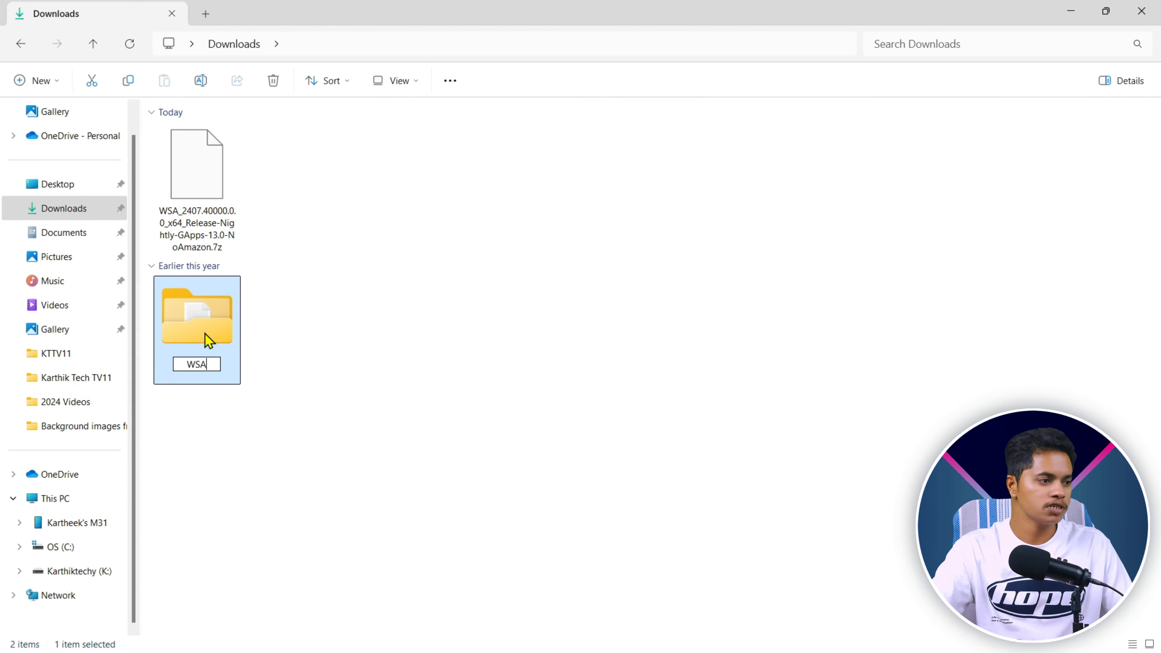
{"action": "left_click", "coordinate": [275, 469]}
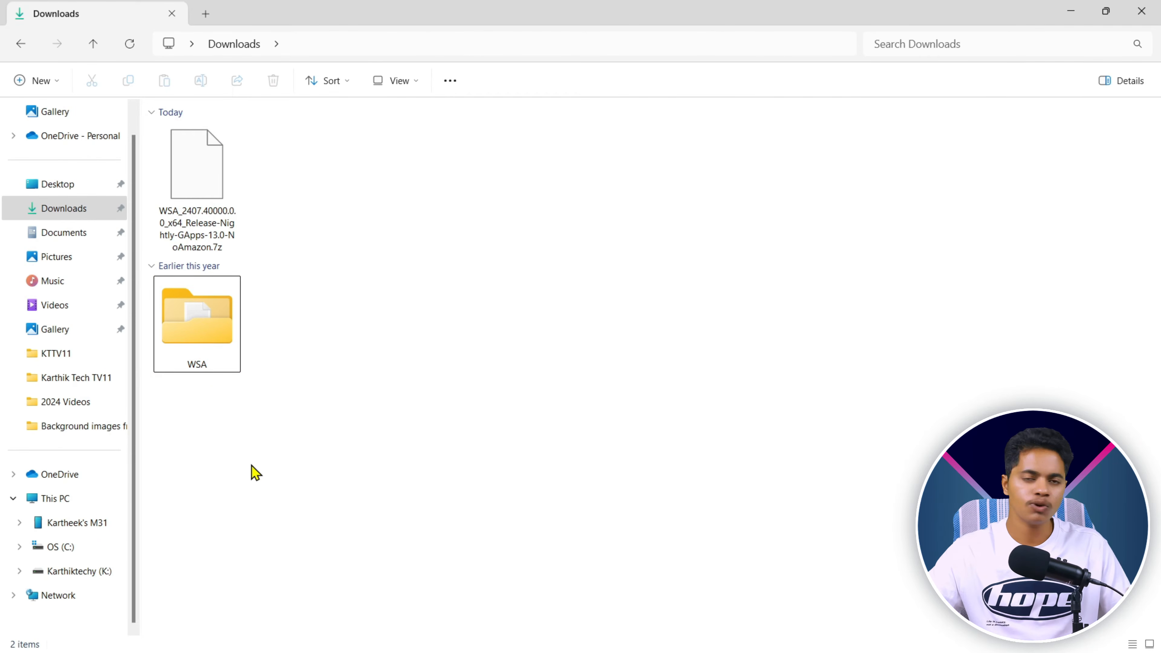
Move the WSA folder from Downloads into Documents.
{"action": "left_click", "coordinate": [213, 362]}
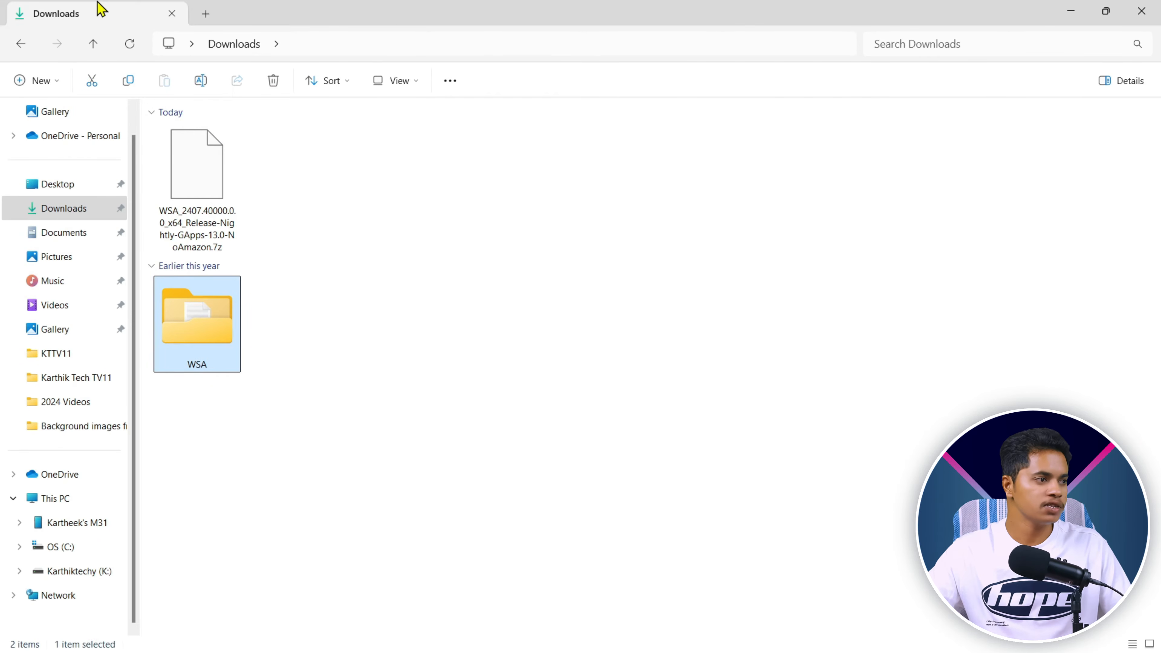
{"action": "left_click", "coordinate": [92, 82]}
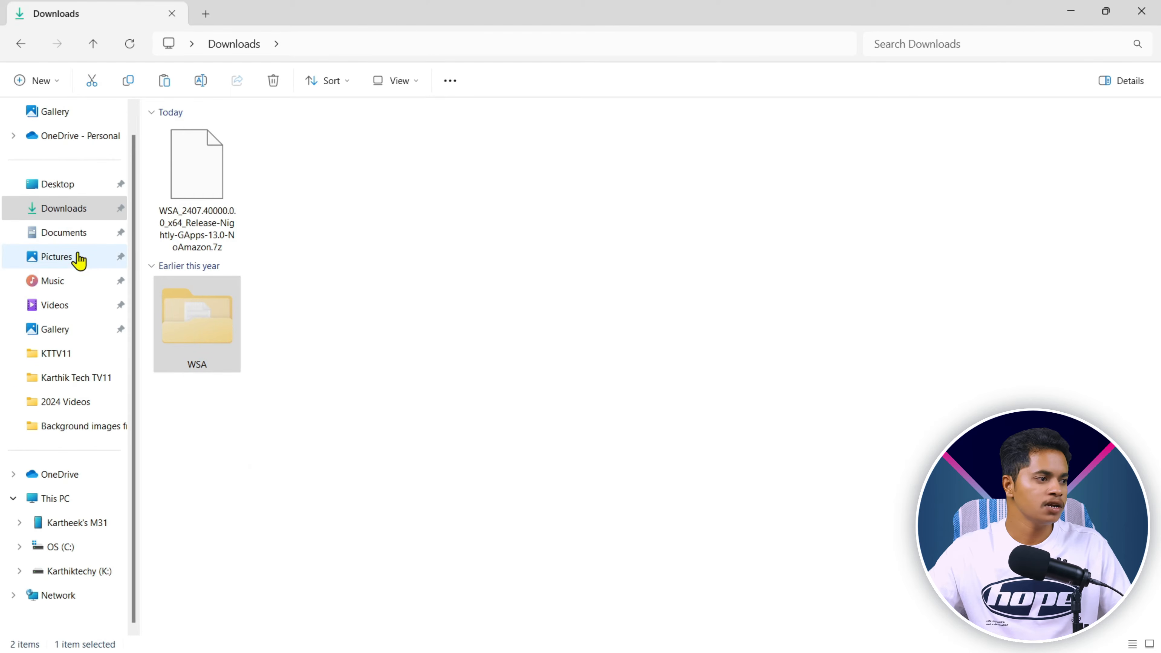
{"action": "left_click", "coordinate": [92, 237]}
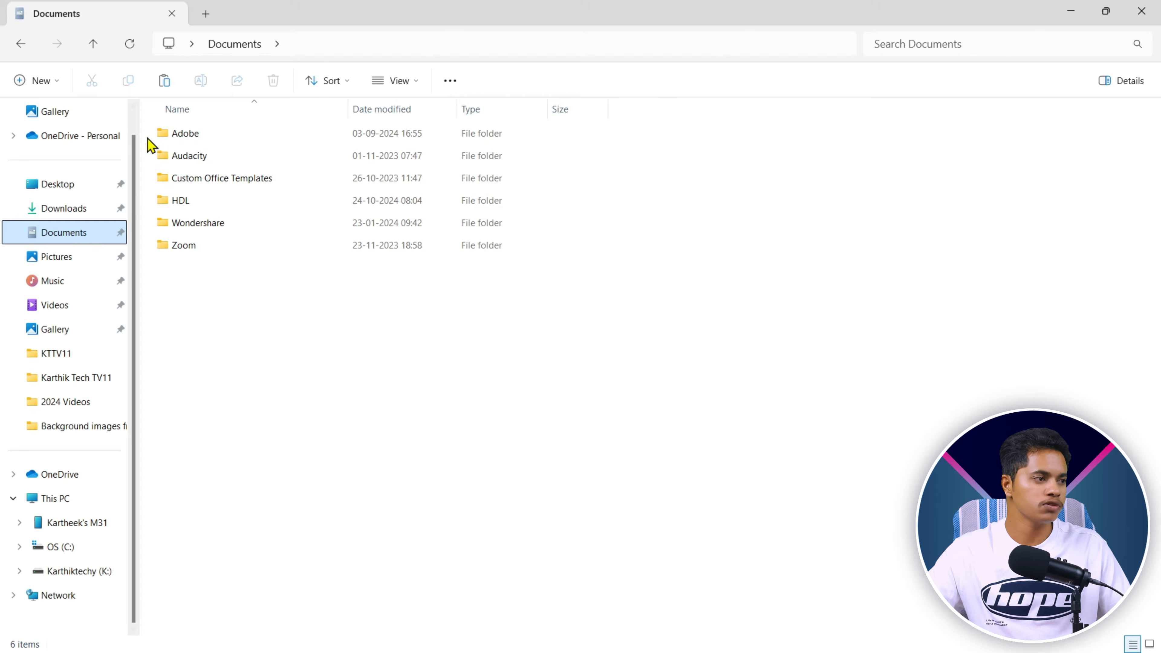
{"action": "left_click", "coordinate": [164, 81]}
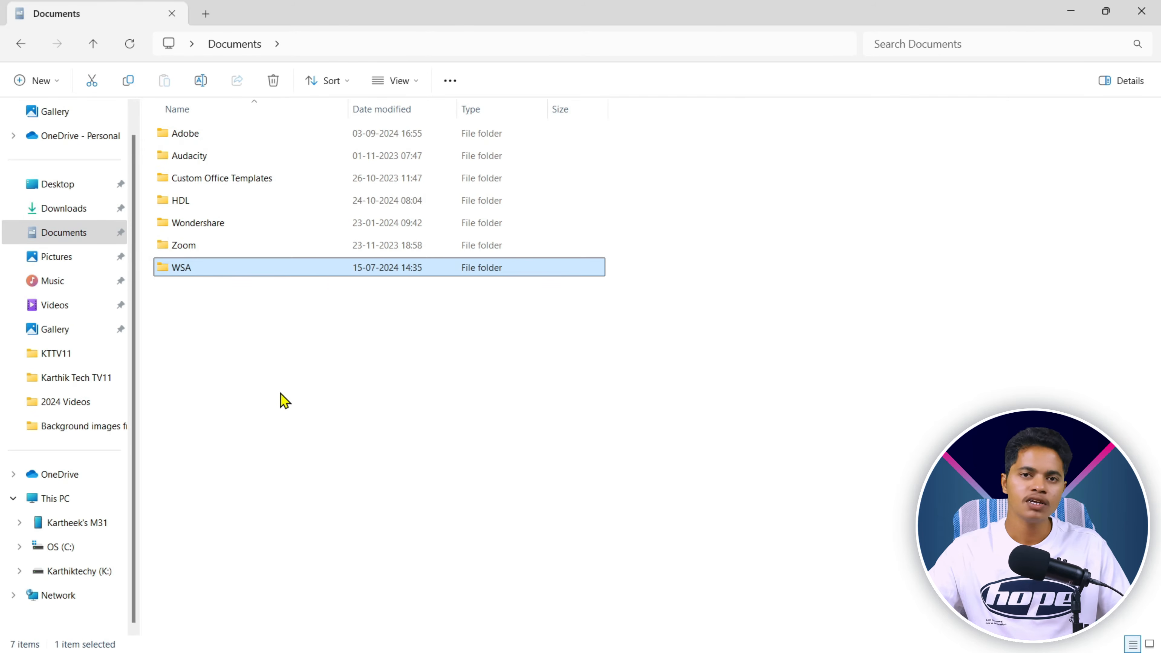
{"action": "left_click", "coordinate": [284, 401]}
Run the Run batch file in the WSA folder as administrator and allow it past the SmartScreen block.
{"action": "double_click", "coordinate": [254, 269]}
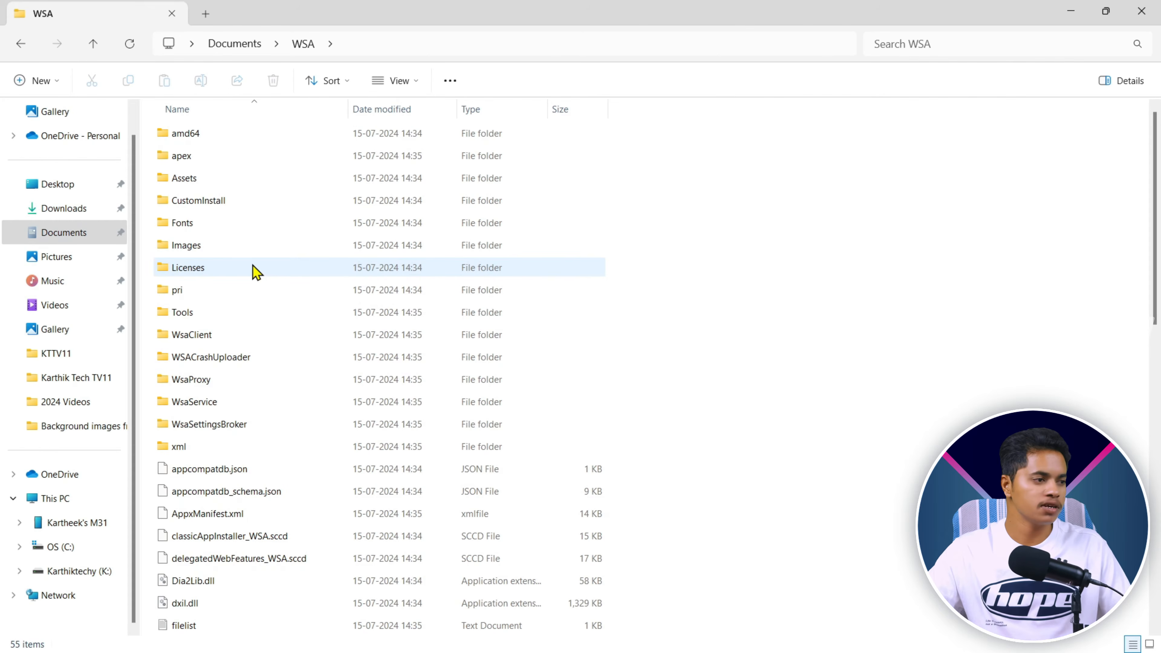
{"action": "scroll", "coordinate": [392, 338], "scroll_direction": "down", "scroll_amount": 6}
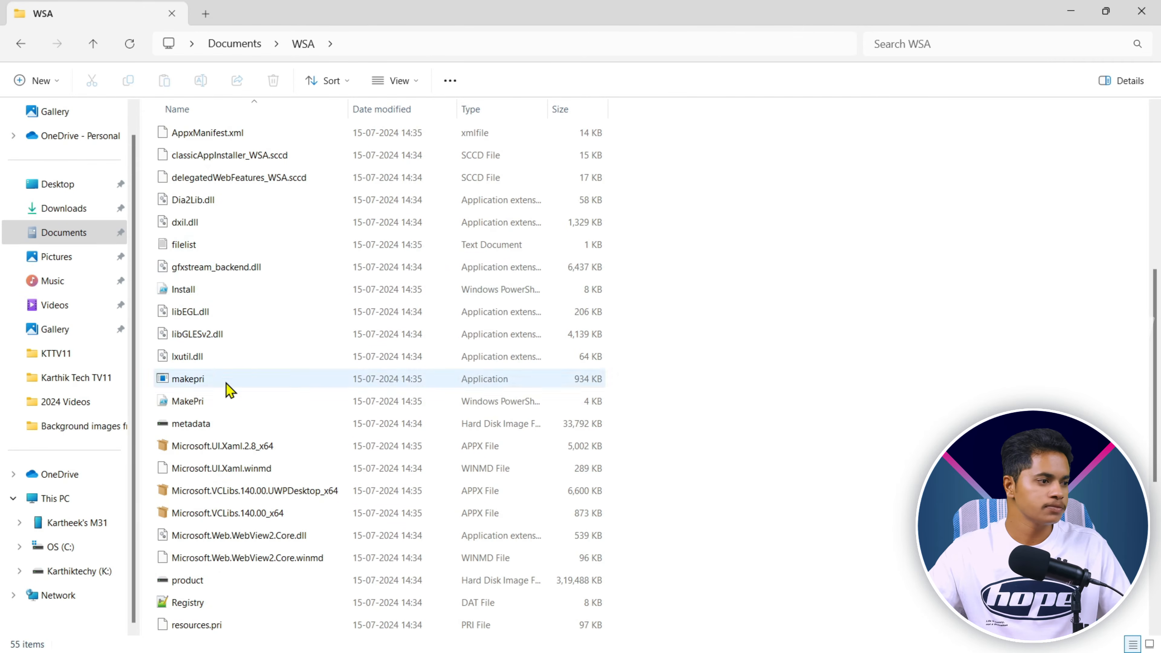
{"action": "scroll", "coordinate": [274, 457], "scroll_direction": "down", "scroll_amount": 2}
{"action": "left_click", "coordinate": [283, 515]}
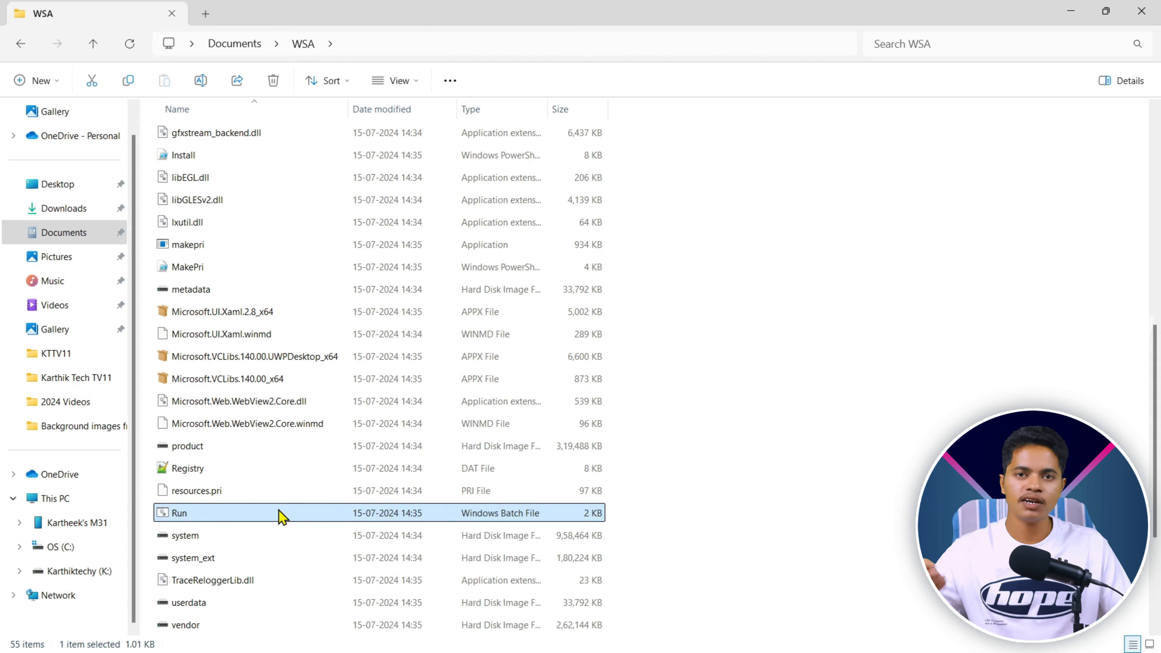
{"action": "right_click", "coordinate": [239, 518]}
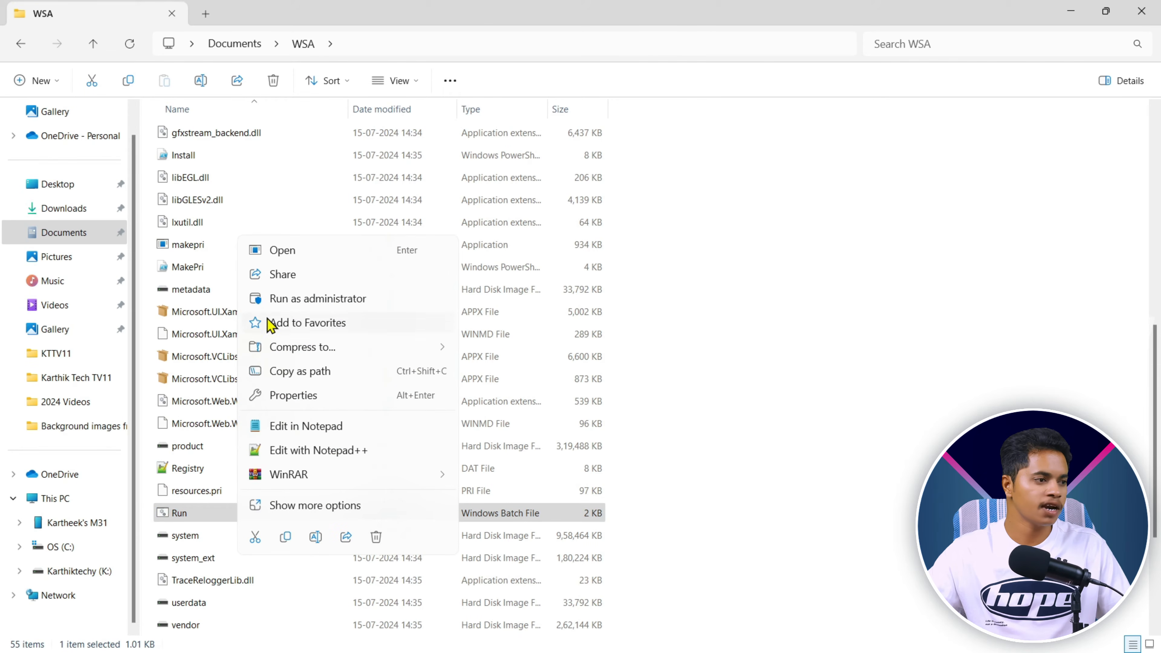
{"action": "left_click", "coordinate": [298, 299]}
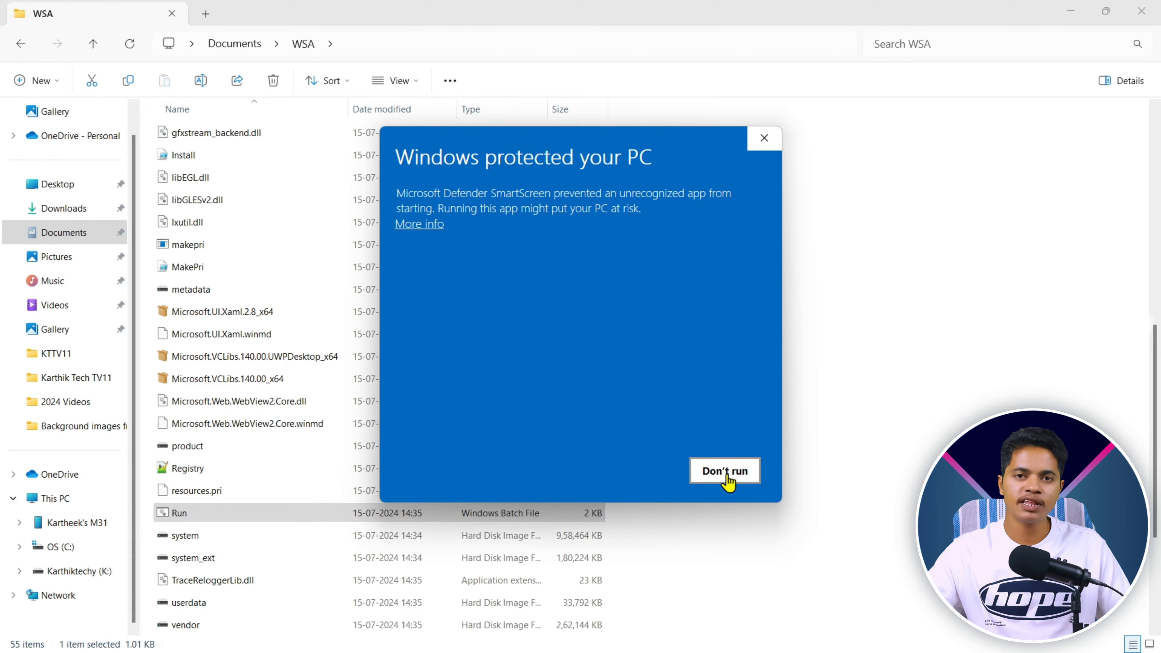
{"action": "left_click", "coordinate": [431, 234]}
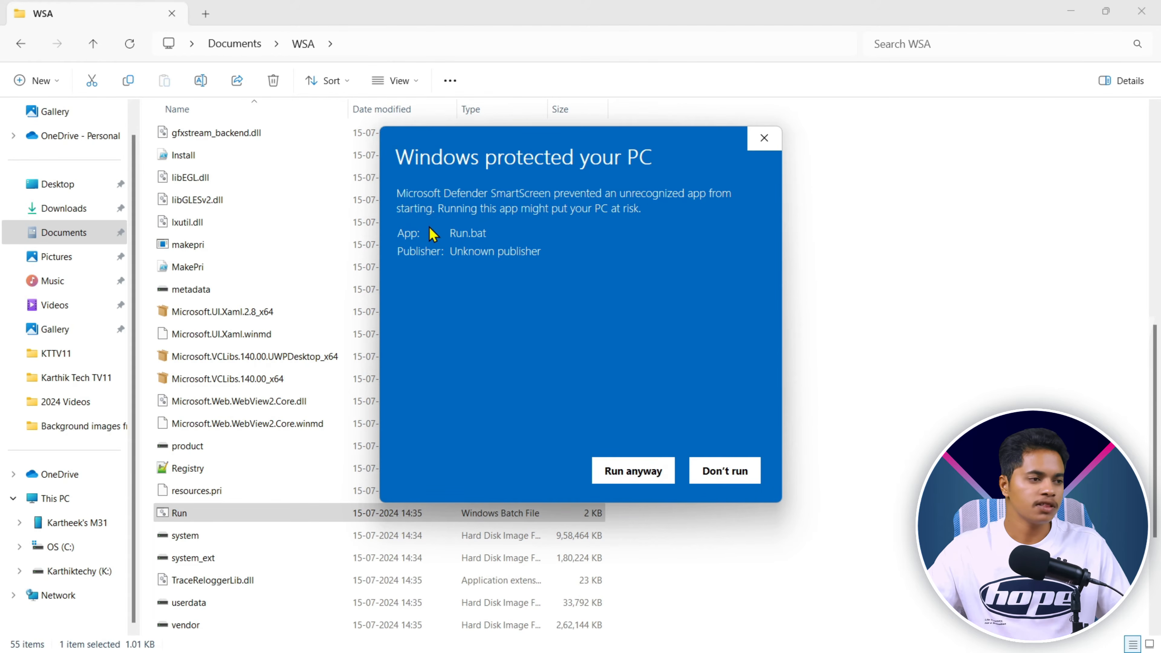
{"action": "left_click", "coordinate": [630, 475]}
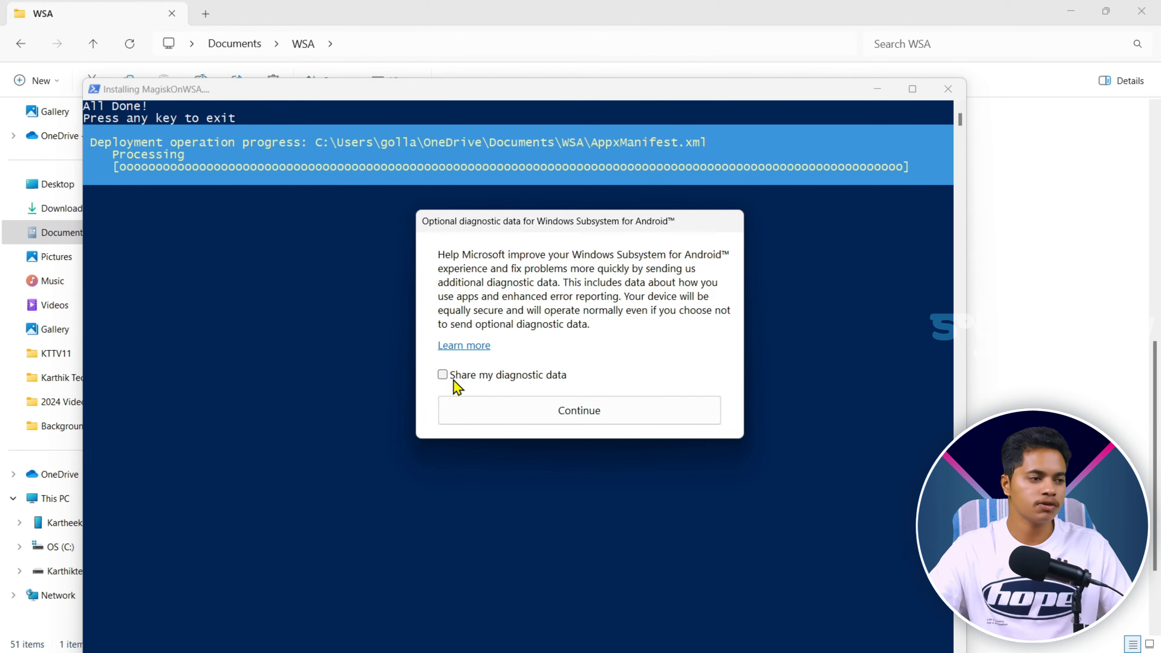
Continue through the Windows Subsystem for Android optional diagnostic data prompts, enabling Share my diagnostic data.
{"action": "left_click", "coordinate": [442, 375]}
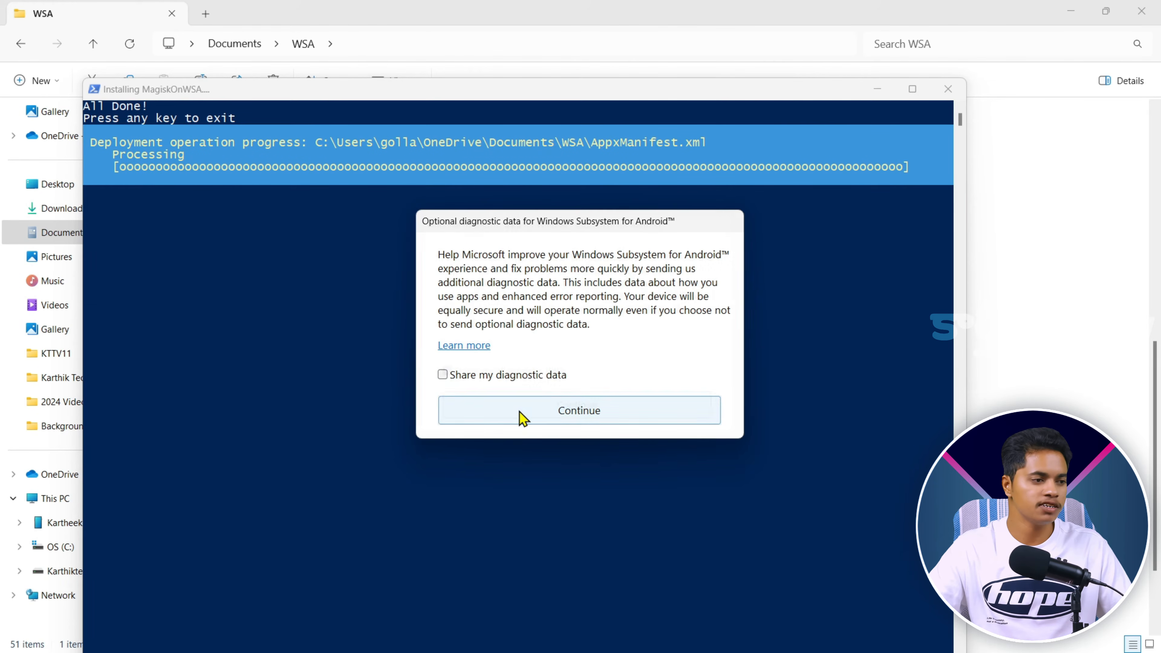
{"action": "left_click", "coordinate": [522, 414]}
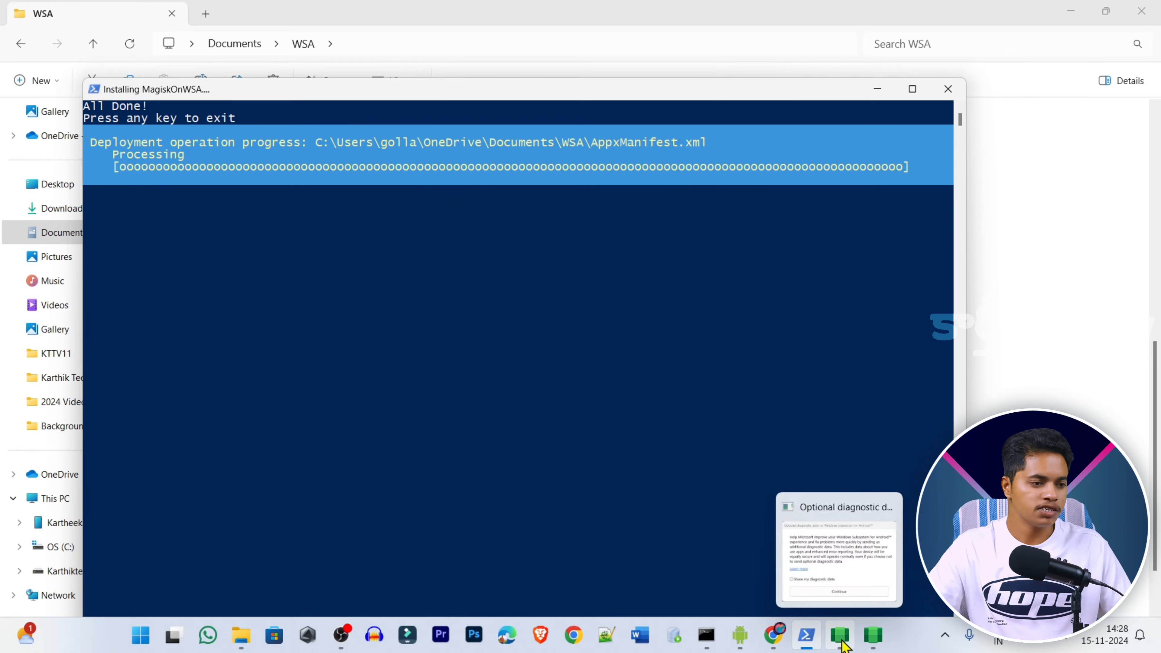
{"action": "left_click", "coordinate": [874, 637]}
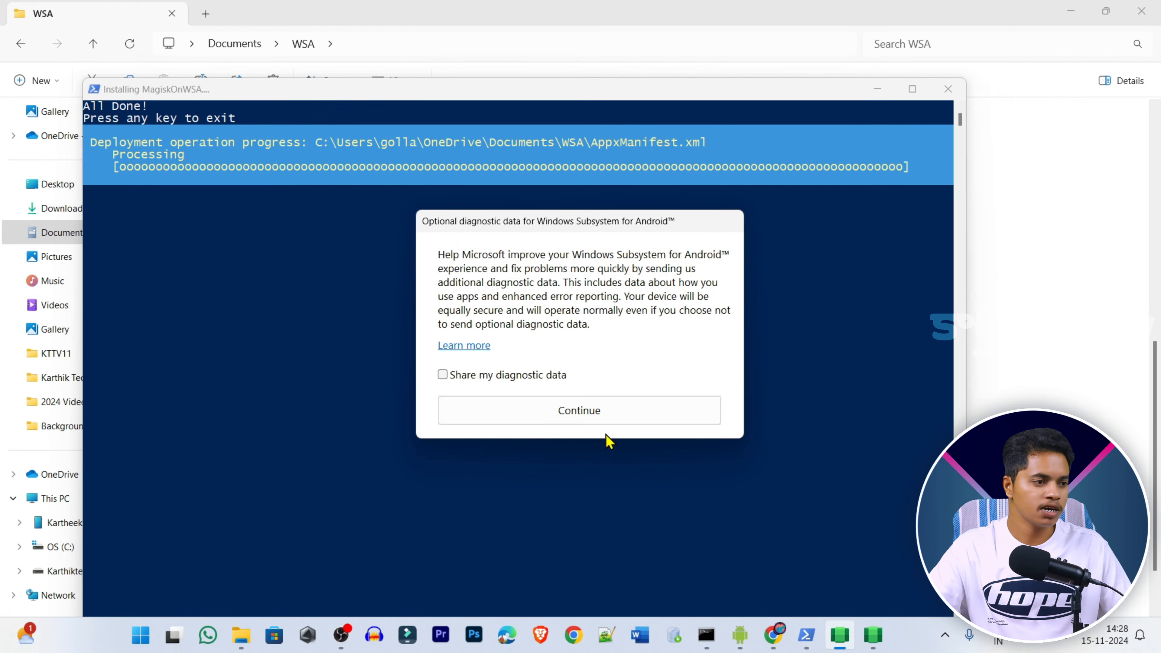
{"action": "left_click", "coordinate": [442, 375]}
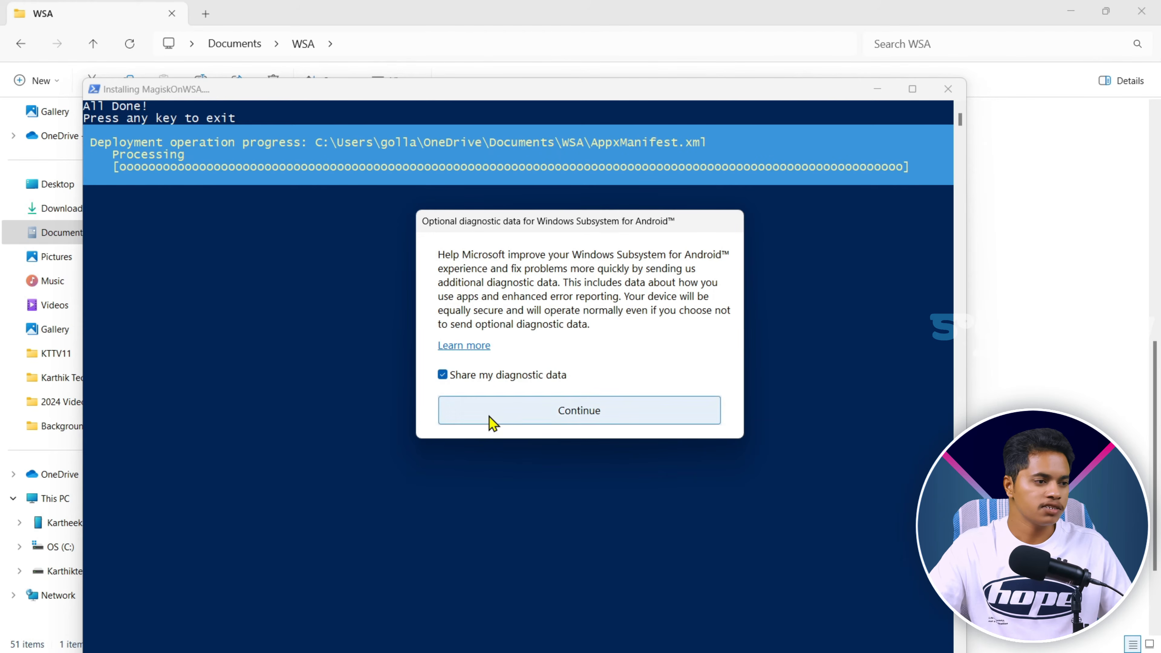
{"action": "left_click", "coordinate": [492, 420]}
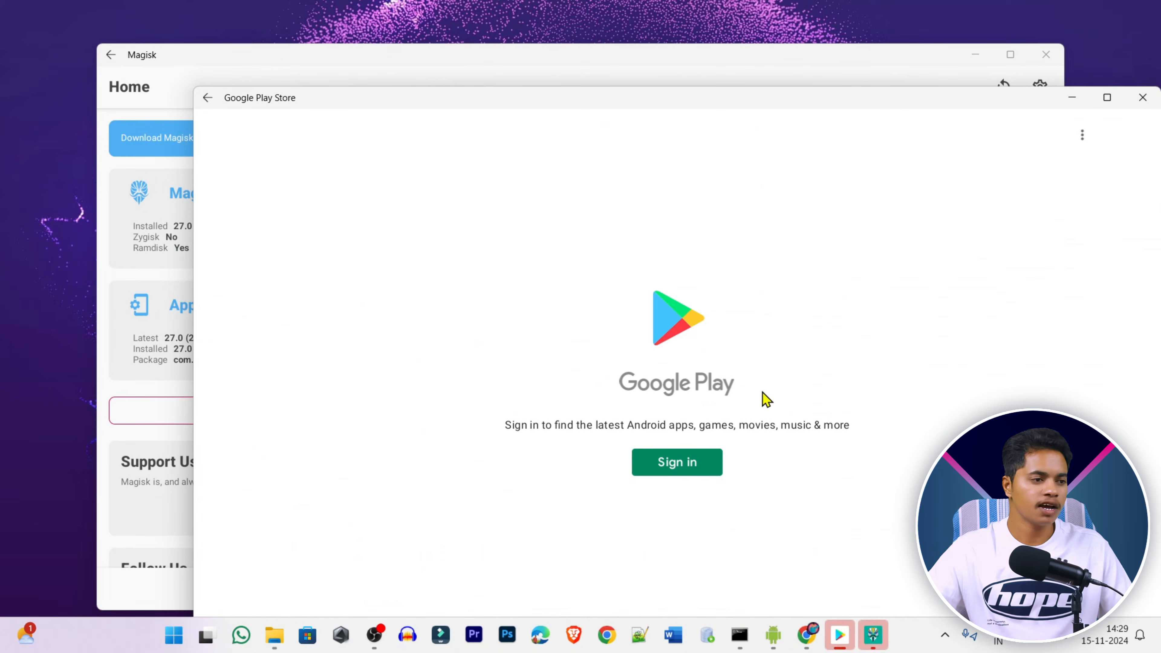
Close the Magisk window and open the Google account sign-in page from Google Play Store.
{"action": "left_click", "coordinate": [272, 62]}
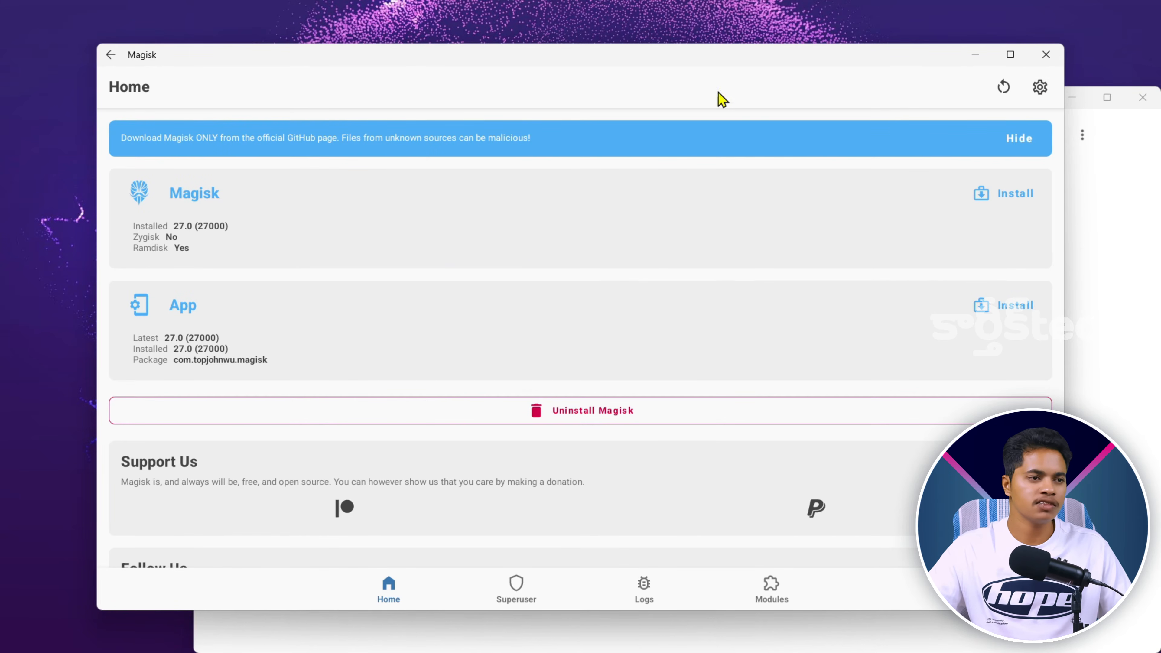
{"action": "left_click", "coordinate": [1046, 55]}
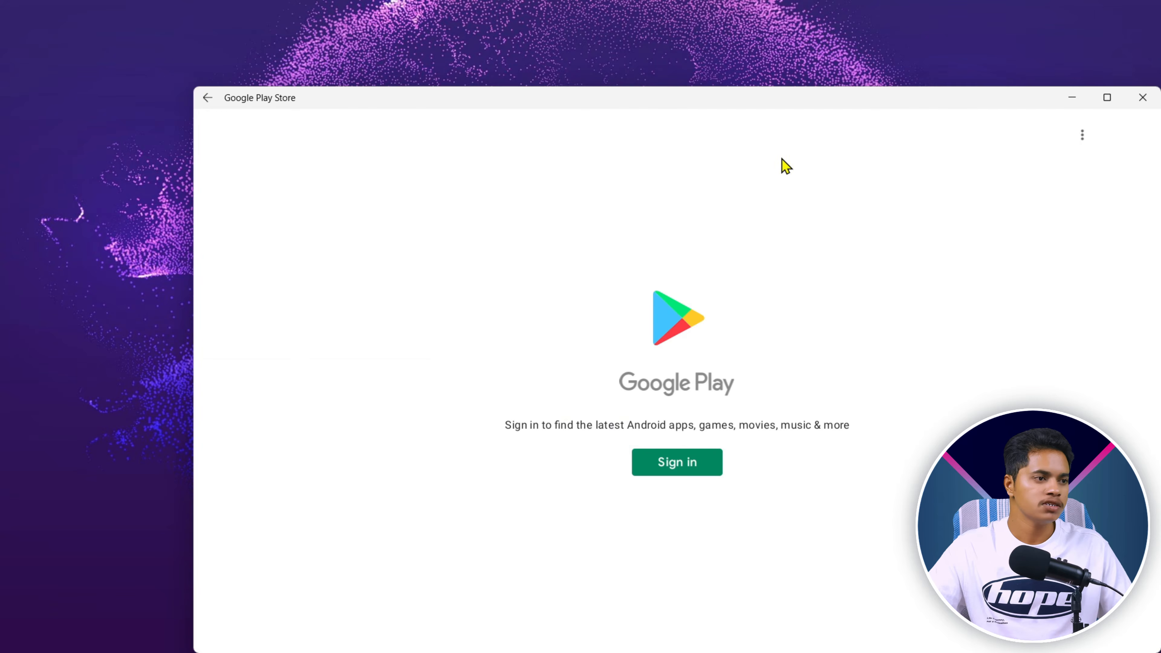
{"action": "left_click", "coordinate": [671, 465]}
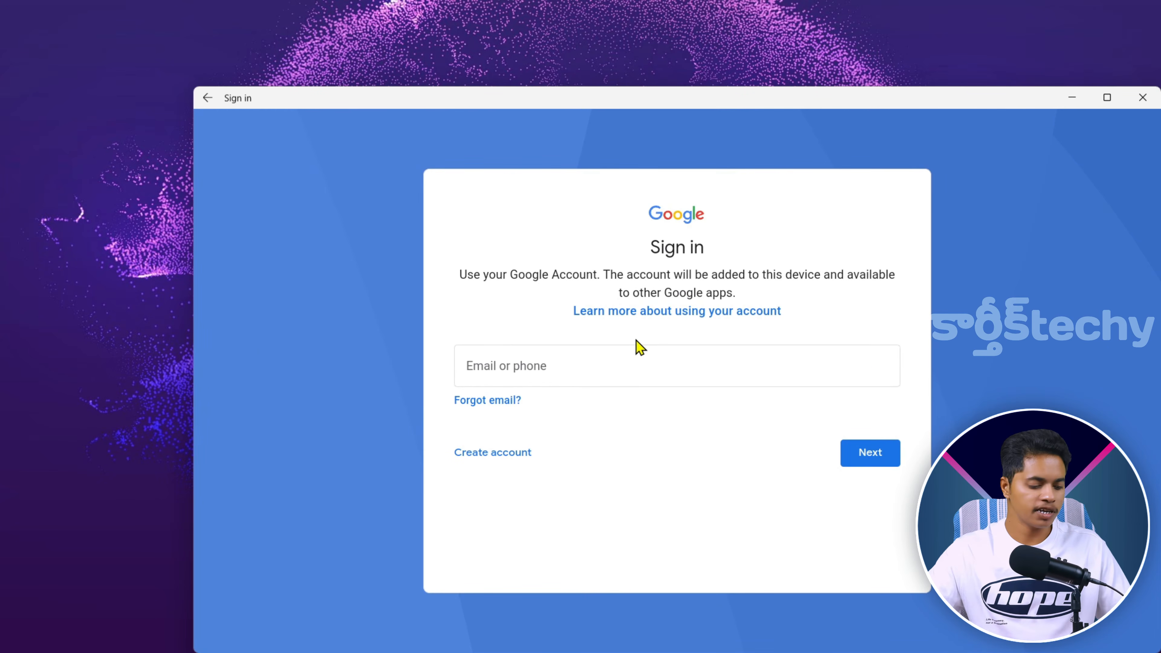
Look for the Play Store entry in the full list of installed Windows apps.
{"action": "key", "text": "super"}
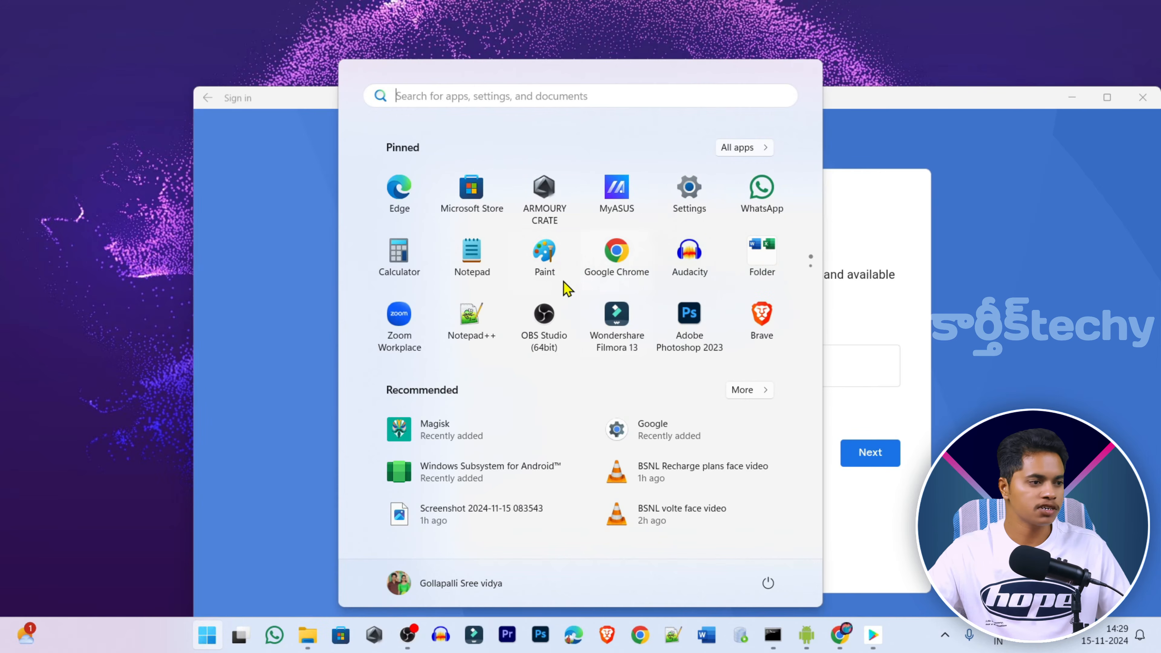
{"action": "left_click", "coordinate": [739, 151]}
{"action": "scroll", "coordinate": [489, 453], "scroll_direction": "down", "scroll_amount": 10}
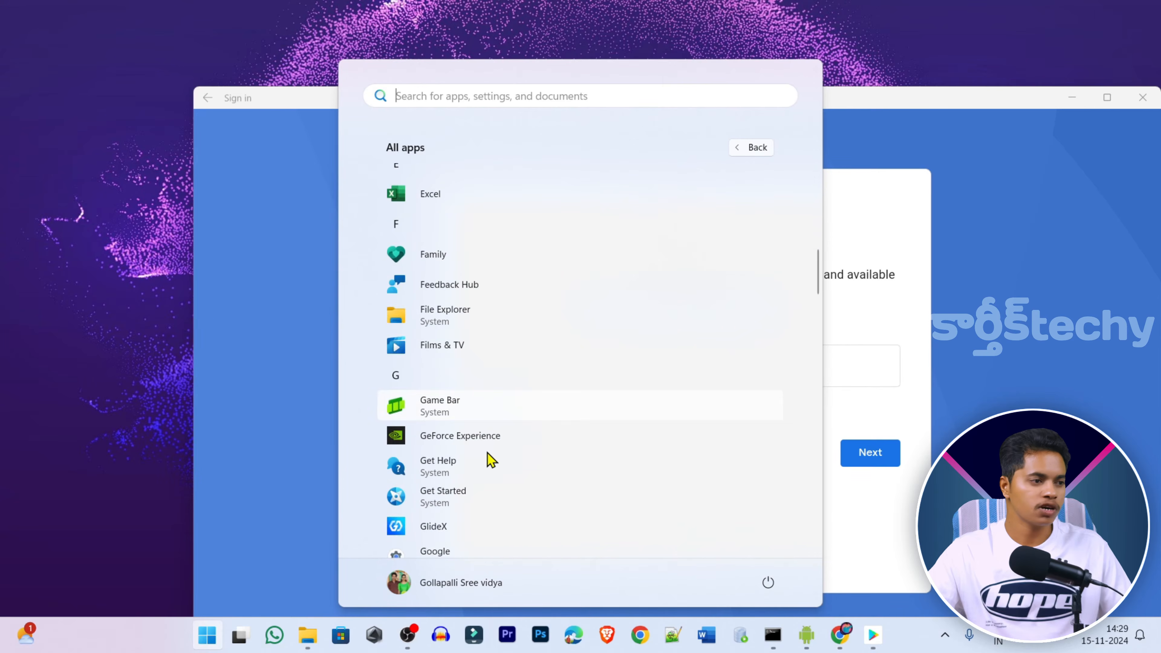
{"action": "scroll", "coordinate": [490, 459], "scroll_direction": "down", "scroll_amount": 10}
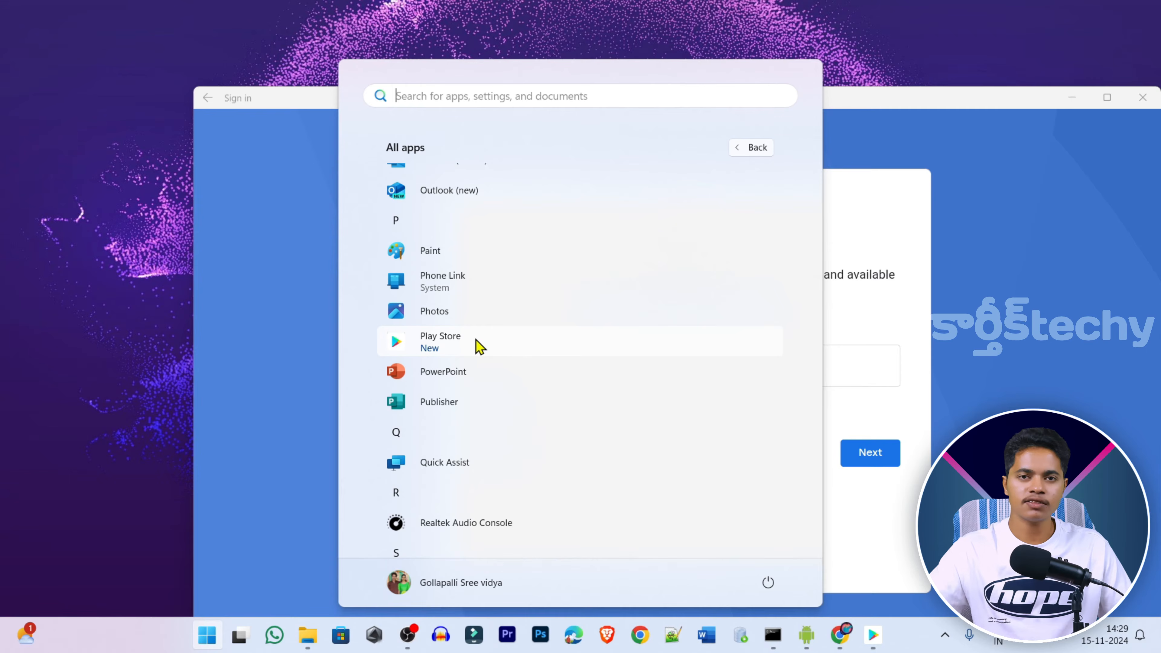
{"action": "left_click", "coordinate": [155, 291]}
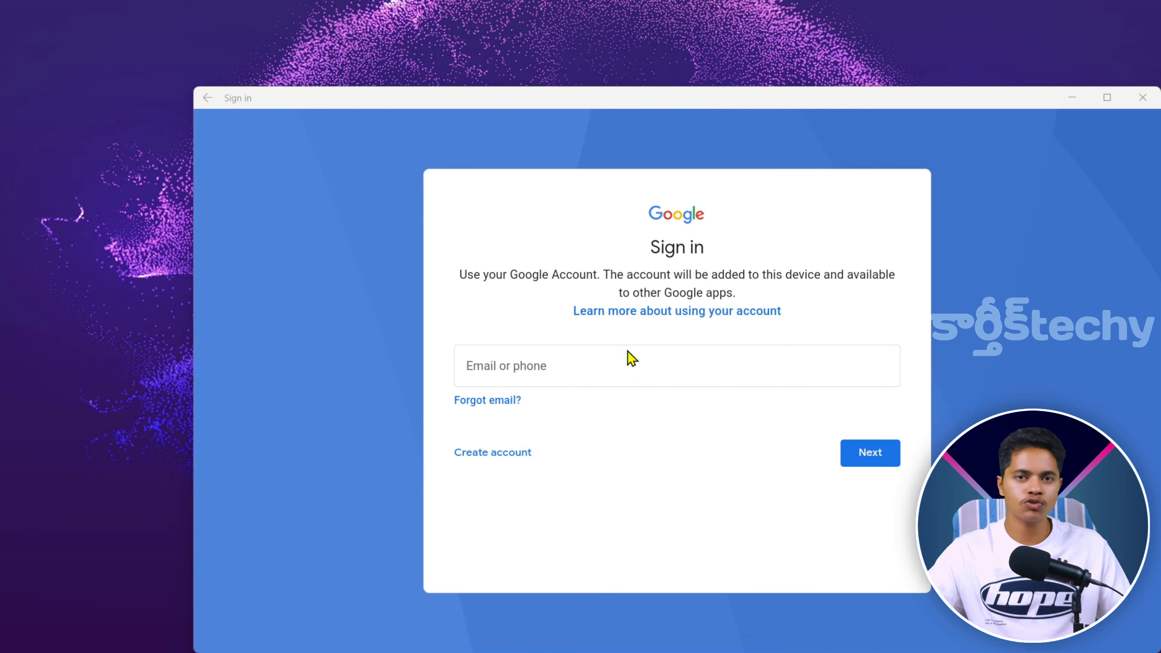
Switch to Chrome and open the MustardChef/WSABuilds repository from the windows-subsystem-for-android topic page.
{"action": "mouse_move", "coordinate": [594, 649]}
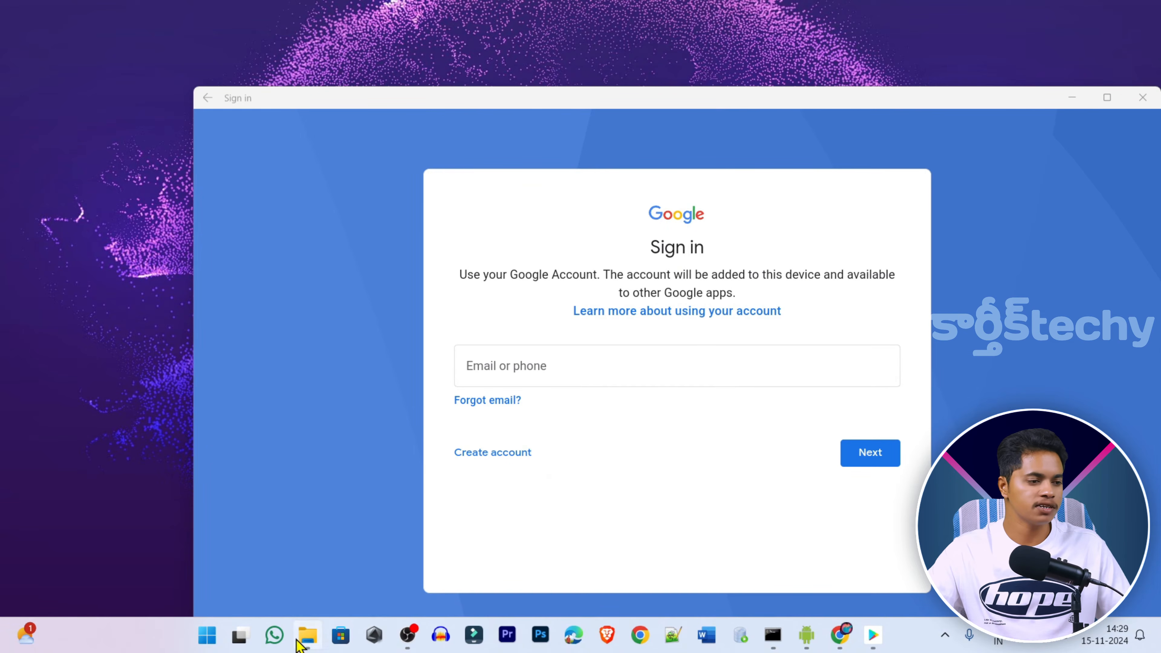
{"action": "left_click", "coordinate": [840, 635]}
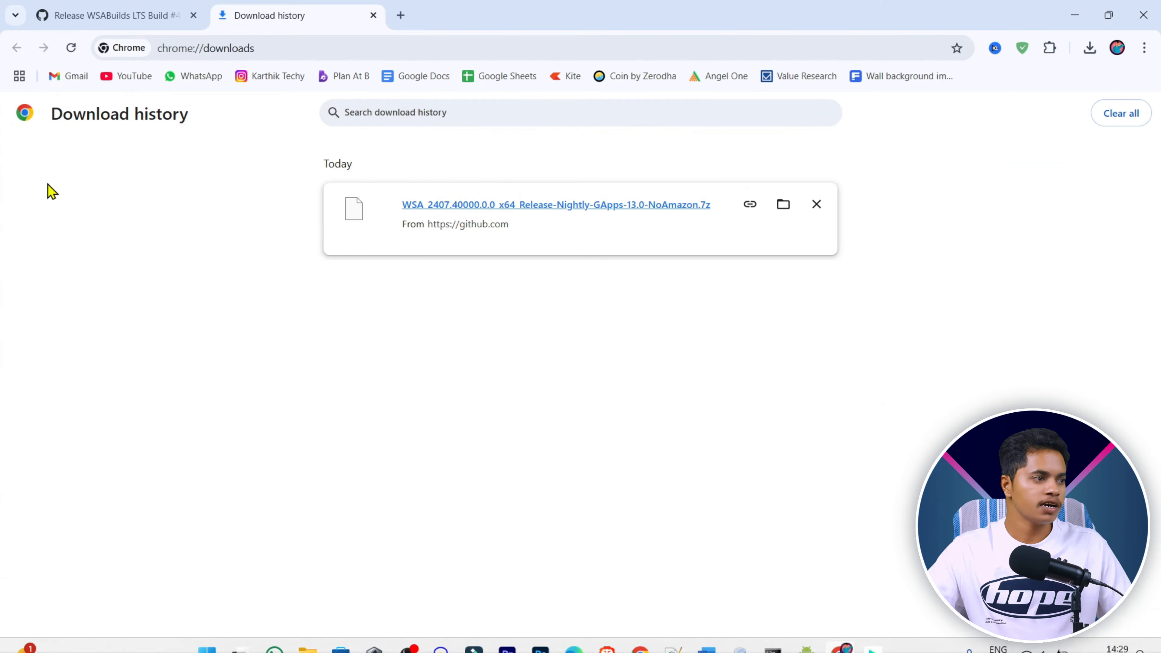
{"action": "left_click", "coordinate": [77, 13]}
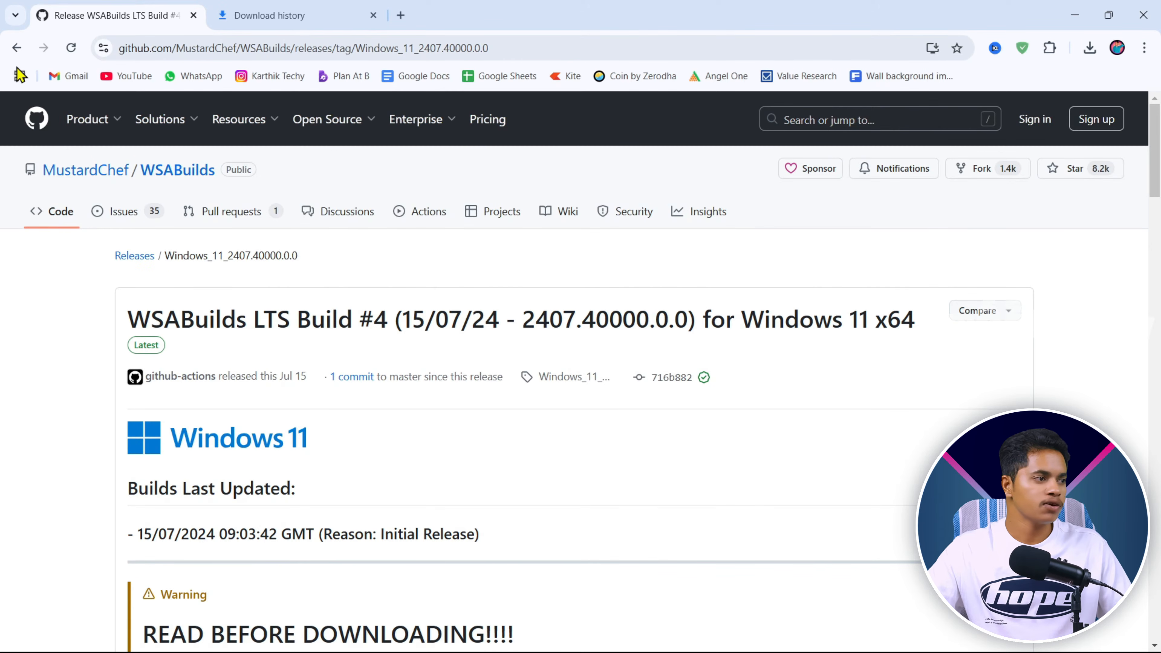
{"action": "left_click", "coordinate": [17, 49]}
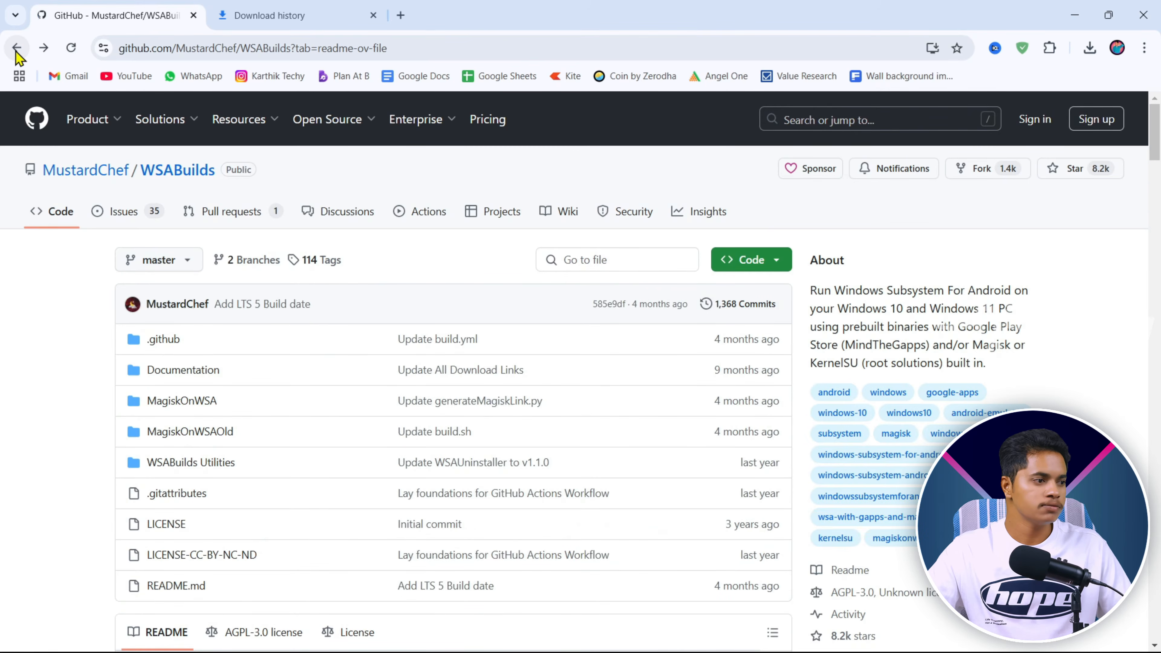
{"action": "left_click", "coordinate": [16, 49]}
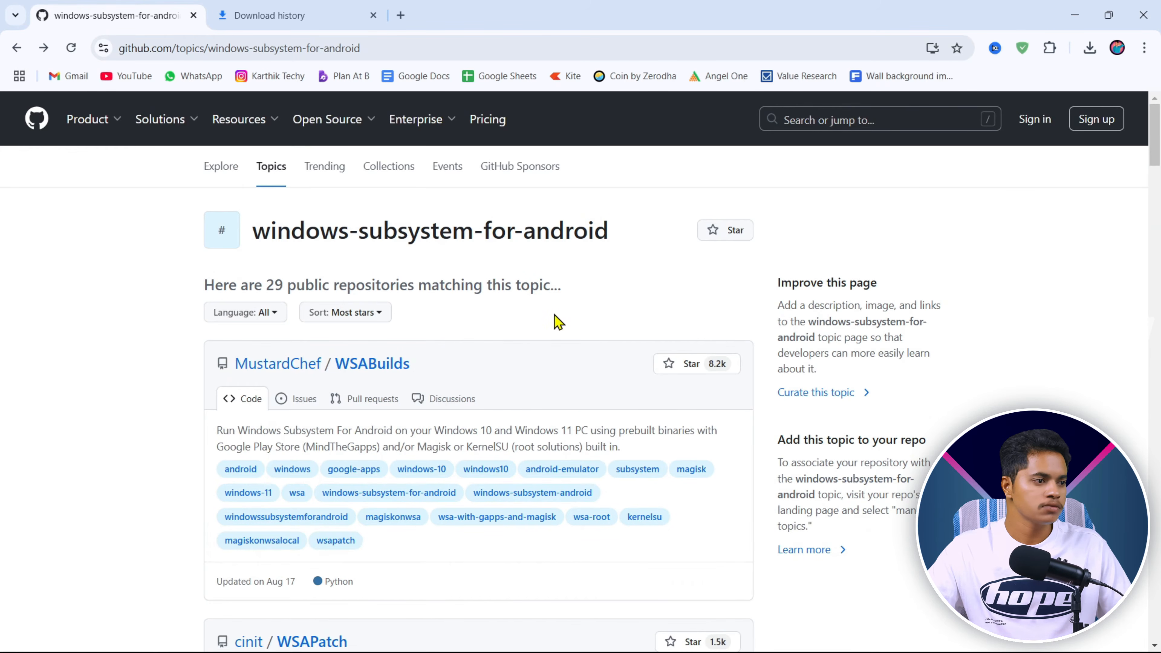
{"action": "left_click", "coordinate": [371, 366]}
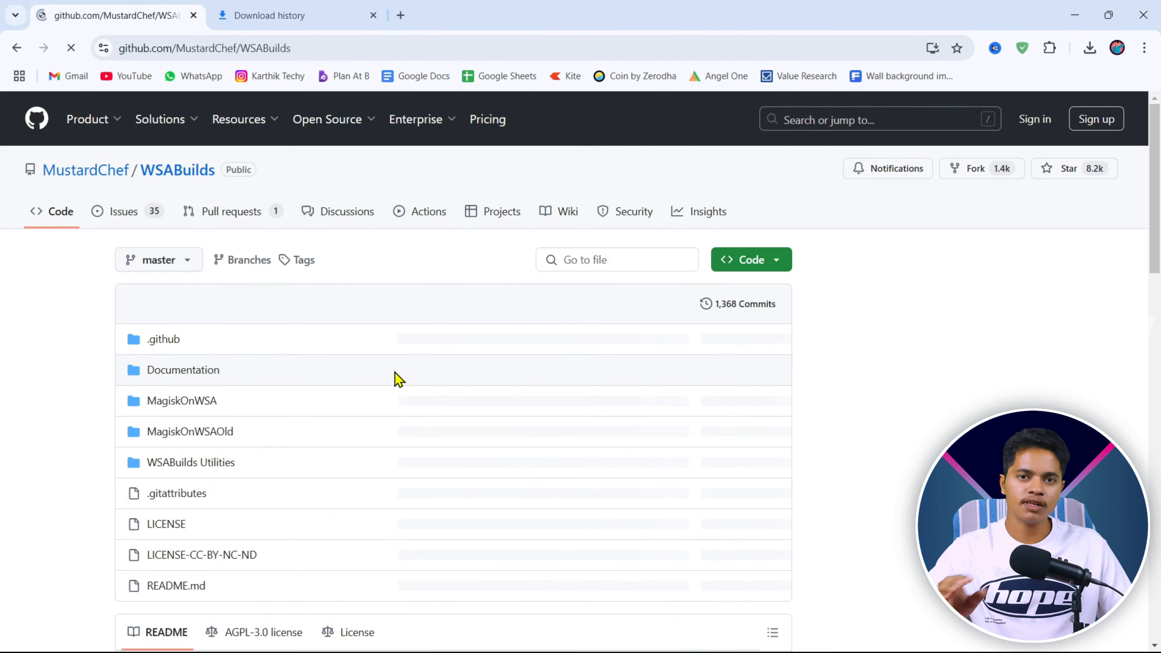
Open the Windows 10/11 older builds page from the Downloads table in the WSABuilds README.
{"action": "scroll", "coordinate": [392, 374], "scroll_direction": "down", "scroll_amount": 5}
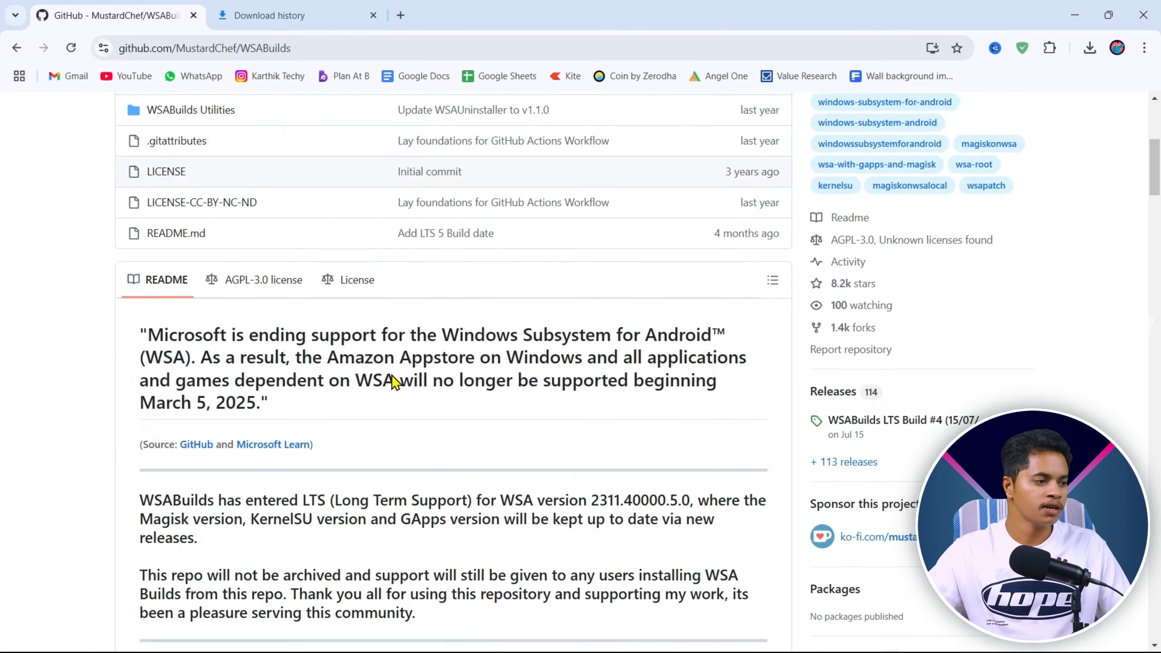
{"action": "scroll", "coordinate": [392, 375], "scroll_direction": "down", "scroll_amount": 15}
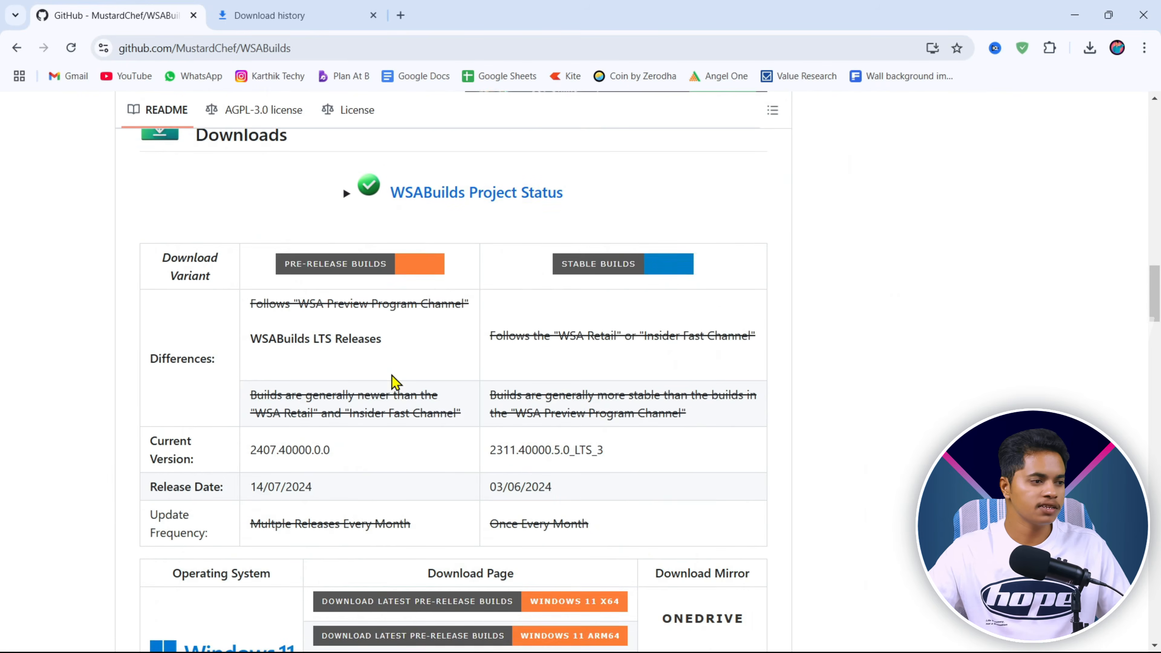
{"action": "scroll", "coordinate": [392, 375], "scroll_direction": "down", "scroll_amount": 8}
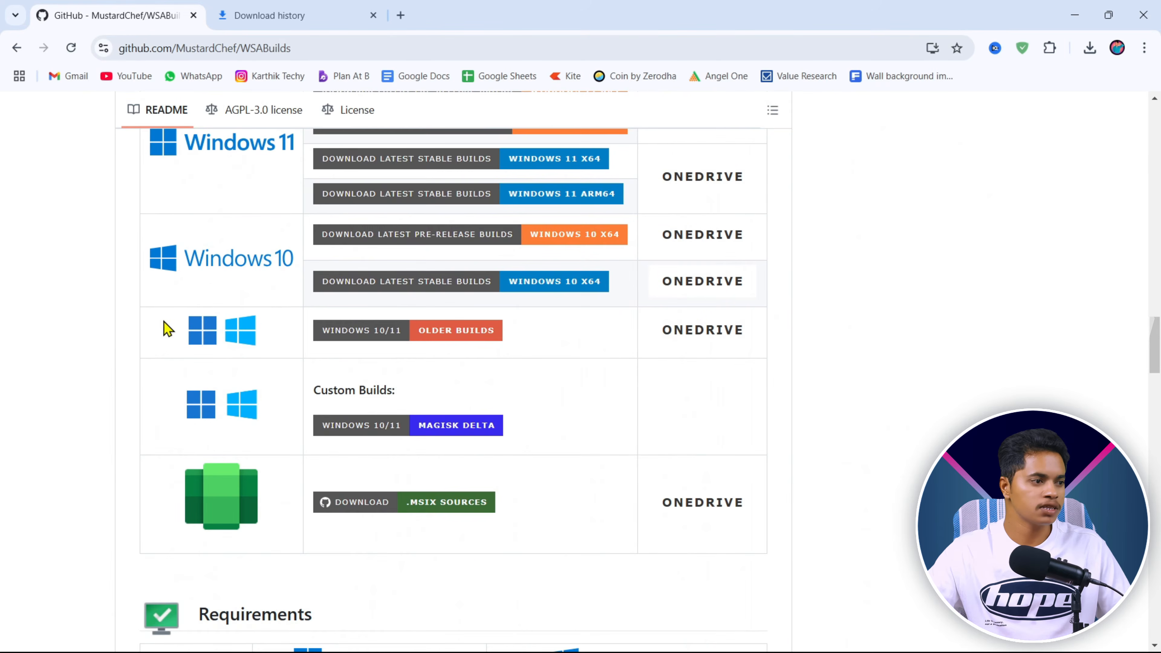
{"action": "left_click", "coordinate": [439, 333]}
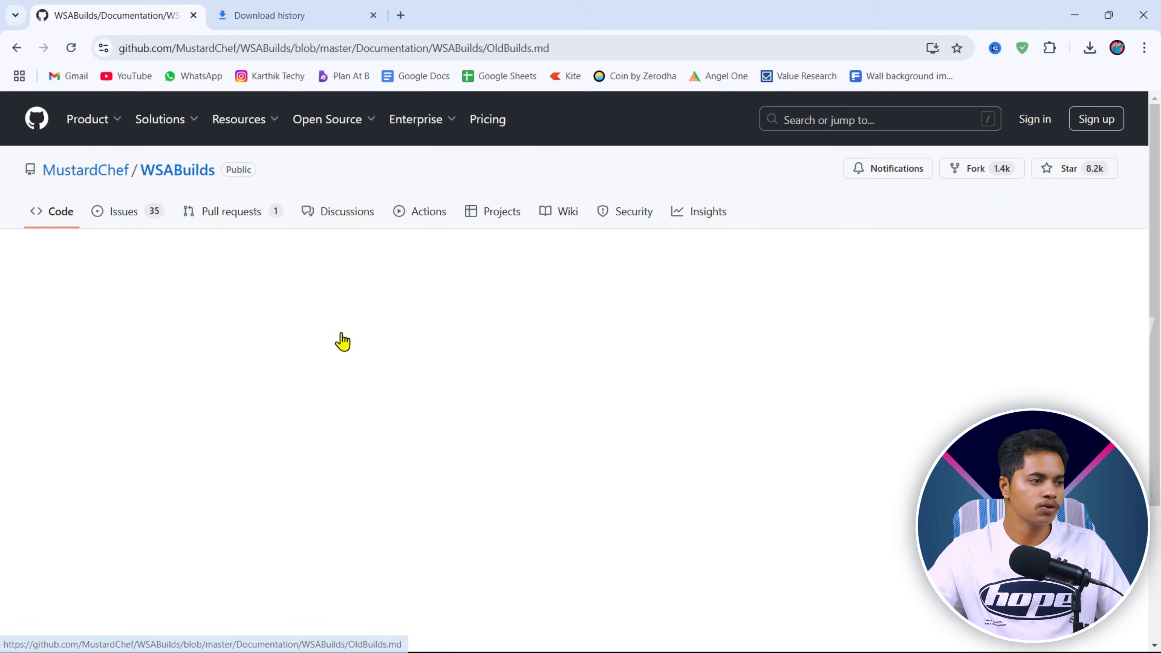
Examine the old WSA builds listed for Windows 11 and Windows 10, including the x64 and ARM64 variants.
{"action": "scroll", "coordinate": [557, 387], "scroll_direction": "down", "scroll_amount": 1}
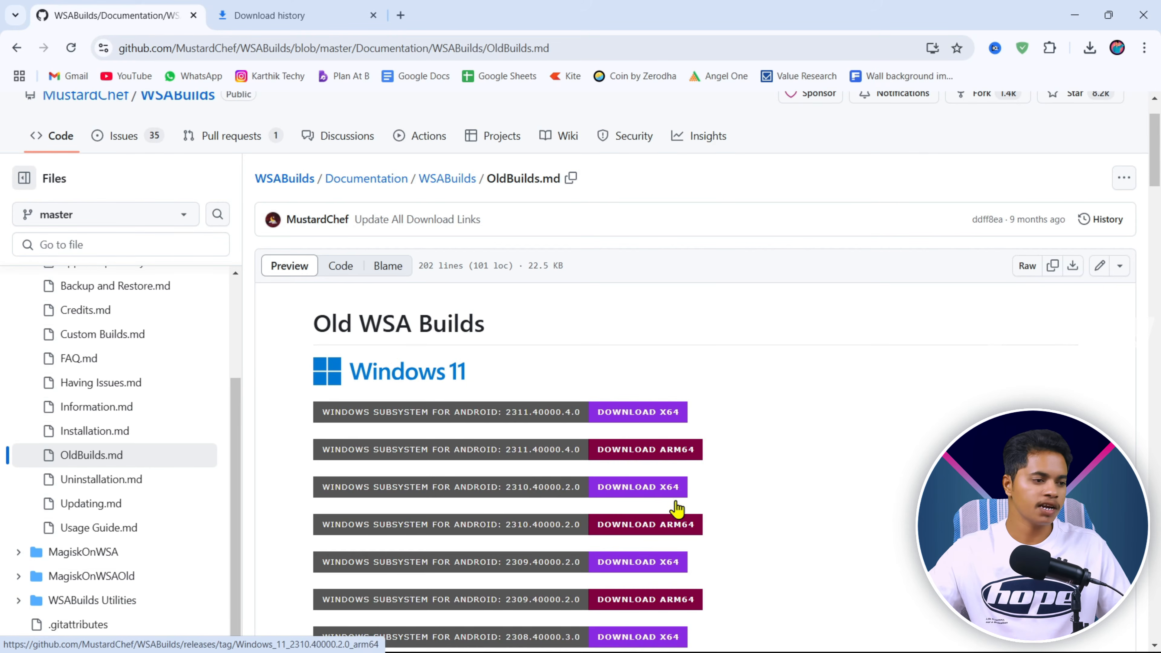
{"action": "scroll", "coordinate": [834, 451], "scroll_direction": "down", "scroll_amount": 5}
{"action": "scroll", "coordinate": [843, 462], "scroll_direction": "down", "scroll_amount": 20}
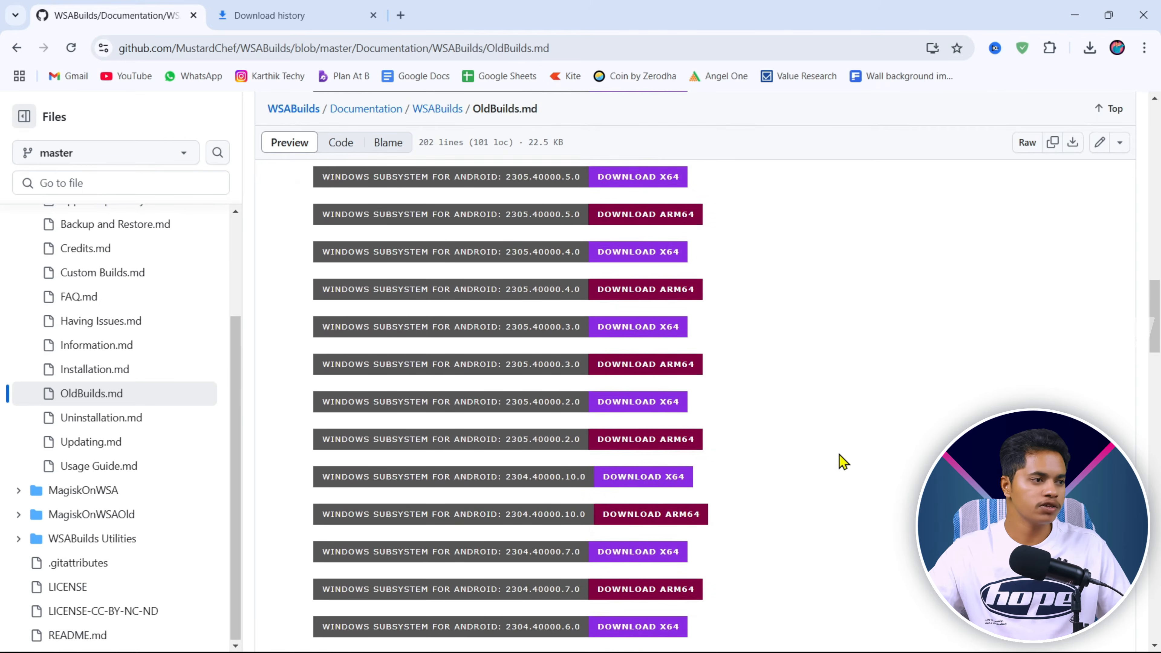
{"action": "scroll", "coordinate": [843, 462], "scroll_direction": "down", "scroll_amount": 3}
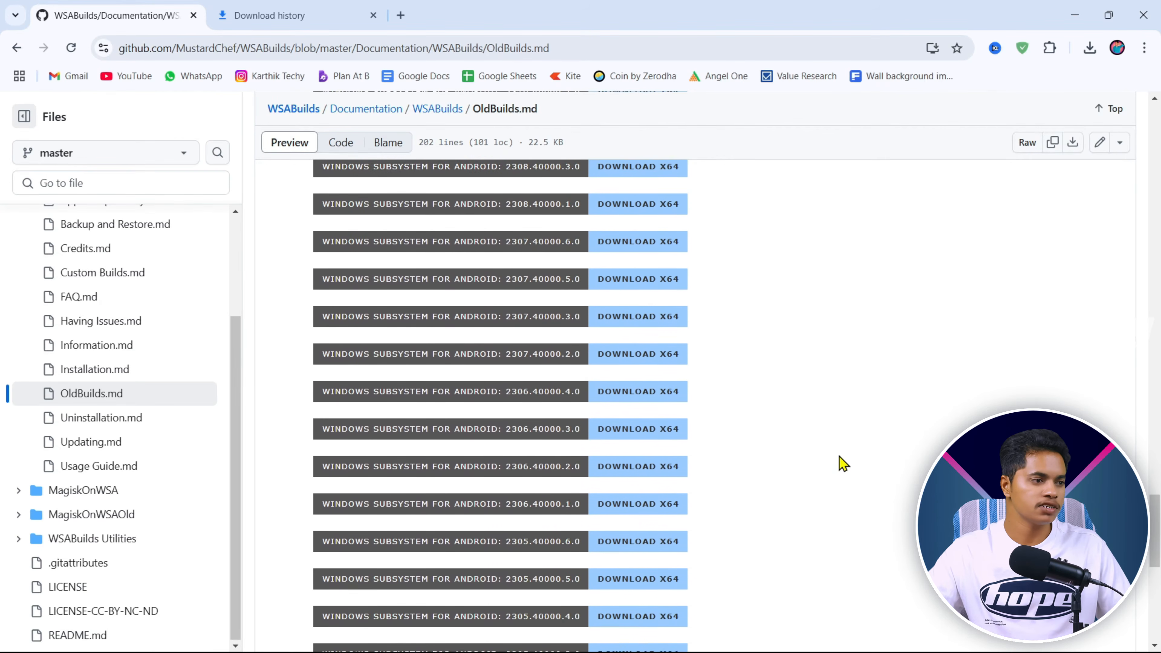
{"action": "scroll", "coordinate": [837, 461], "scroll_direction": "up", "scroll_amount": 5}
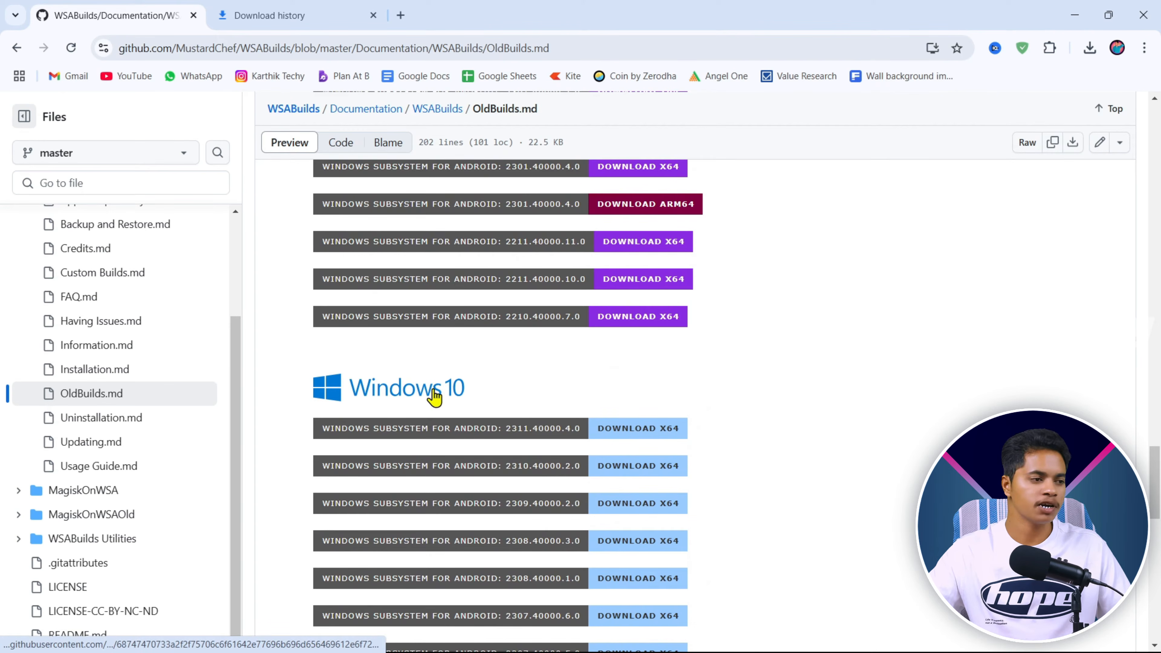
{"action": "scroll", "coordinate": [352, 407], "scroll_direction": "up", "scroll_amount": 20}
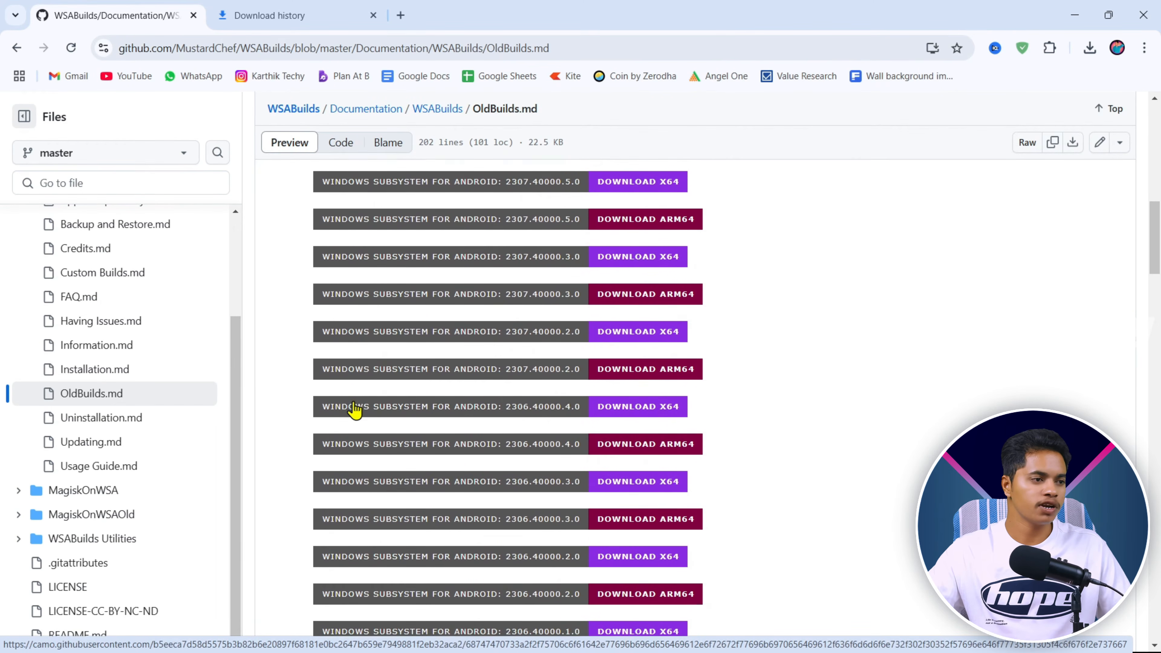
{"action": "scroll", "coordinate": [354, 410], "scroll_direction": "up", "scroll_amount": 15}
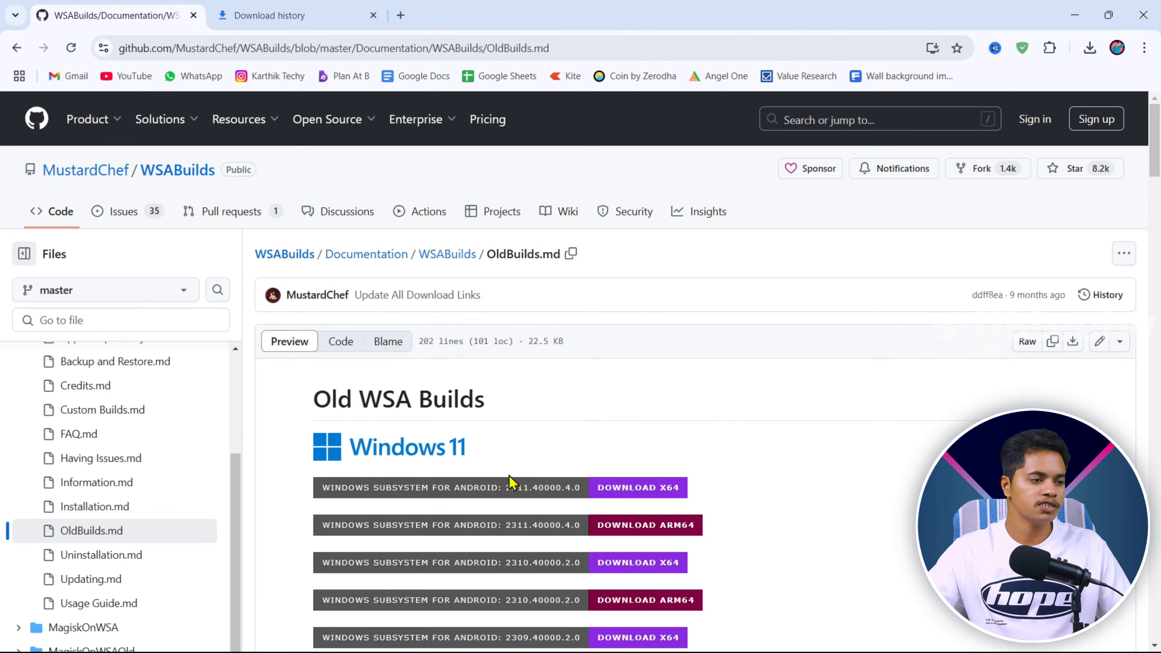
Open the Windows Subsystem For Android 2311.40000.4.0 release for Windows 11 x64 and review its package variants.
{"action": "left_click", "coordinate": [519, 487]}
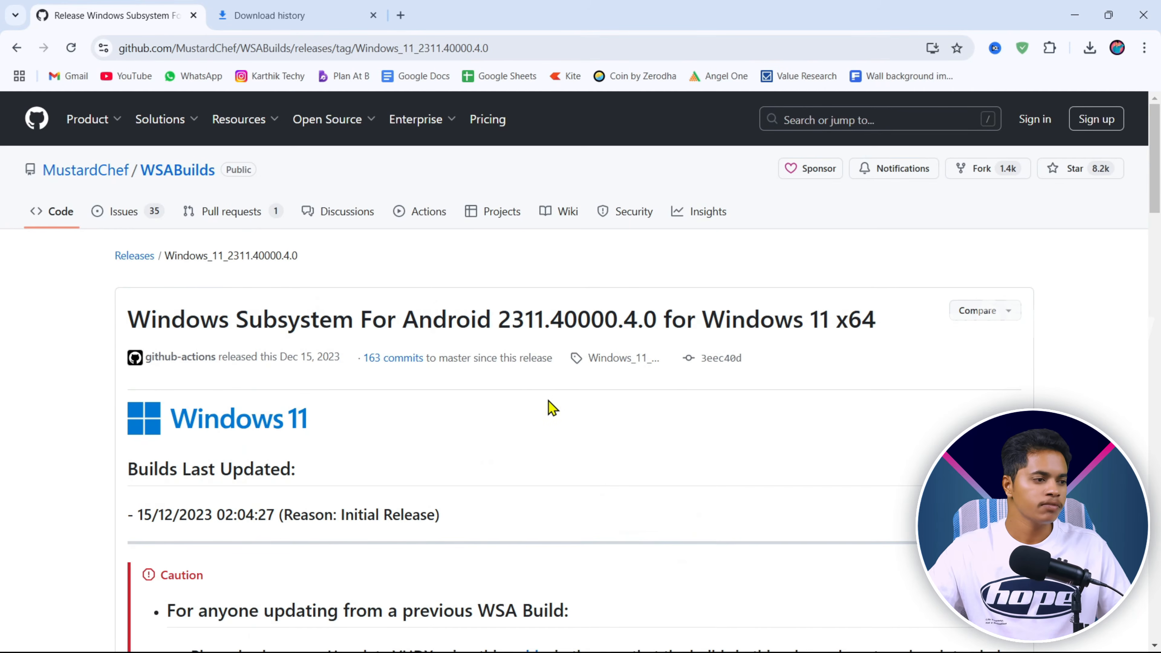
{"action": "scroll", "coordinate": [552, 407], "scroll_direction": "down", "scroll_amount": 20}
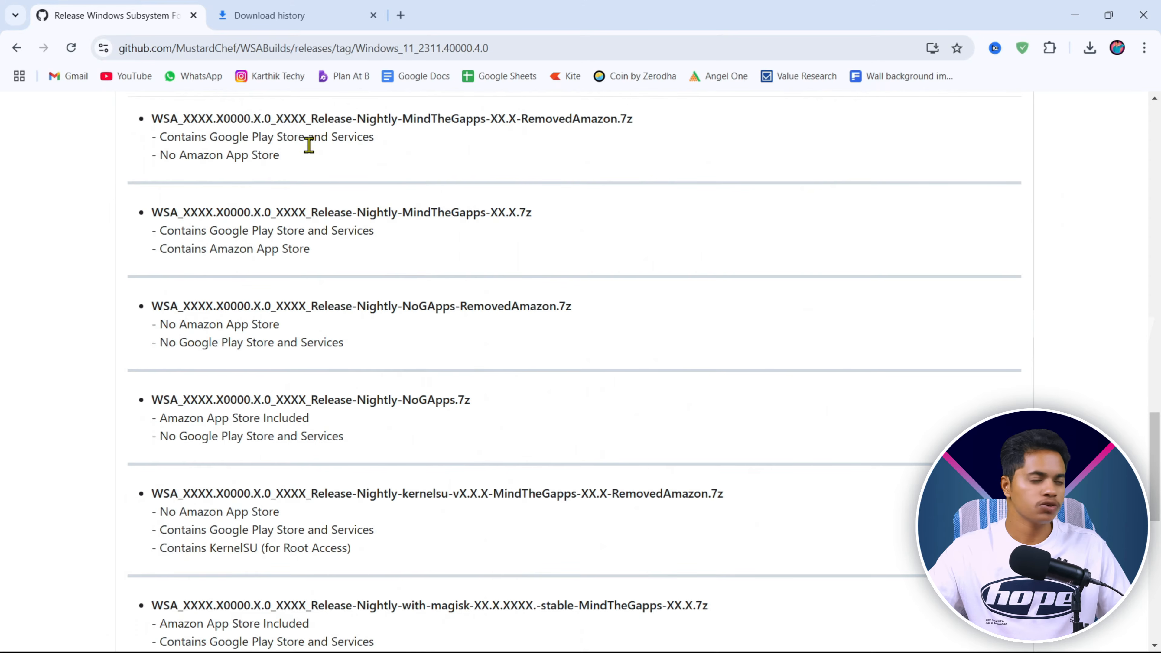
{"action": "scroll", "coordinate": [410, 203], "scroll_direction": "down", "scroll_amount": 10}
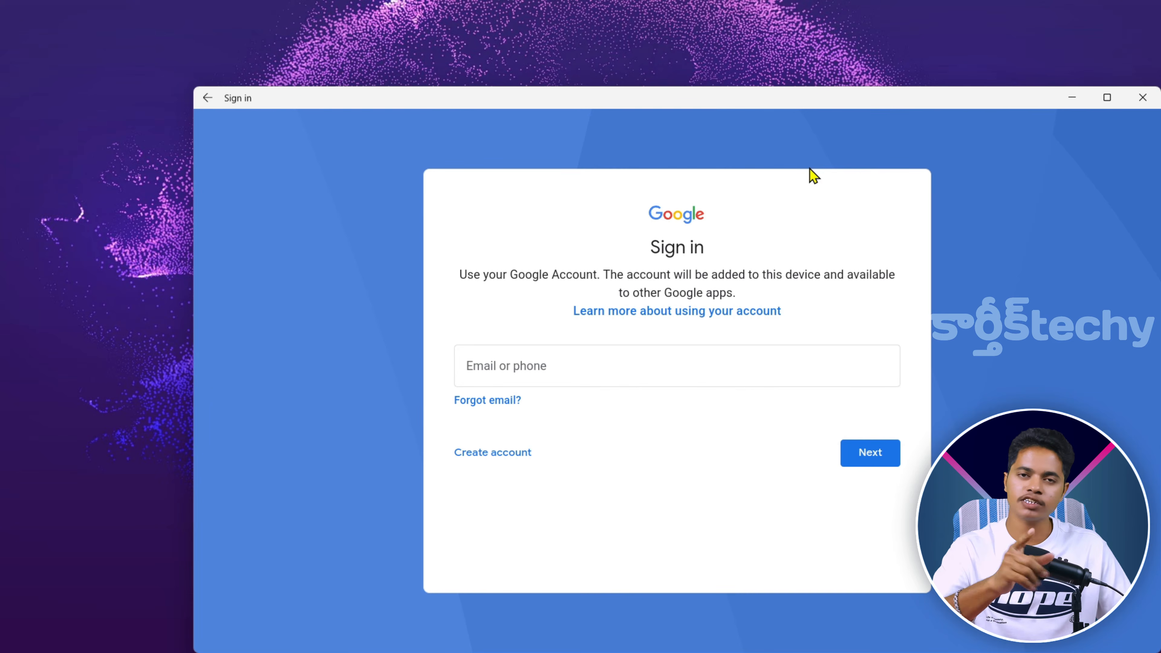
Sign in to Play Store with the Google account and maximize its window.
{"action": "left_click", "coordinate": [624, 365]}
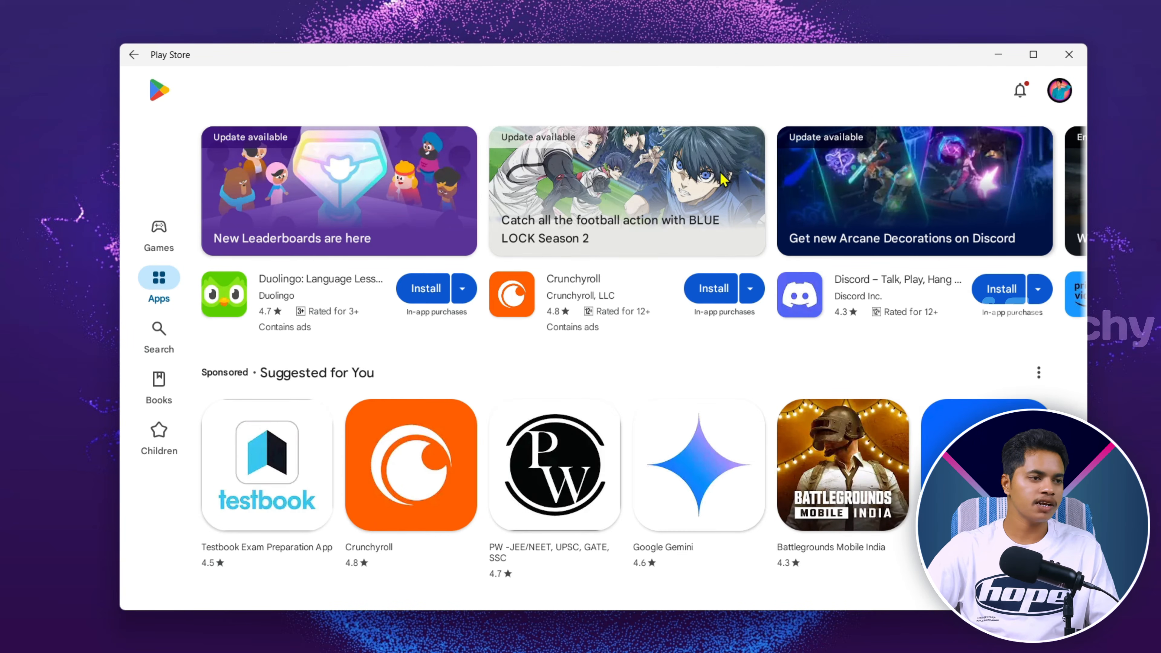
{"action": "left_click", "coordinate": [1033, 54]}
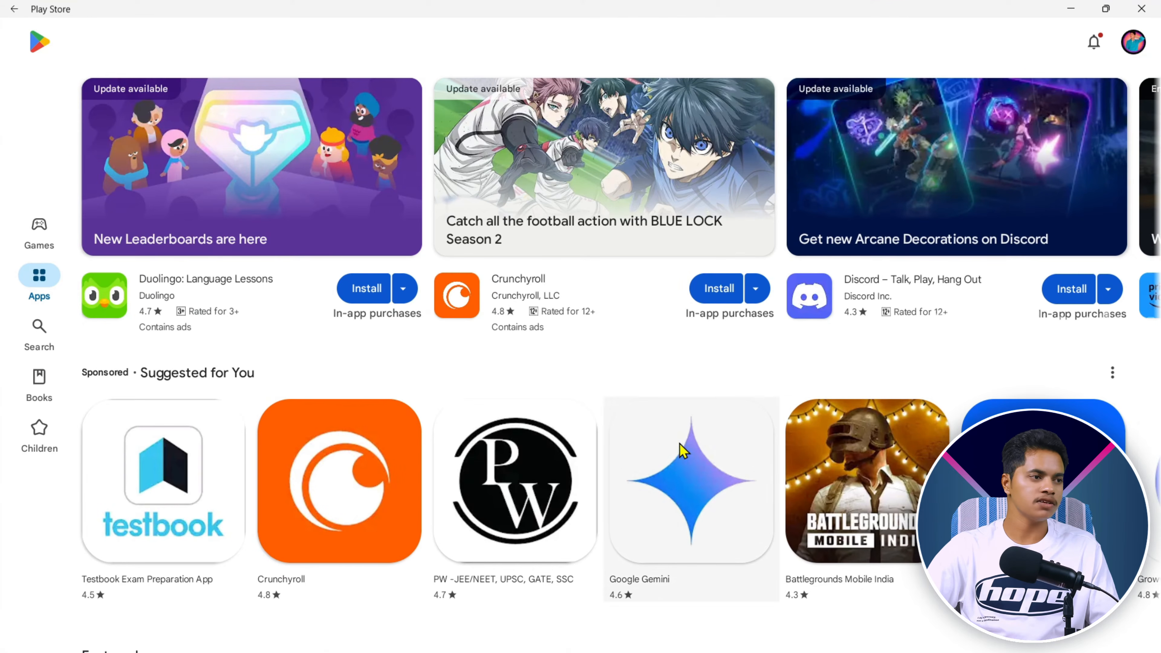
Search Play Store for "files" and install Files by Google.
{"action": "left_click", "coordinate": [41, 332]}
{"action": "left_click", "coordinate": [234, 49]}
{"action": "type", "text": "file"}
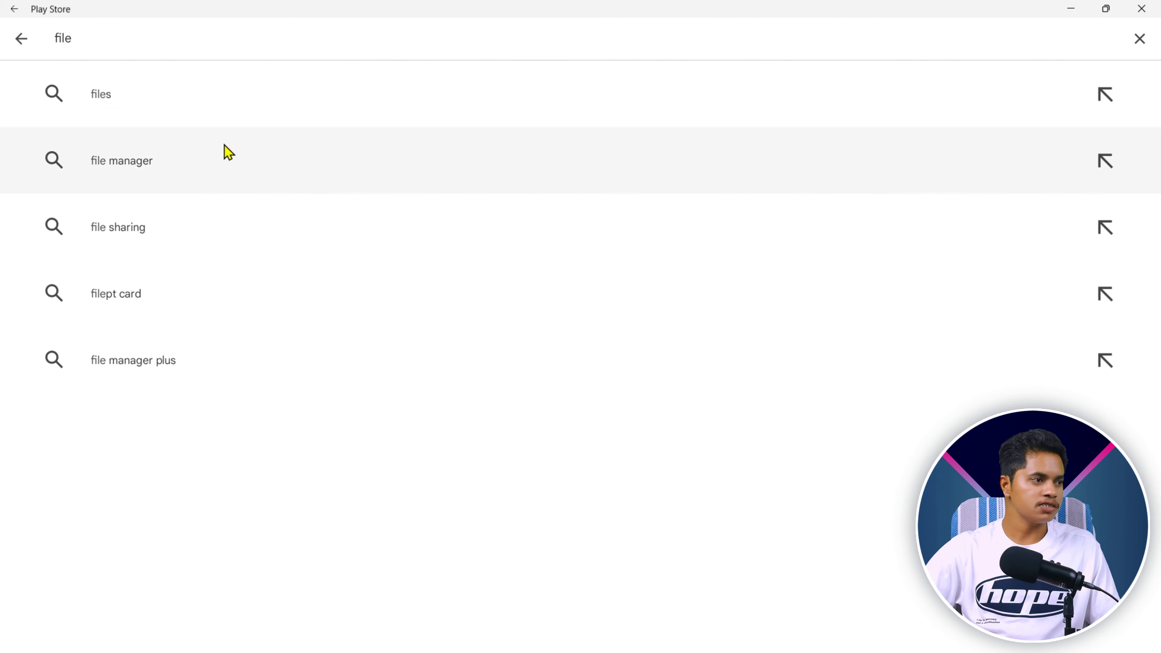
{"action": "left_click", "coordinate": [207, 102]}
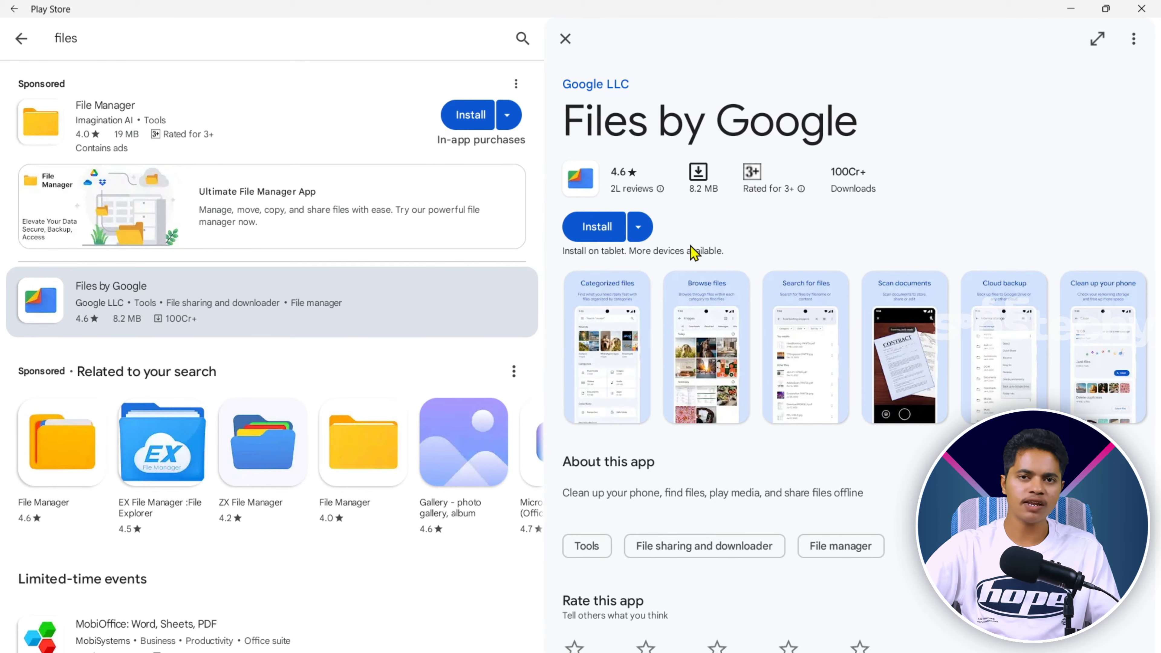
{"action": "left_click", "coordinate": [601, 228]}
{"action": "left_click", "coordinate": [697, 276]}
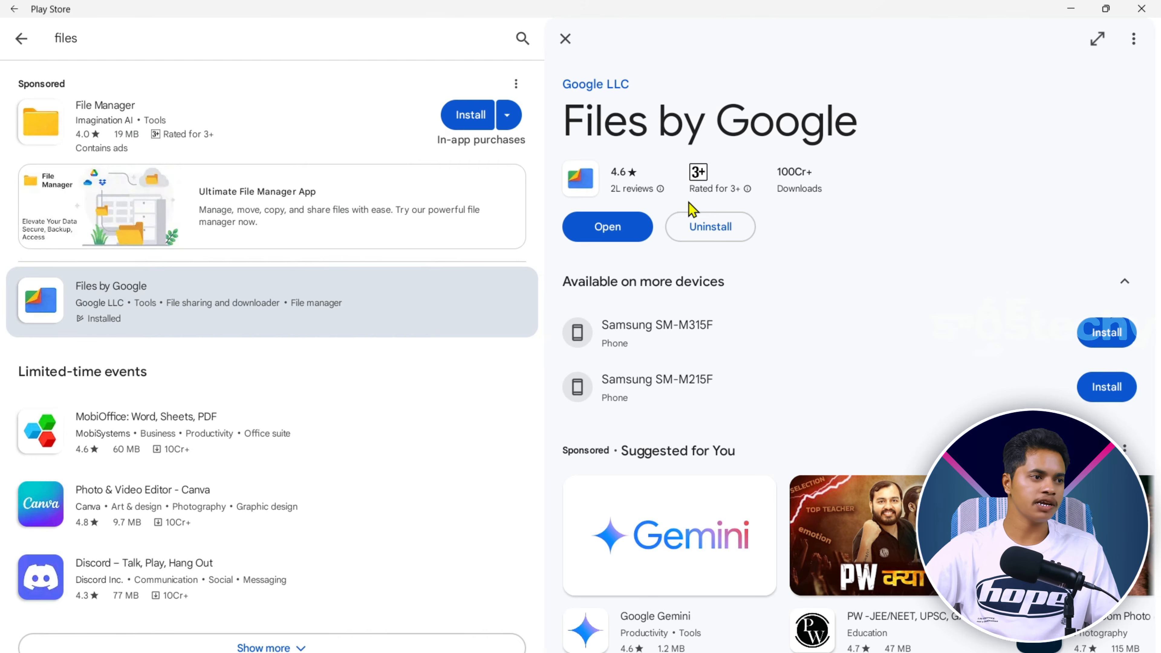
View the device choices for installing the sponsored File Manager app and dismiss them without installing.
{"action": "left_click", "coordinate": [508, 119]}
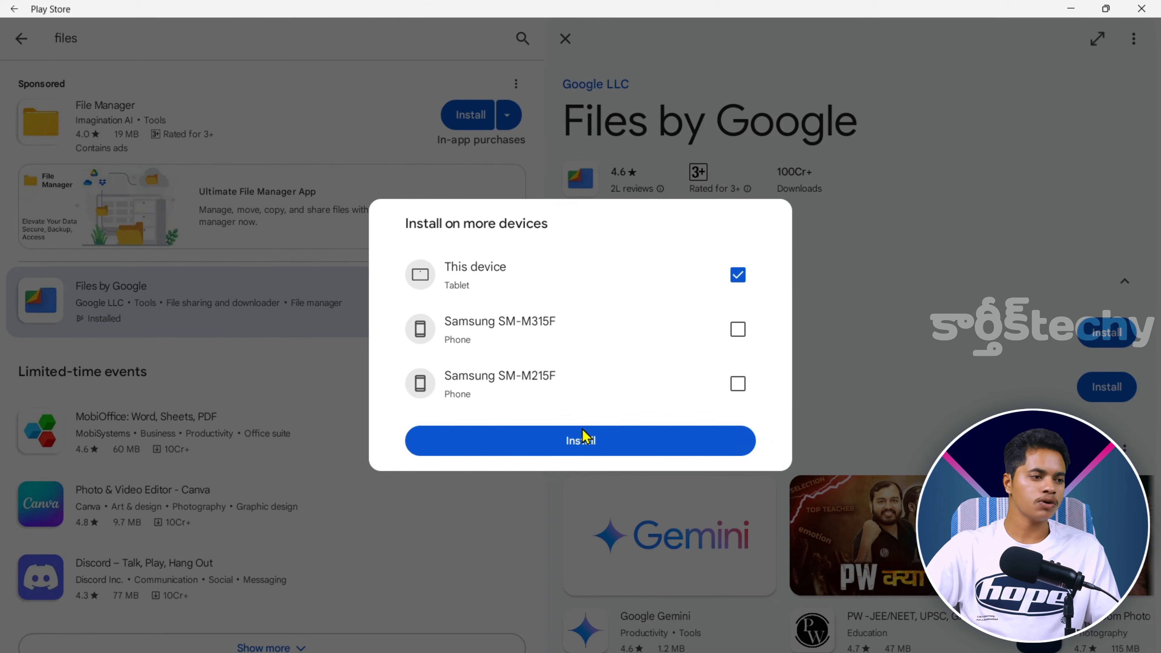
{"action": "left_click", "coordinate": [905, 378]}
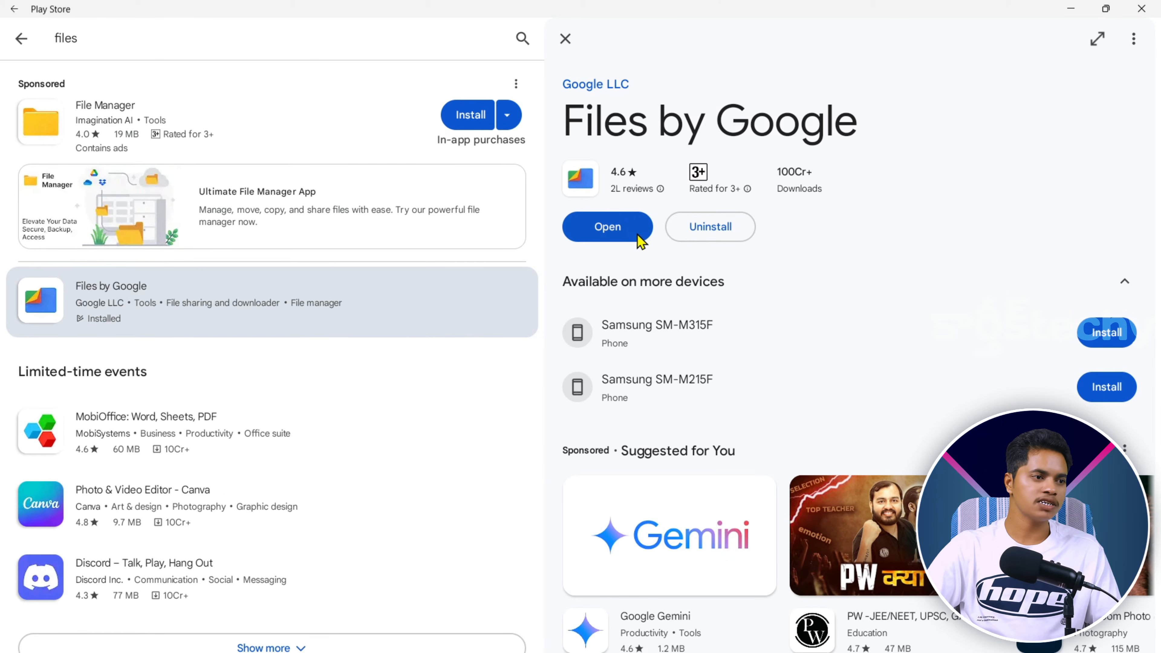
Open Files by Google, allow it access to manage all files, and close its window.
{"action": "left_click", "coordinate": [620, 234]}
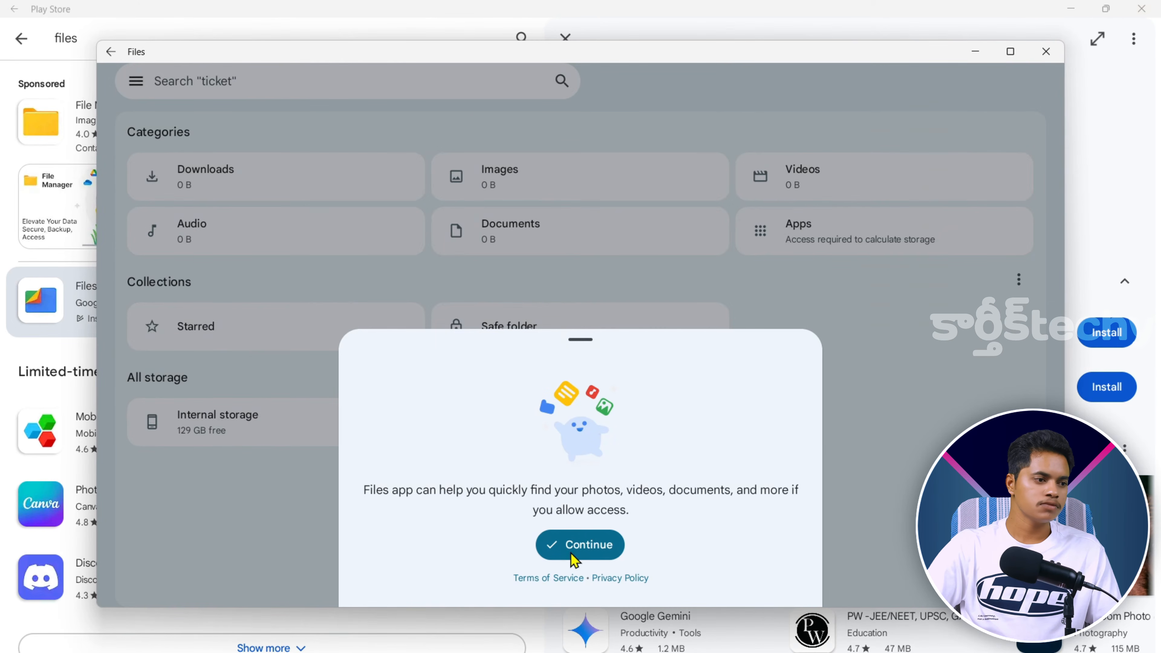
{"action": "left_click", "coordinate": [574, 558]}
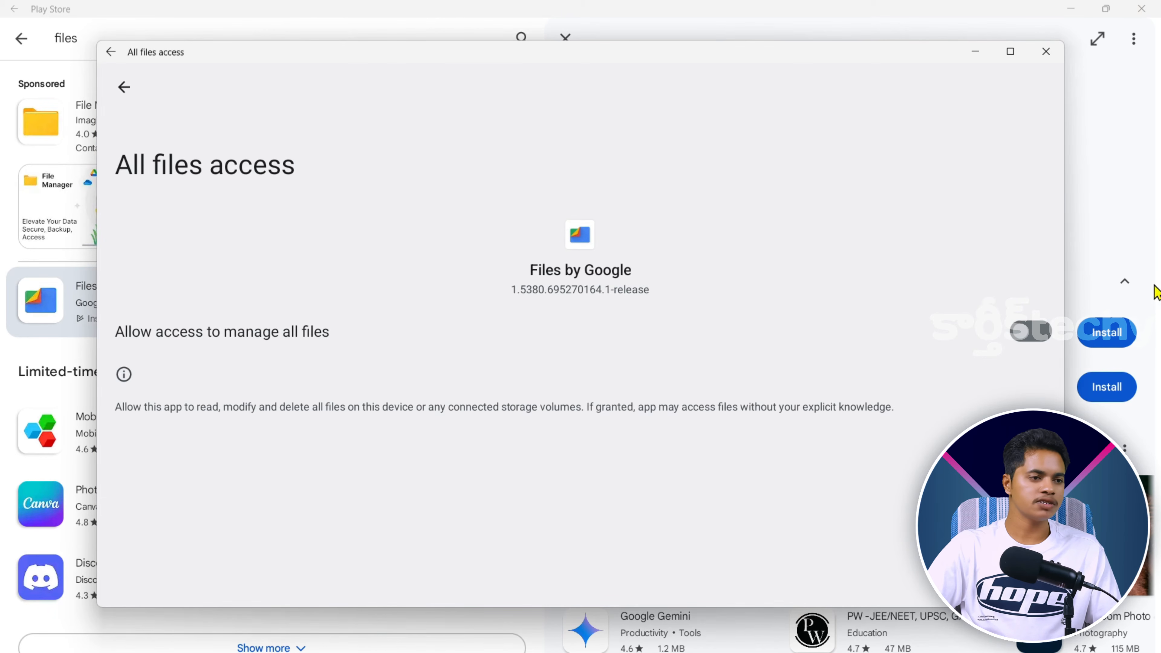
{"action": "left_click", "coordinate": [1026, 331]}
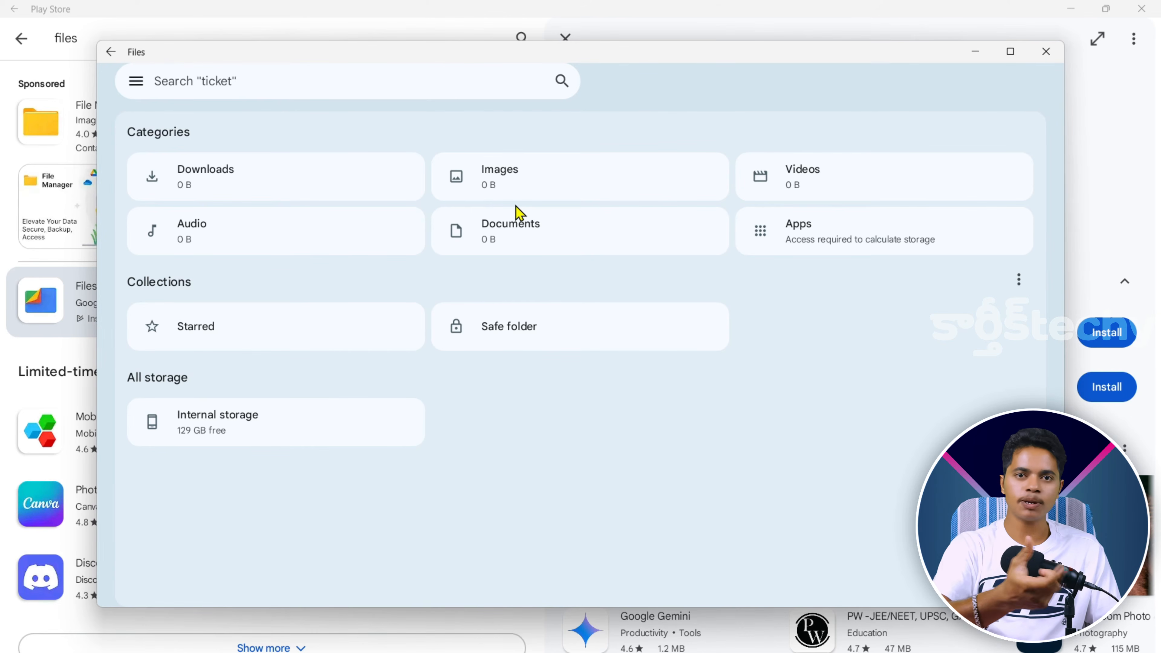
{"action": "left_click", "coordinate": [1046, 52]}
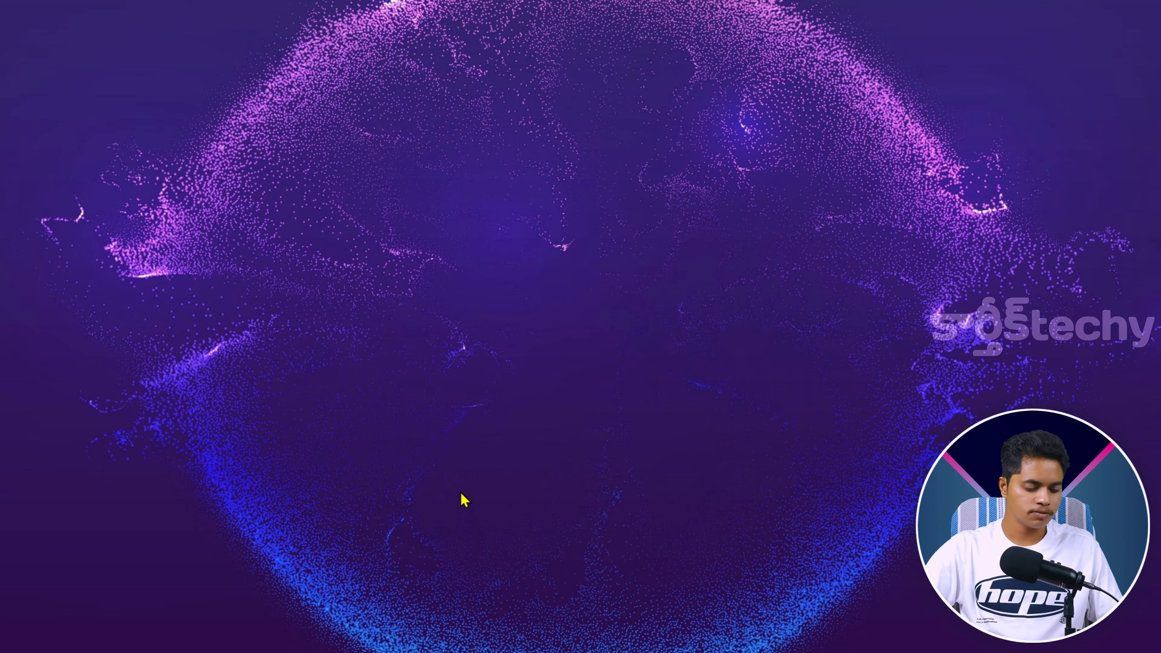
Open the Windows Subsystem for Android settings and launch the subsystem's Files browser from the System page.
{"action": "key", "text": "super"}
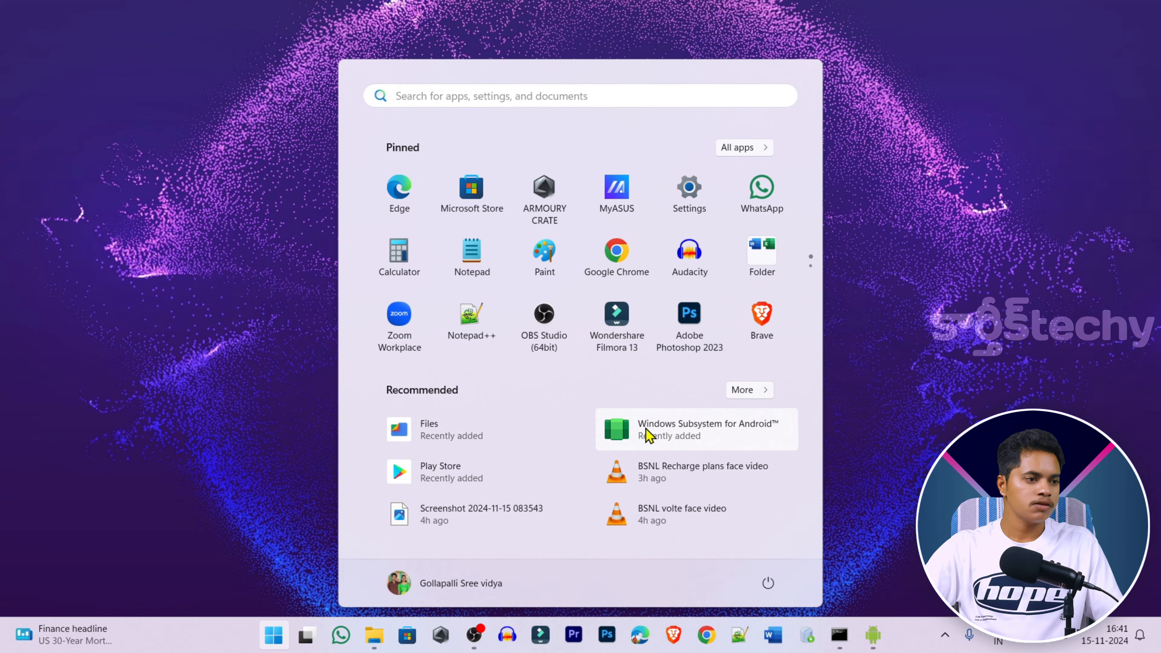
{"action": "left_click", "coordinate": [679, 443]}
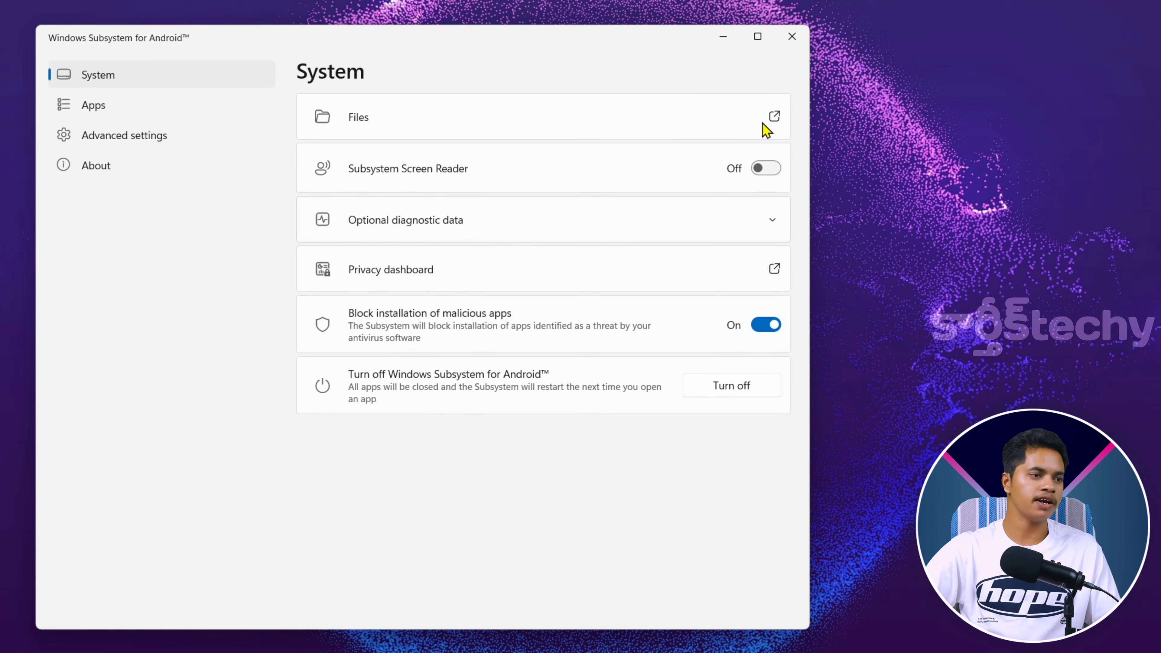
{"action": "left_click", "coordinate": [771, 118]}
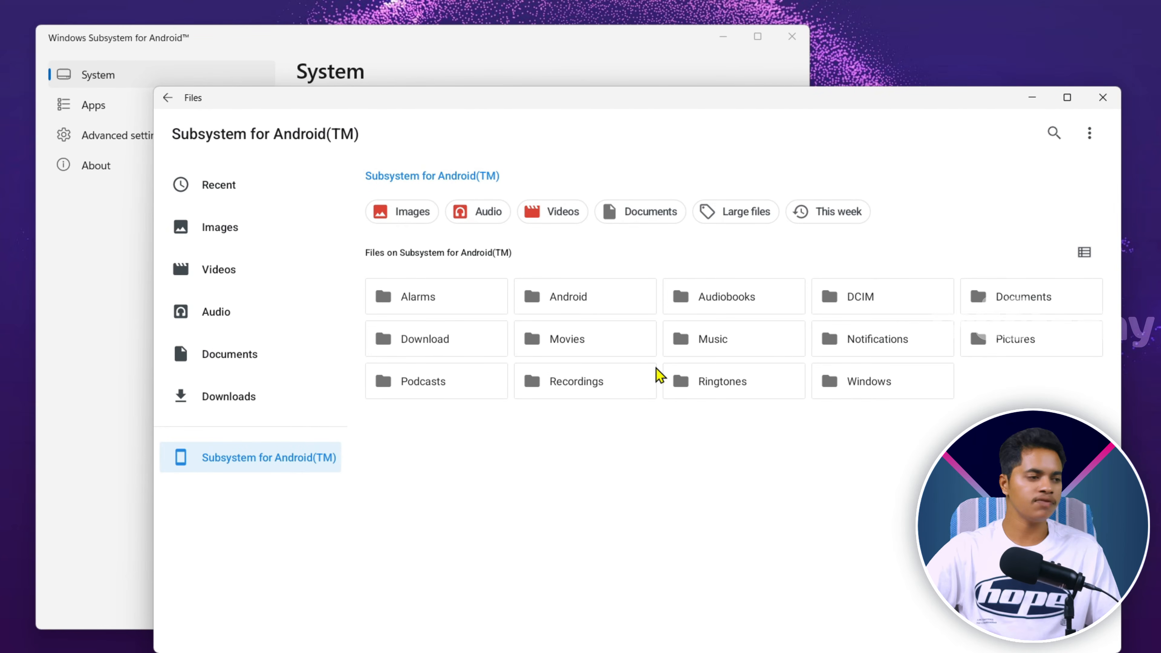
Look through the Images, Videos, Audio and Documents categories in the subsystem's Files browser.
{"action": "left_click", "coordinate": [278, 228]}
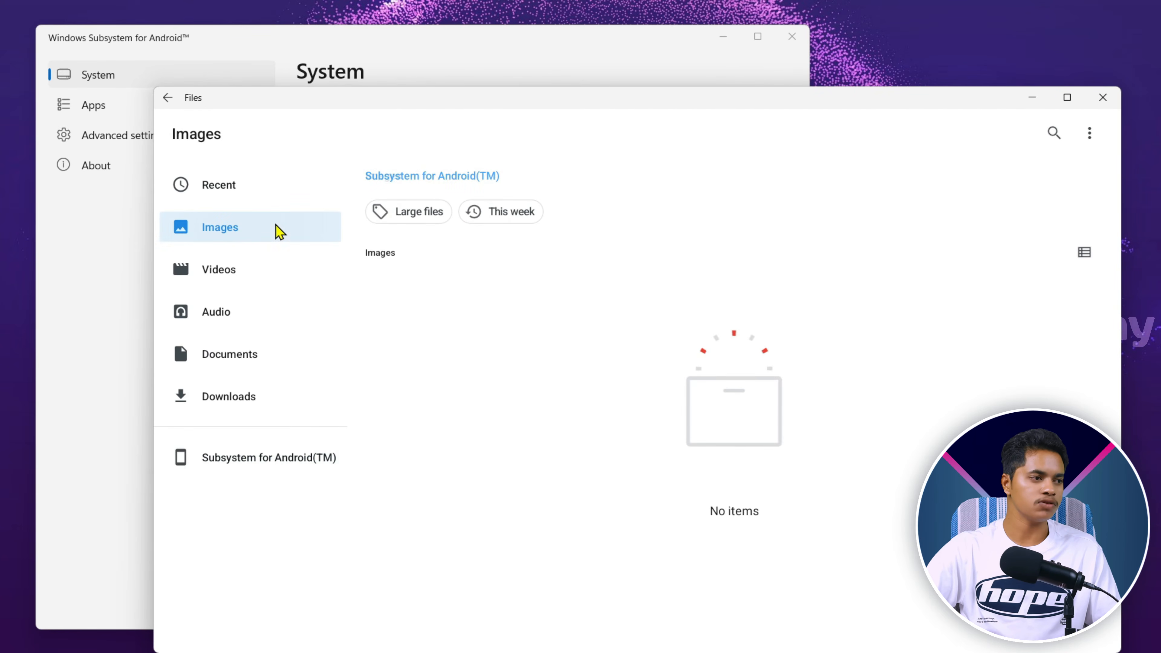
{"action": "left_click", "coordinate": [266, 270]}
{"action": "left_click", "coordinate": [267, 320]}
{"action": "left_click", "coordinate": [274, 366]}
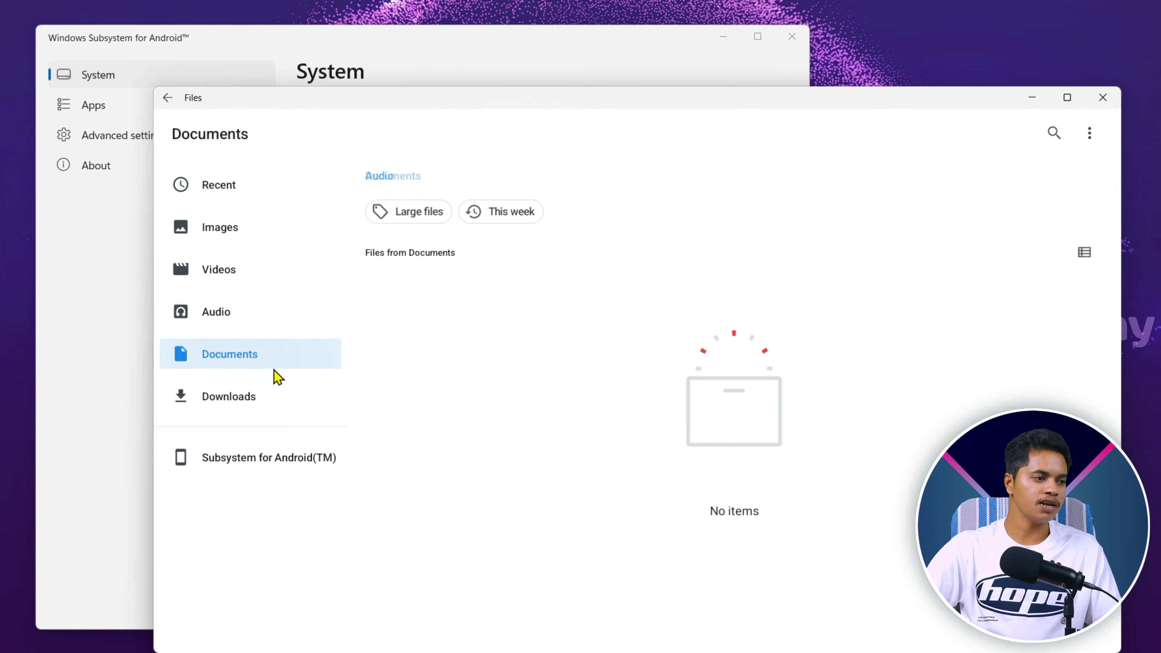
Check the Downloads category in the subsystem's Files browser and close the browser.
{"action": "left_click", "coordinate": [278, 396]}
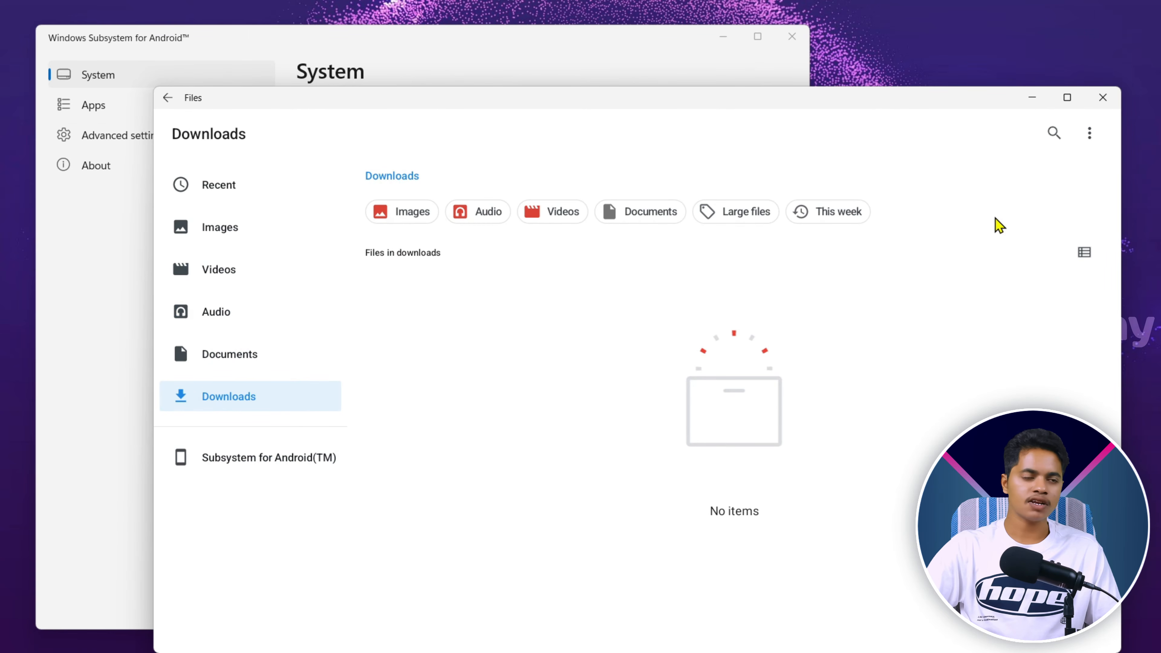
{"action": "left_click", "coordinate": [1104, 98]}
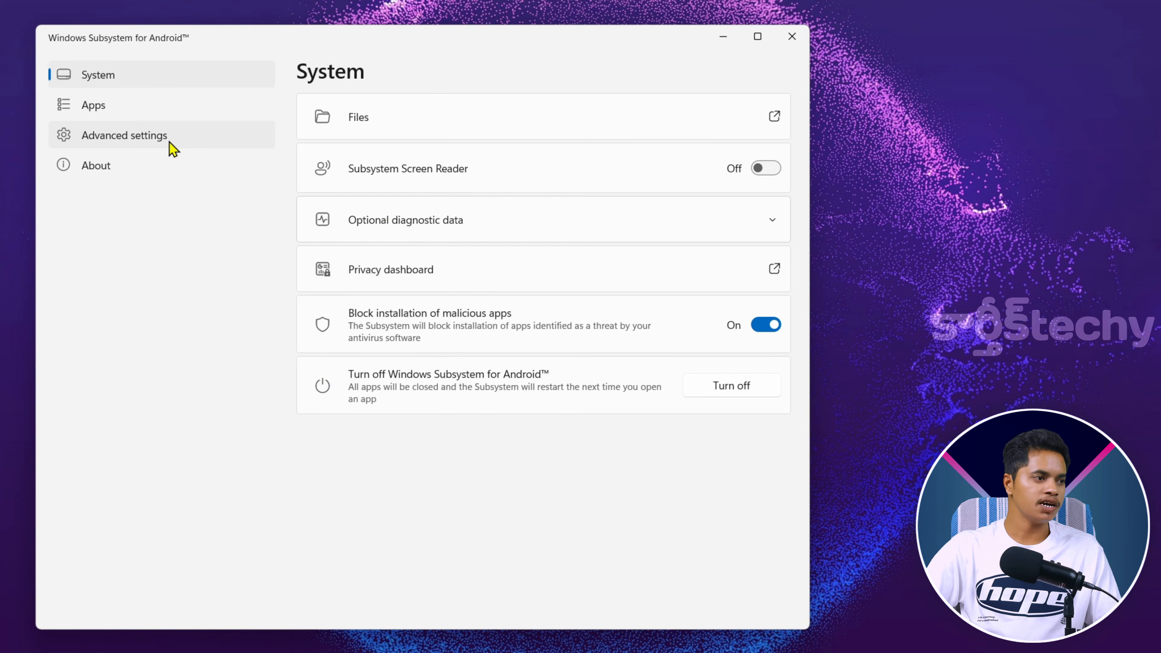
Turn on Share user folders under the experimental features in the subsystem's advanced settings.
{"action": "left_click", "coordinate": [188, 146]}
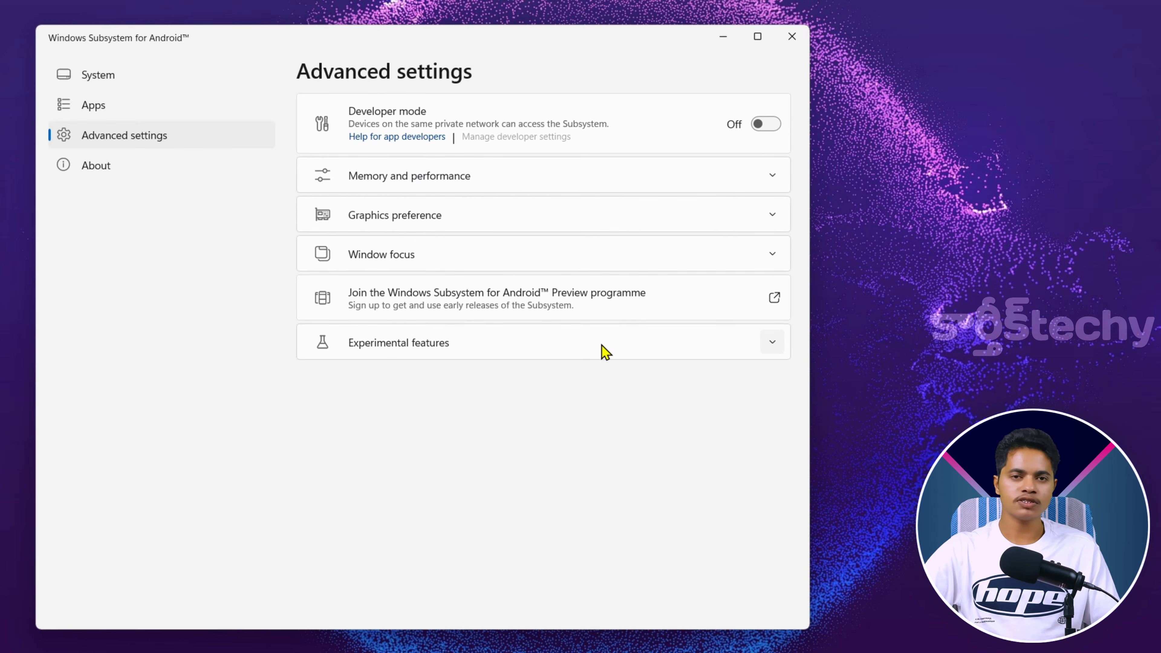
{"action": "left_click", "coordinate": [777, 345]}
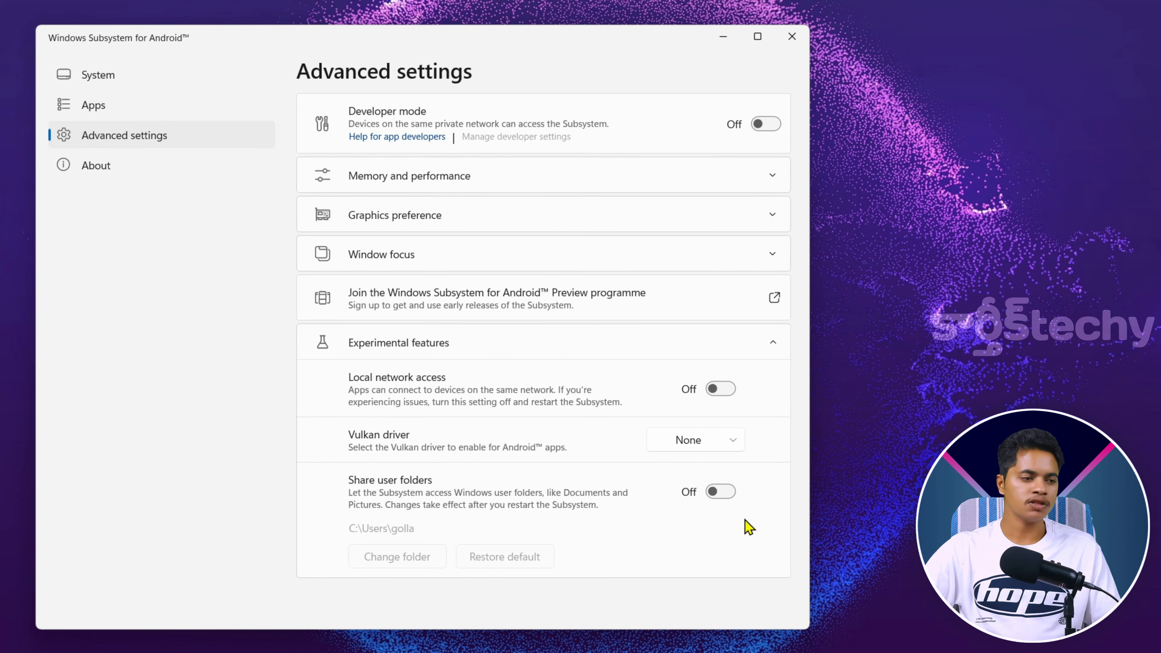
{"action": "left_click", "coordinate": [723, 496]}
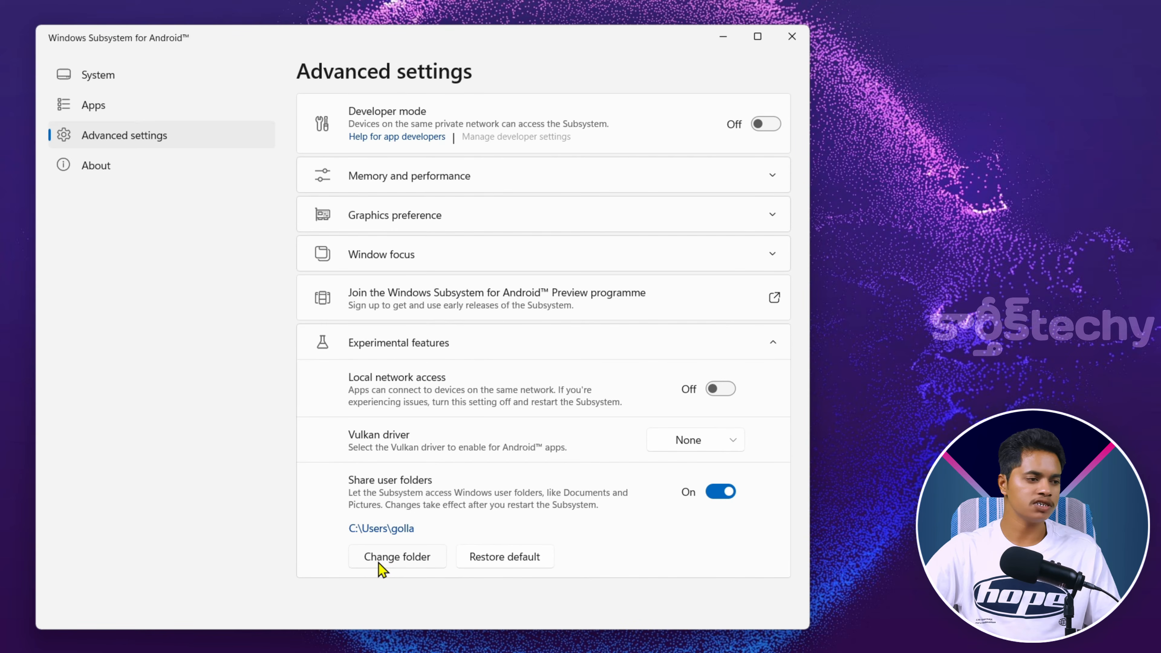
Change the shared user folder to the root of the K: drive.
{"action": "left_click", "coordinate": [399, 567]}
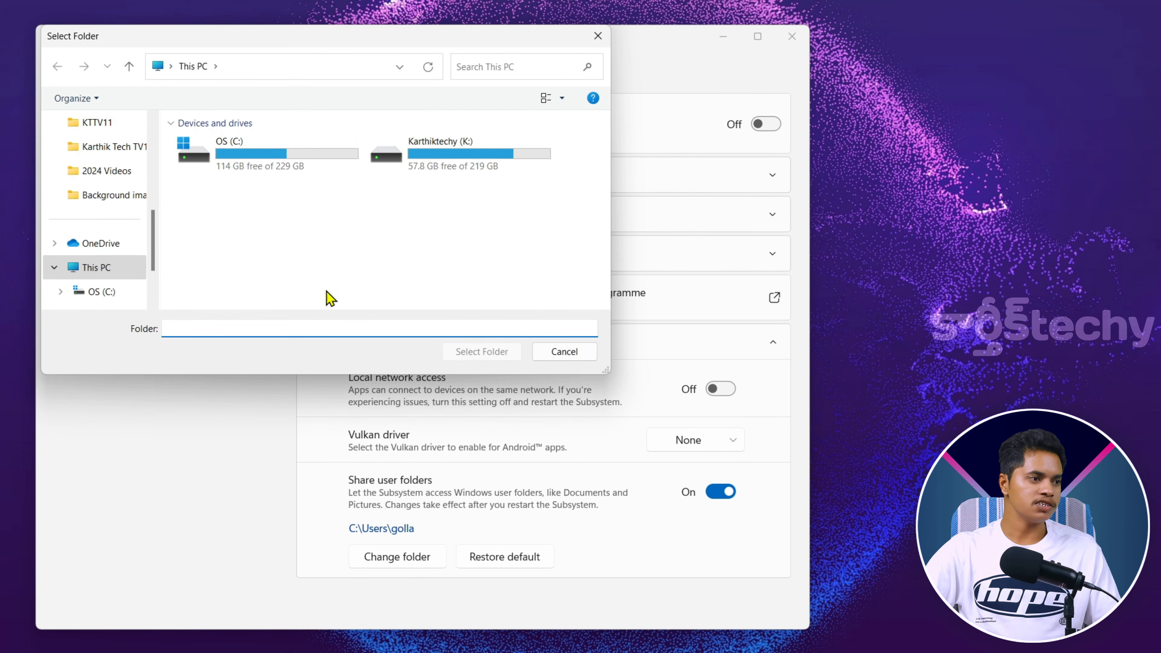
{"action": "left_click", "coordinate": [449, 173]}
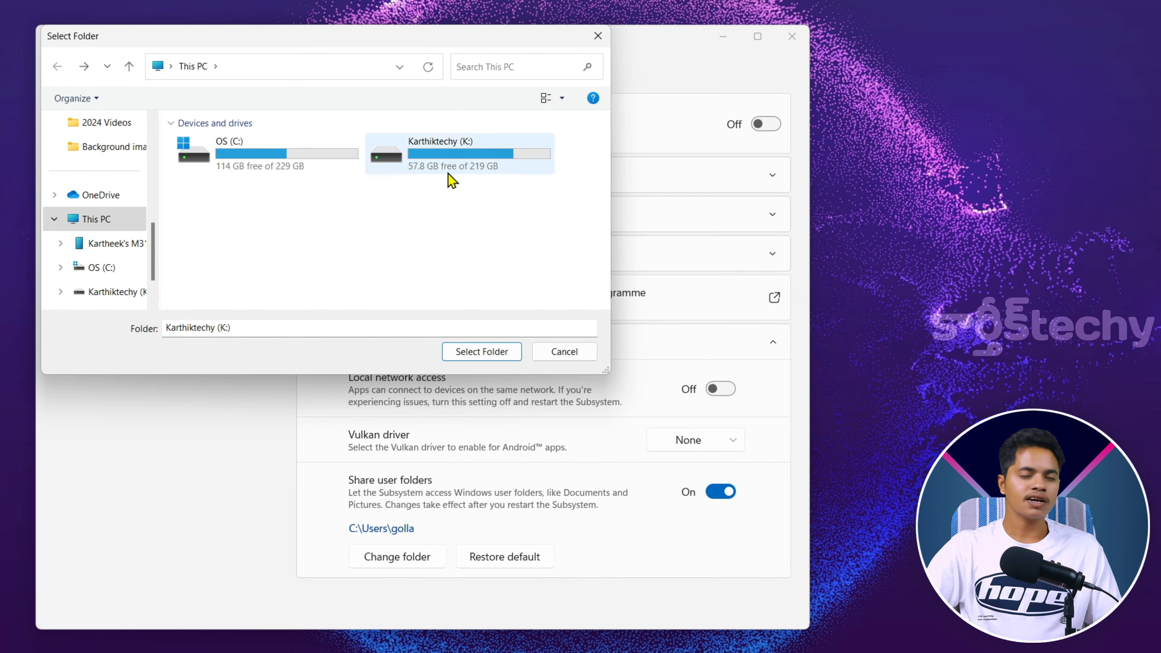
{"action": "left_click", "coordinate": [463, 158]}
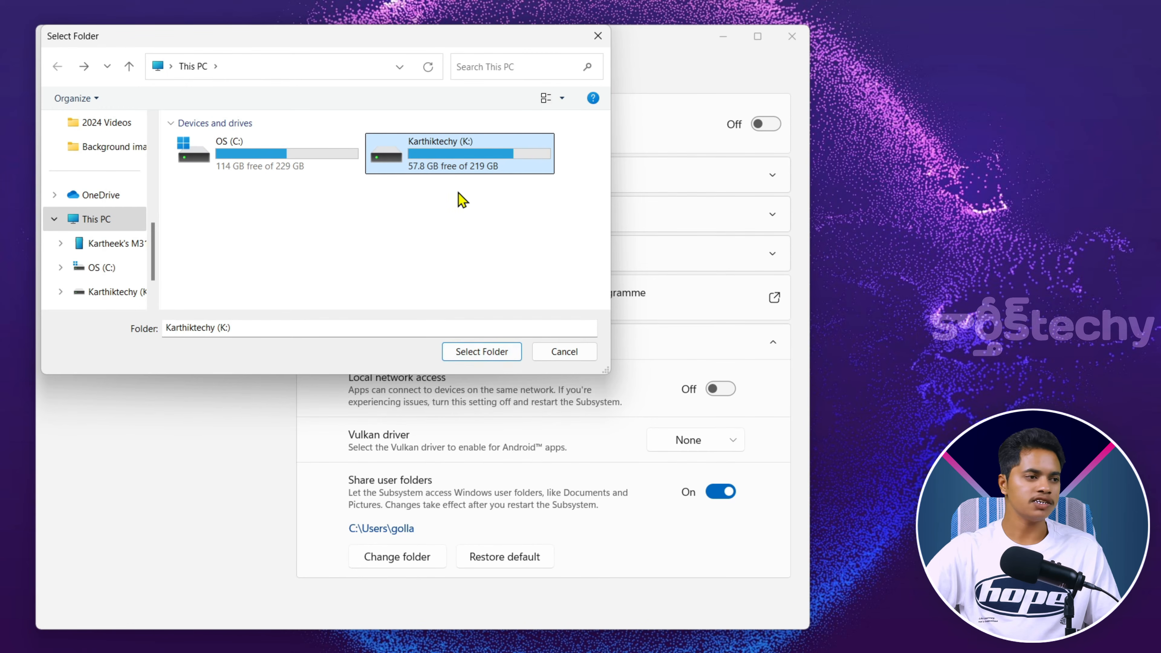
{"action": "double_click", "coordinate": [462, 165]}
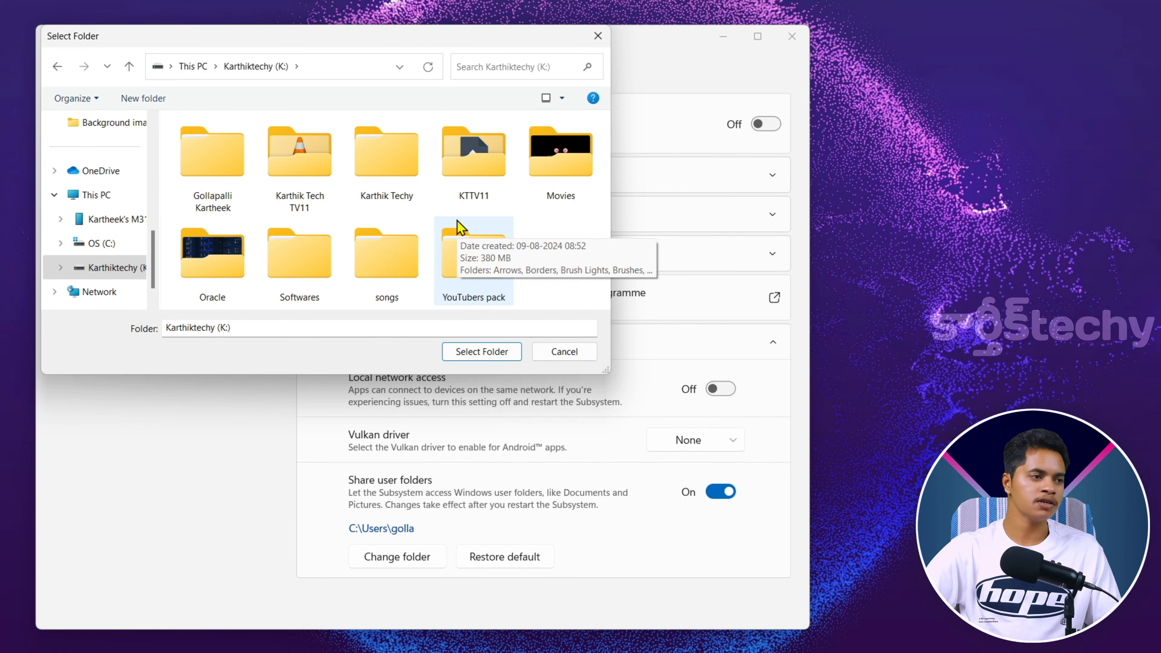
{"action": "left_click", "coordinate": [192, 66]}
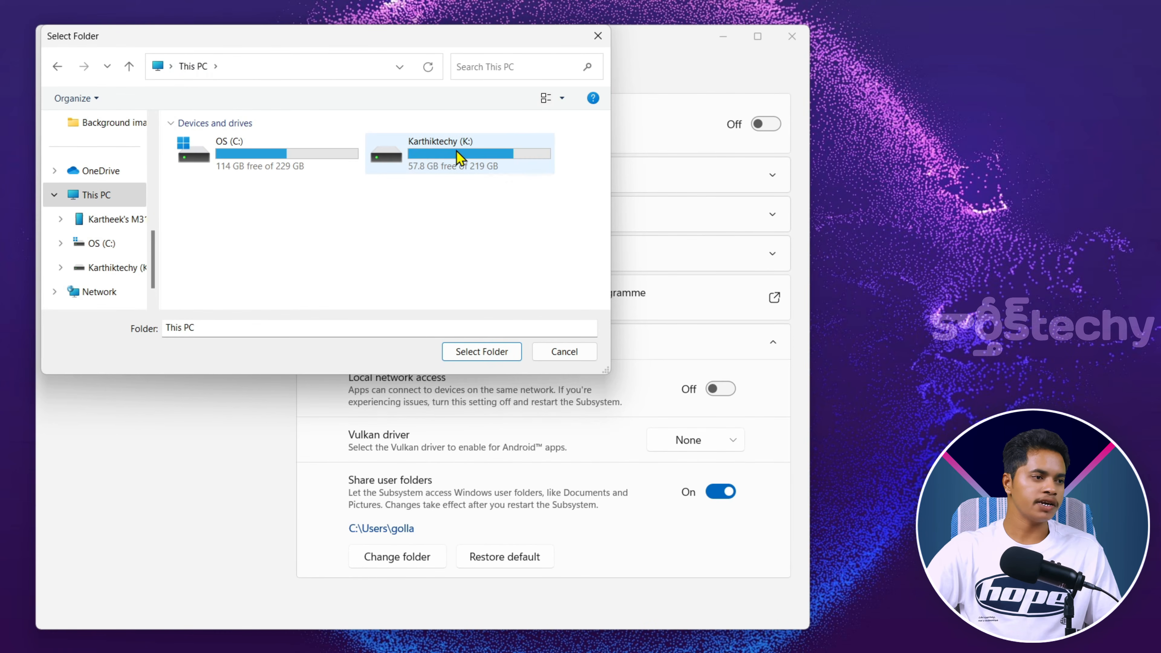
{"action": "left_click", "coordinate": [460, 157]}
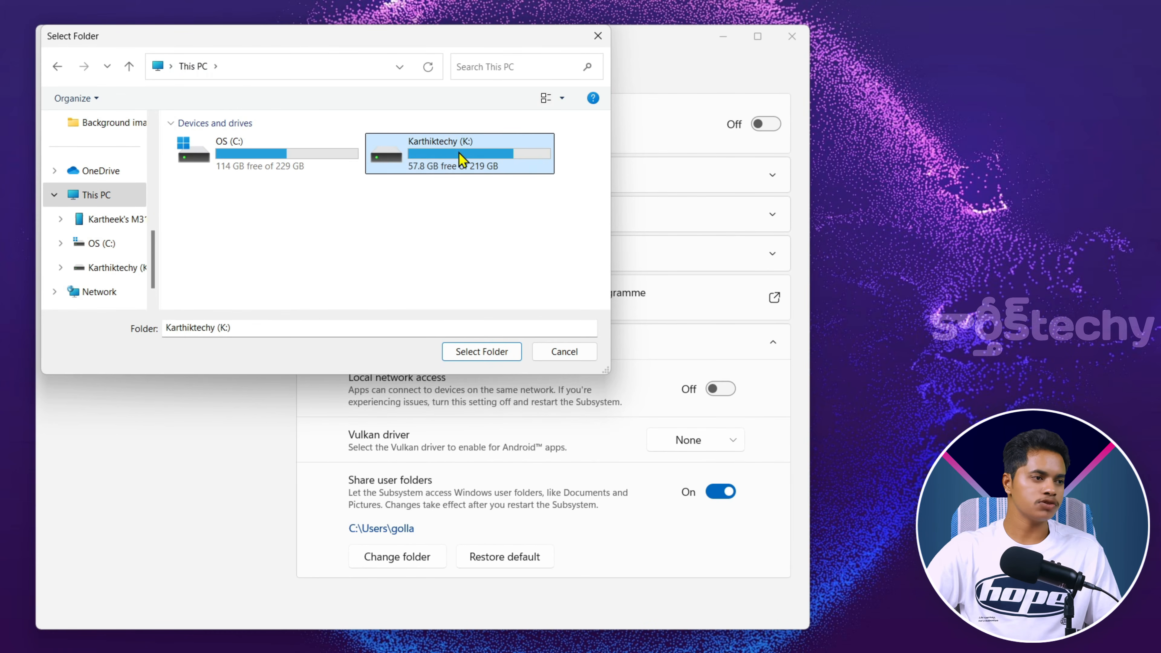
{"action": "left_click", "coordinate": [485, 353]}
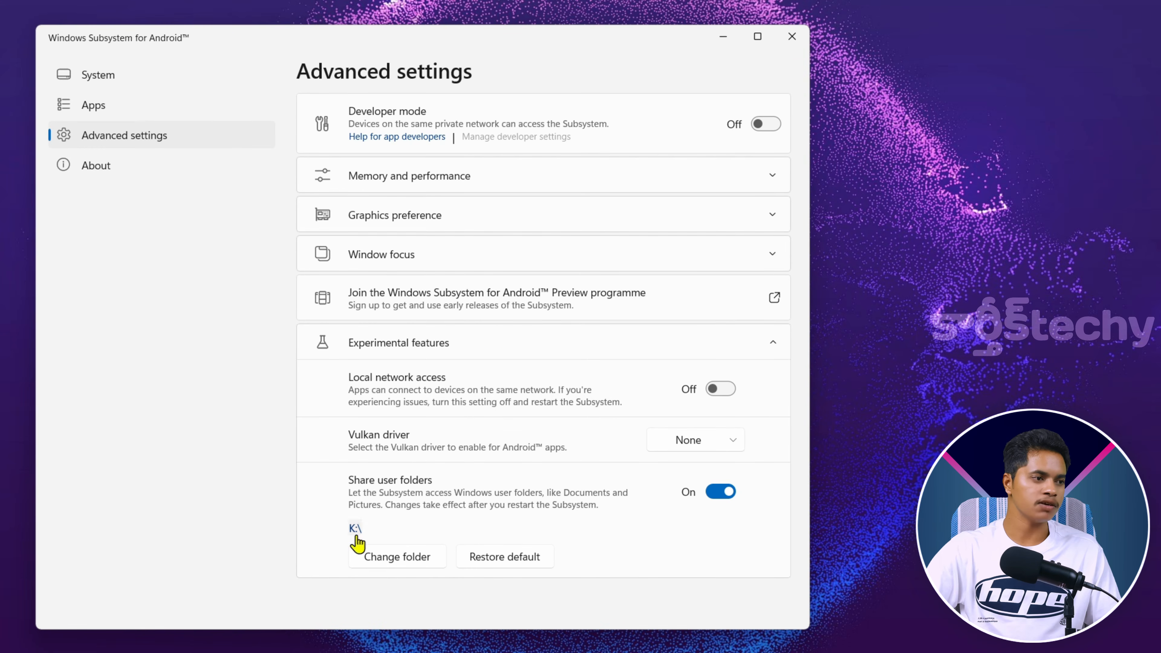
Review the memory and performance options in the advanced settings, and collapse that section and the experimental features.
{"action": "left_click", "coordinate": [475, 190]}
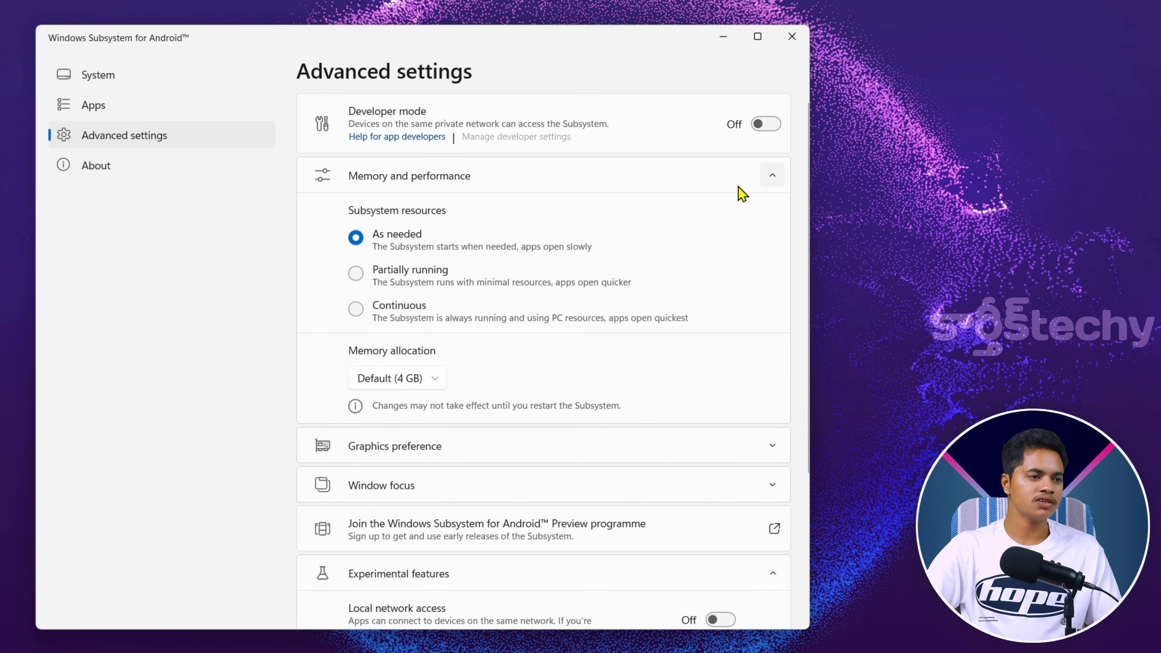
{"action": "left_click", "coordinate": [772, 176]}
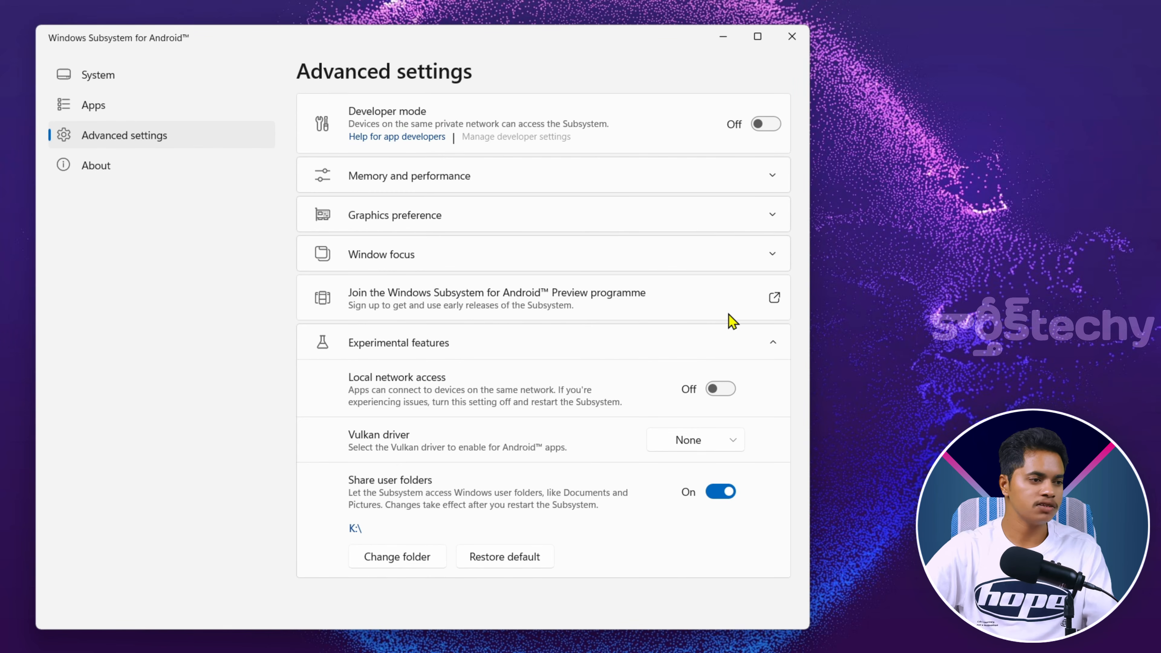
{"action": "left_click", "coordinate": [767, 345]}
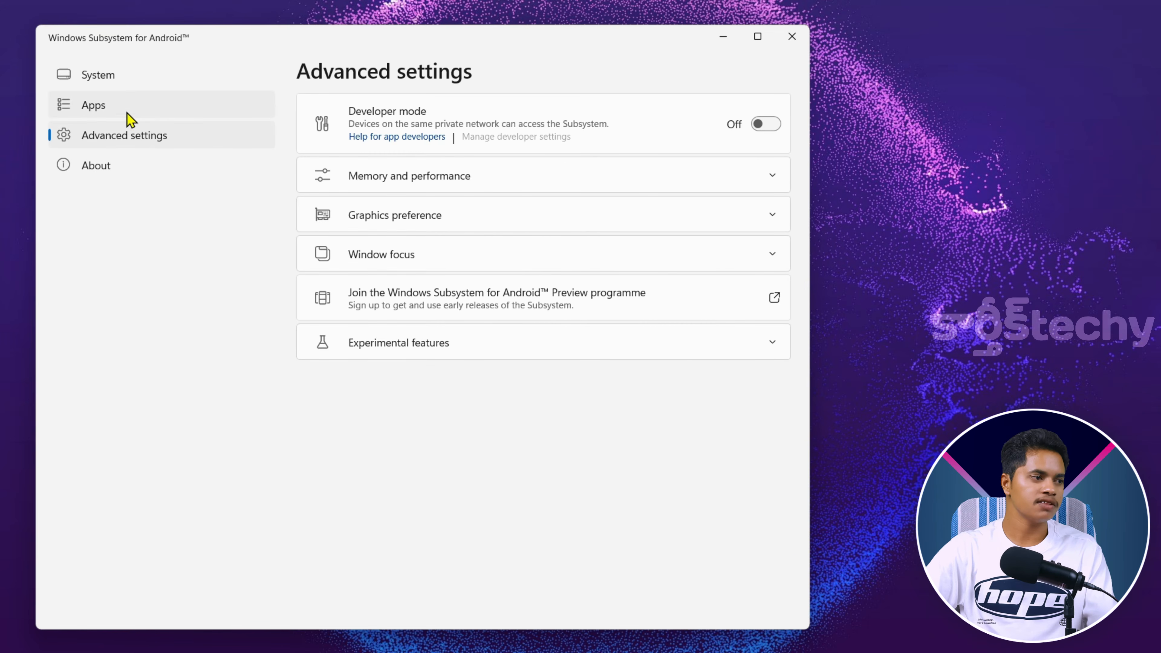
Turn off Windows Subsystem for Android from the System page and close its settings window.
{"action": "left_click", "coordinate": [134, 87]}
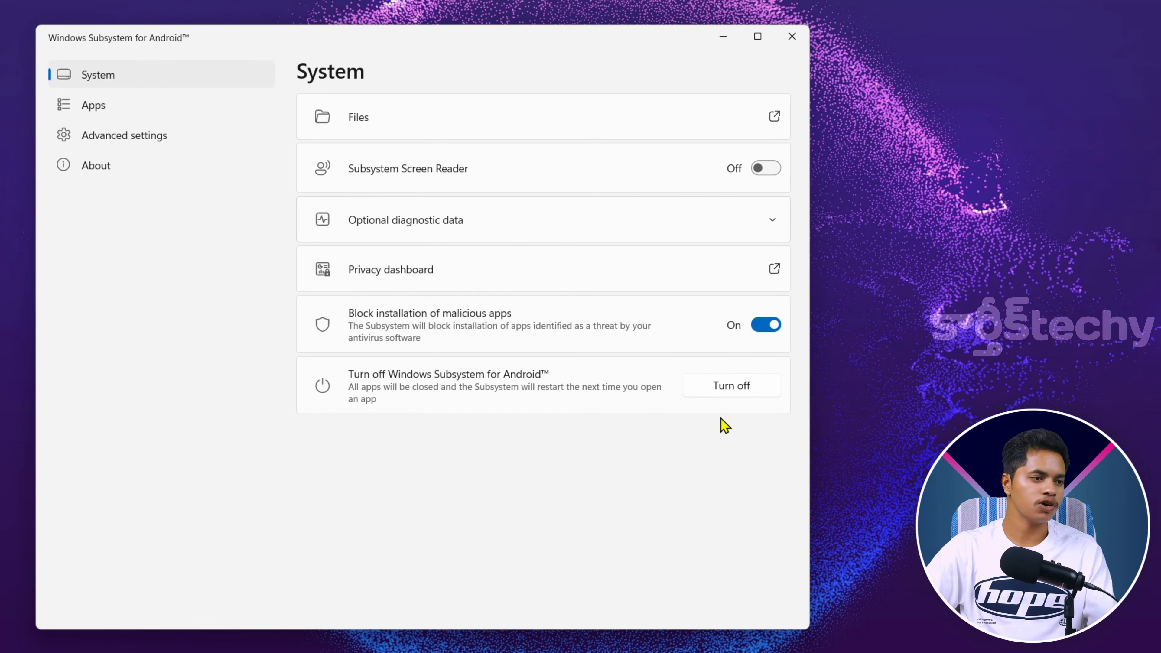
{"action": "left_click", "coordinate": [733, 389]}
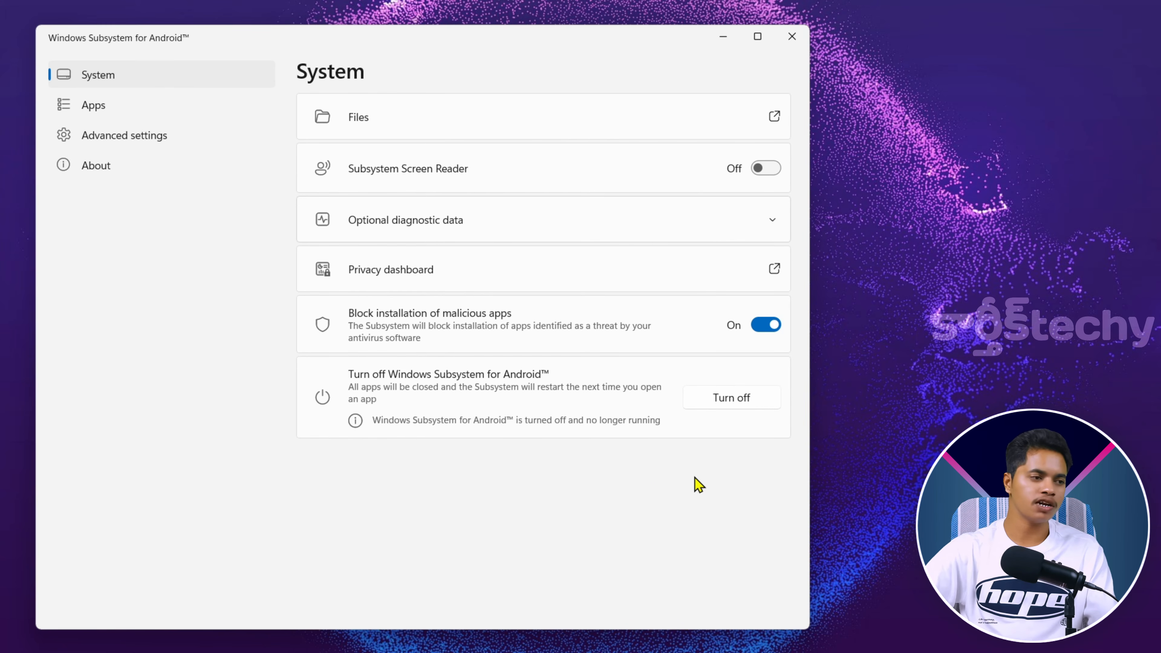
{"action": "left_click", "coordinate": [792, 36]}
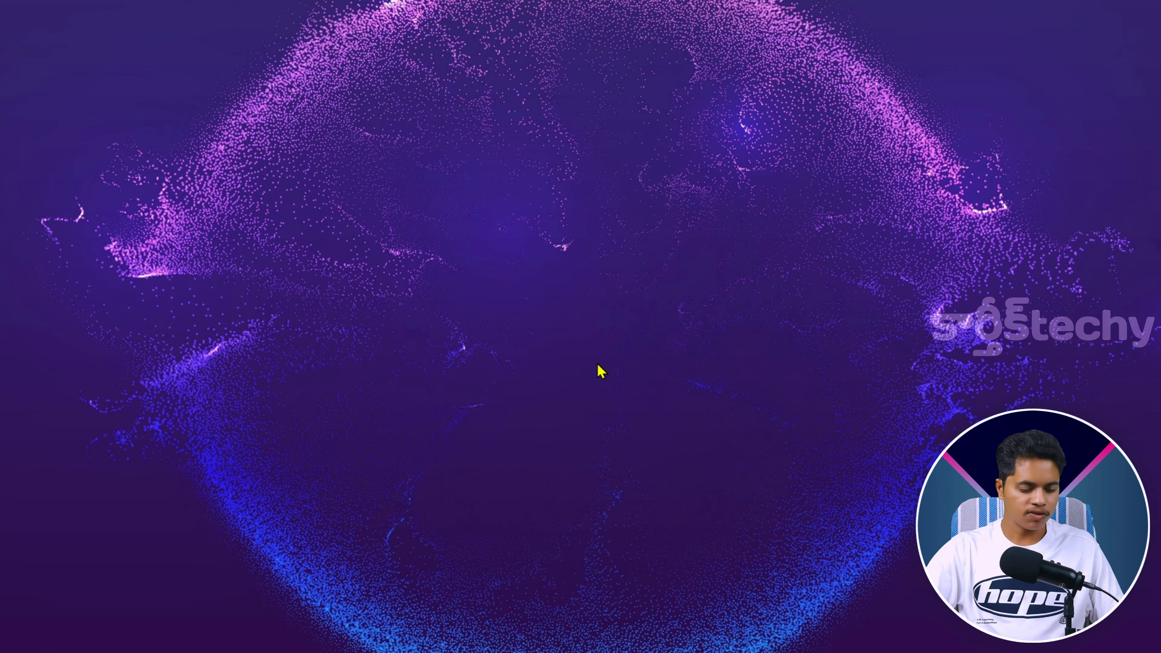
Launch Files by Google from the recently added apps and refuse its request to send notifications.
{"action": "key", "text": "super"}
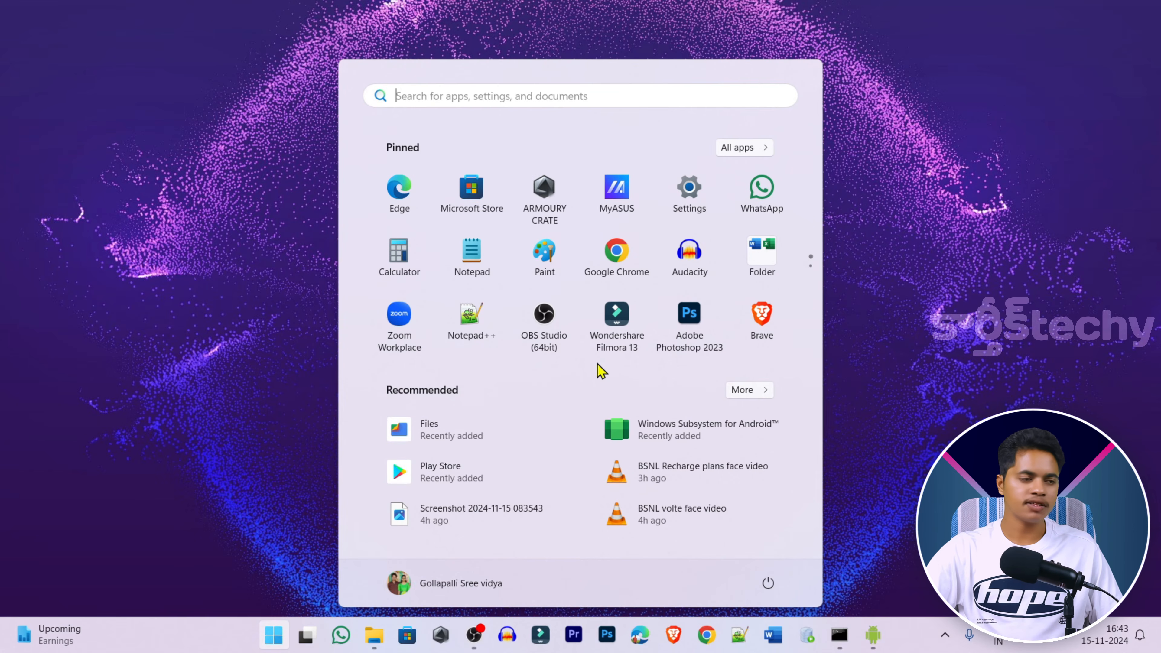
{"action": "left_click", "coordinate": [474, 440]}
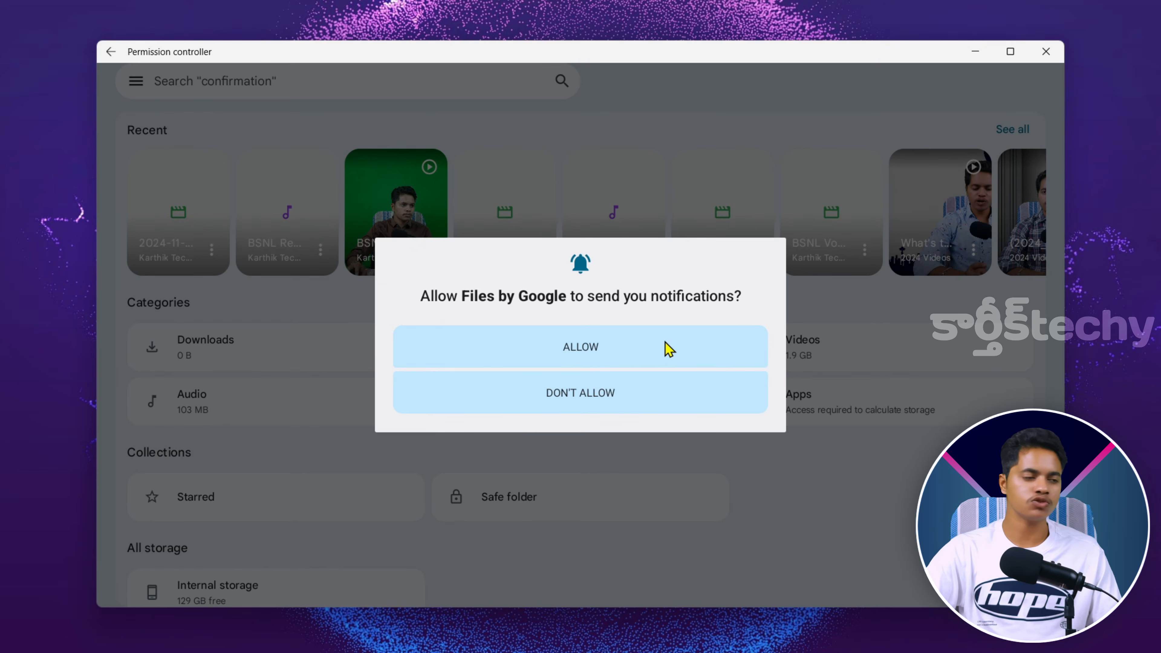
{"action": "left_click", "coordinate": [608, 394]}
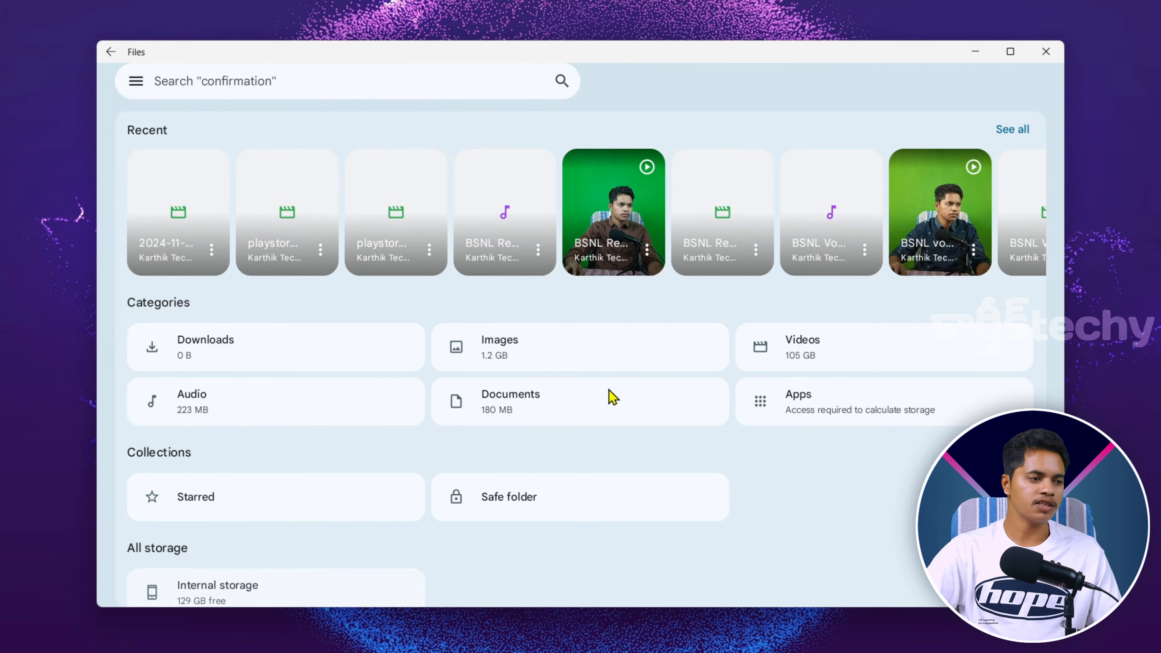
Look over the Files by Google home page, view the Downloads category and return to the home page.
{"action": "scroll", "coordinate": [748, 219], "scroll_direction": "down", "scroll_amount": 2}
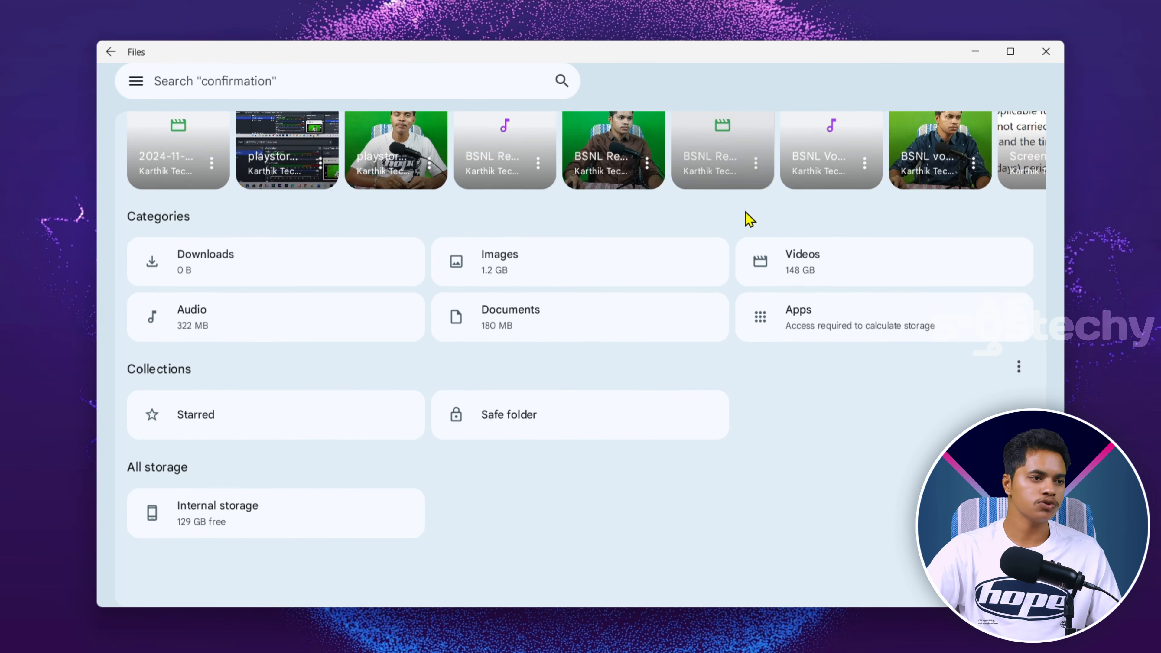
{"action": "scroll", "coordinate": [757, 233], "scroll_direction": "up", "scroll_amount": 2}
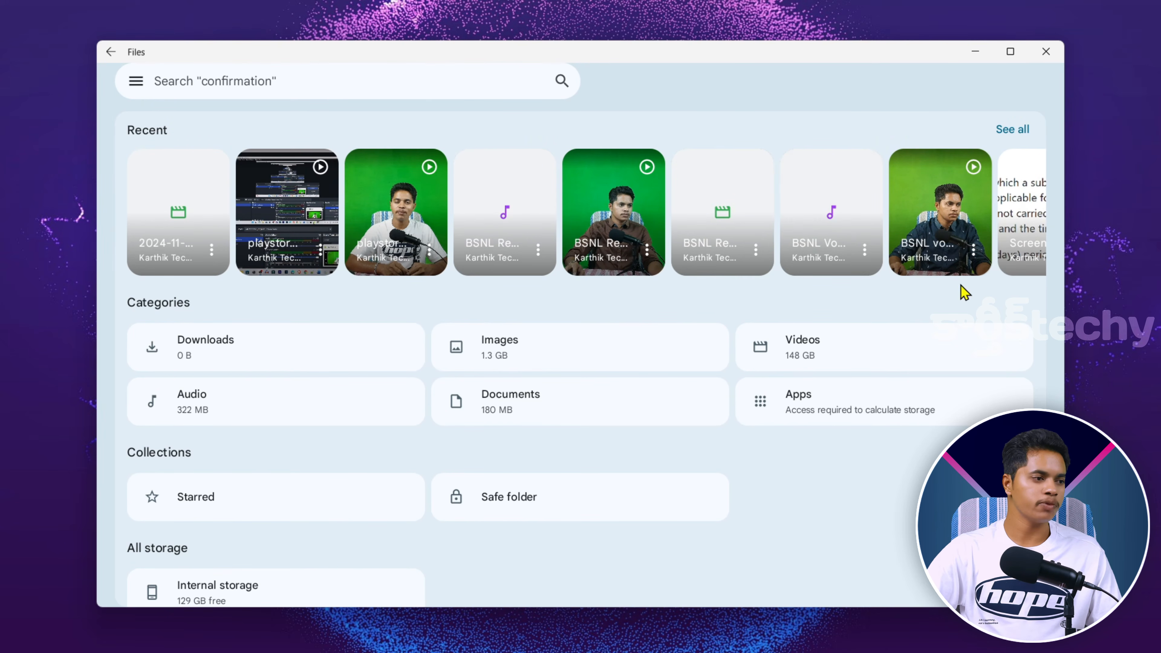
{"action": "left_click", "coordinate": [262, 350]}
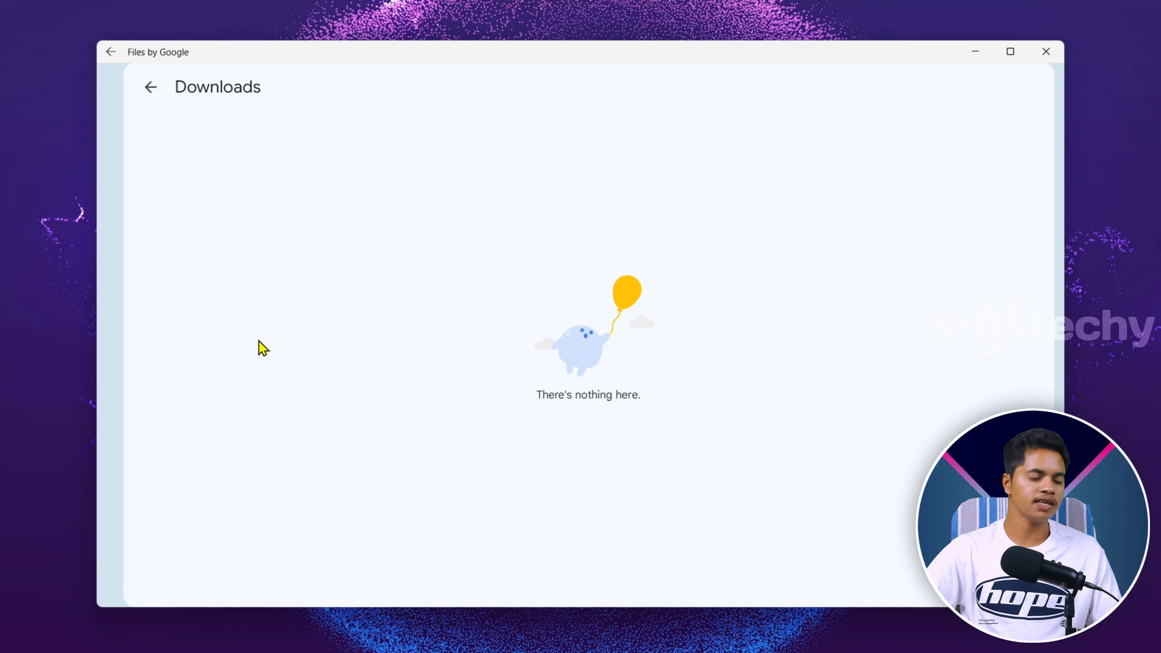
{"action": "left_click", "coordinate": [139, 103]}
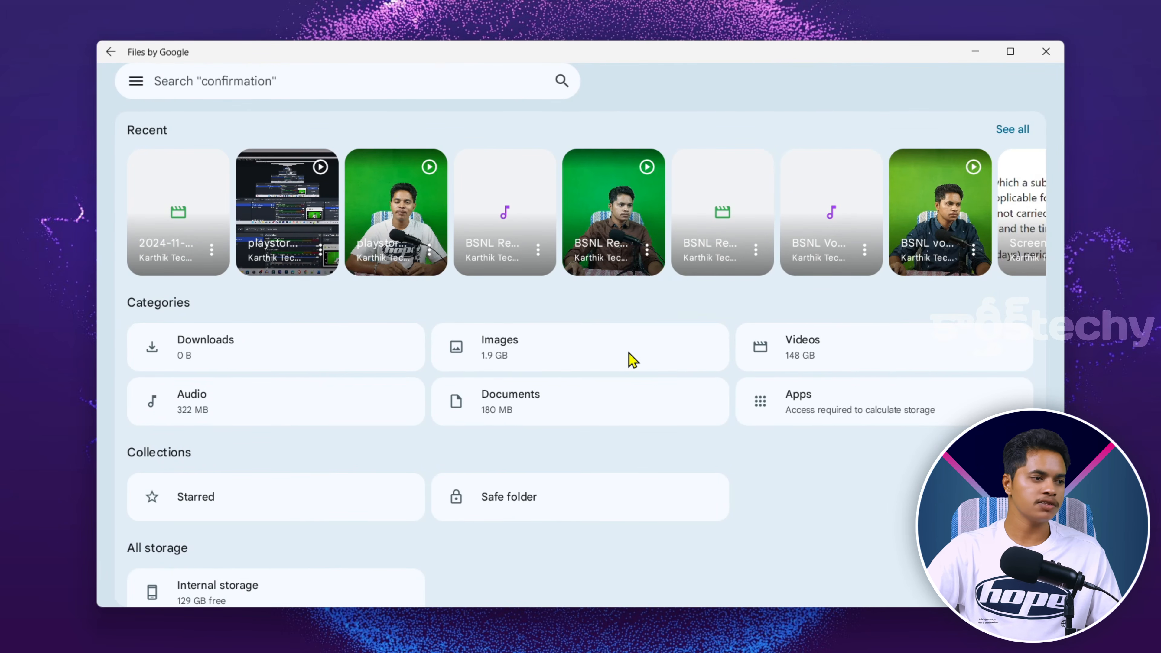
Browse the Images category, including the Background images for videos, Background images from Freepik and Icons folders, and return to the home page.
{"action": "left_click", "coordinate": [632, 360]}
{"action": "scroll", "coordinate": [533, 448], "scroll_direction": "down", "scroll_amount": 5}
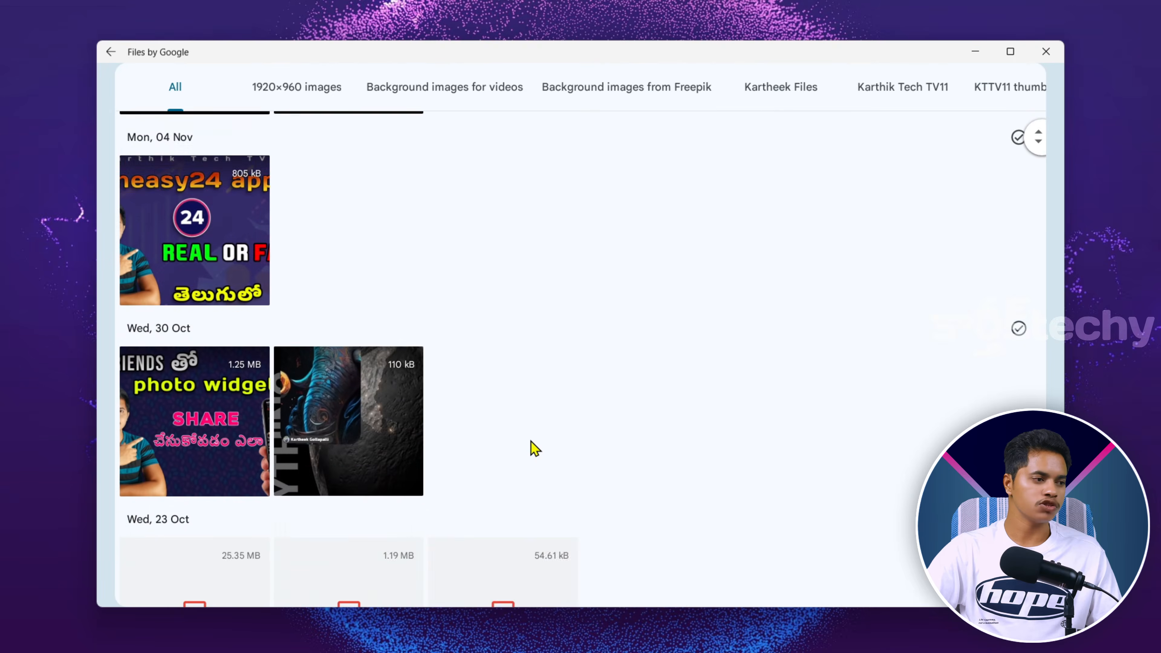
{"action": "scroll", "coordinate": [532, 447], "scroll_direction": "down", "scroll_amount": 10}
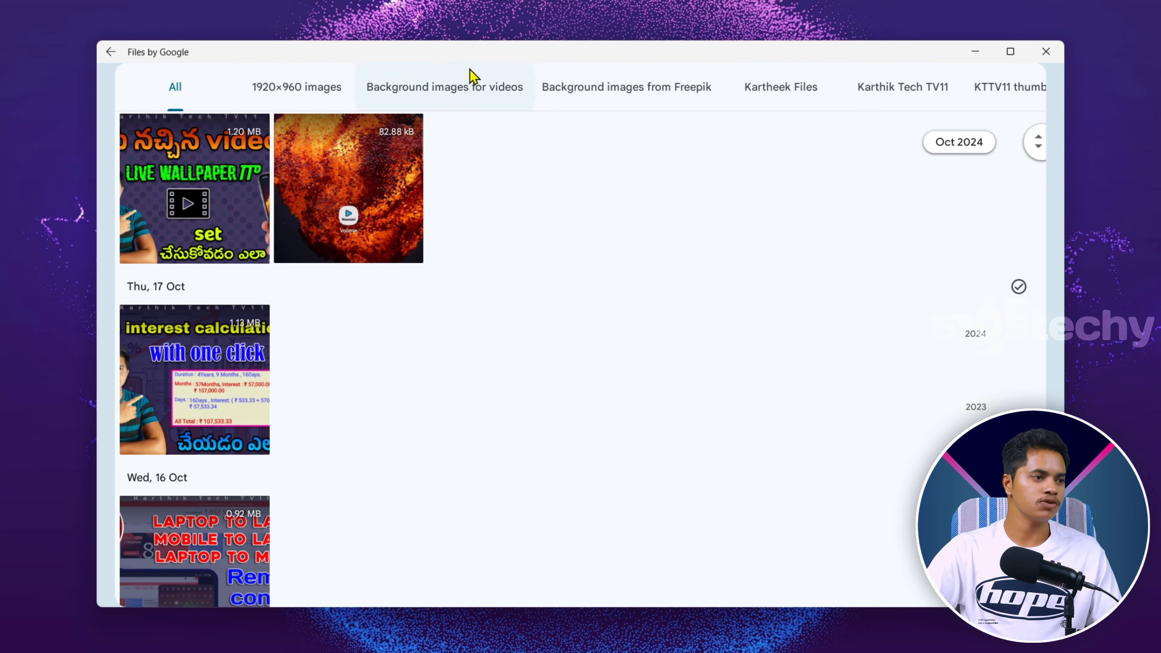
{"action": "left_click", "coordinate": [478, 89]}
{"action": "left_click", "coordinate": [620, 88]}
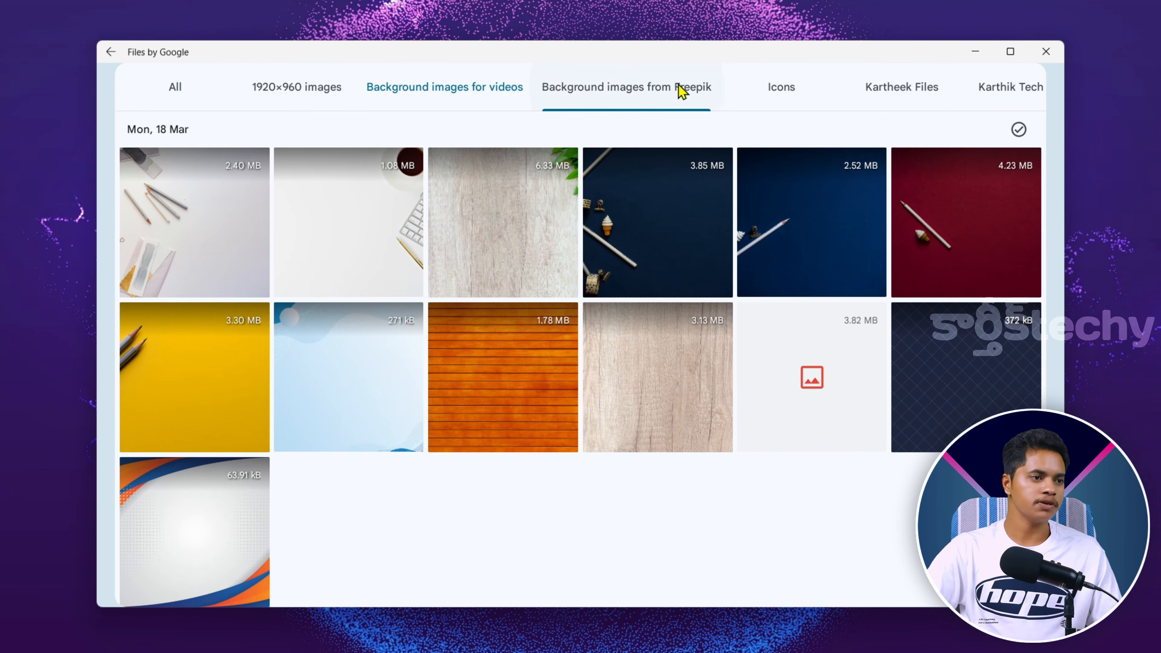
{"action": "left_click", "coordinate": [792, 93]}
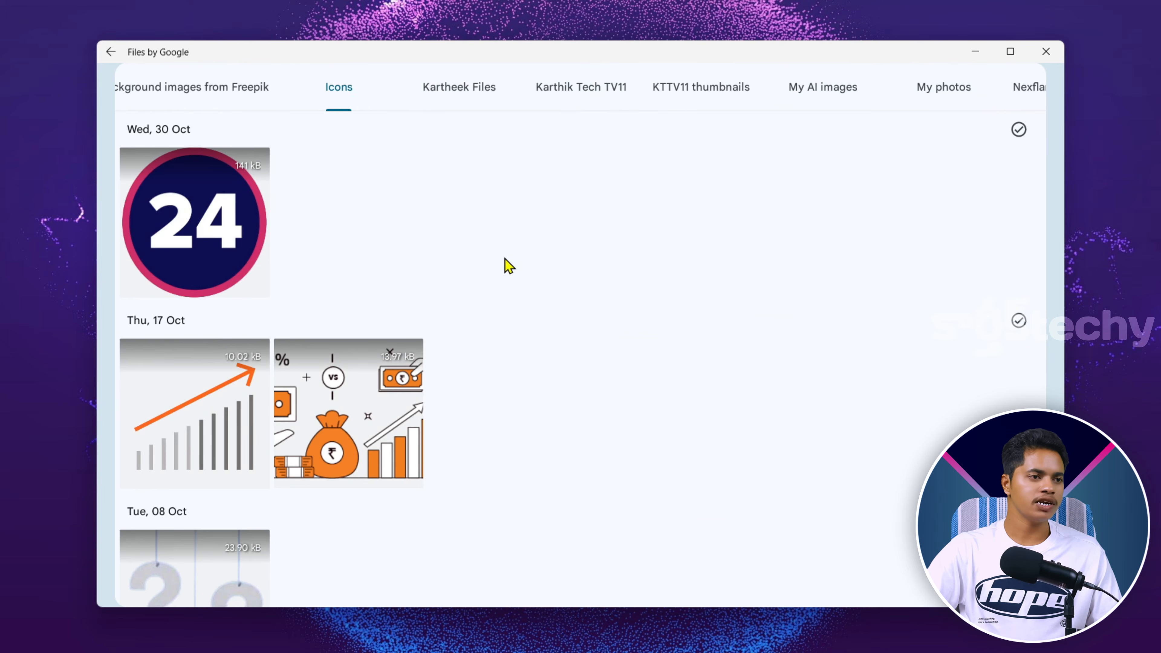
{"action": "left_click", "coordinate": [110, 53]}
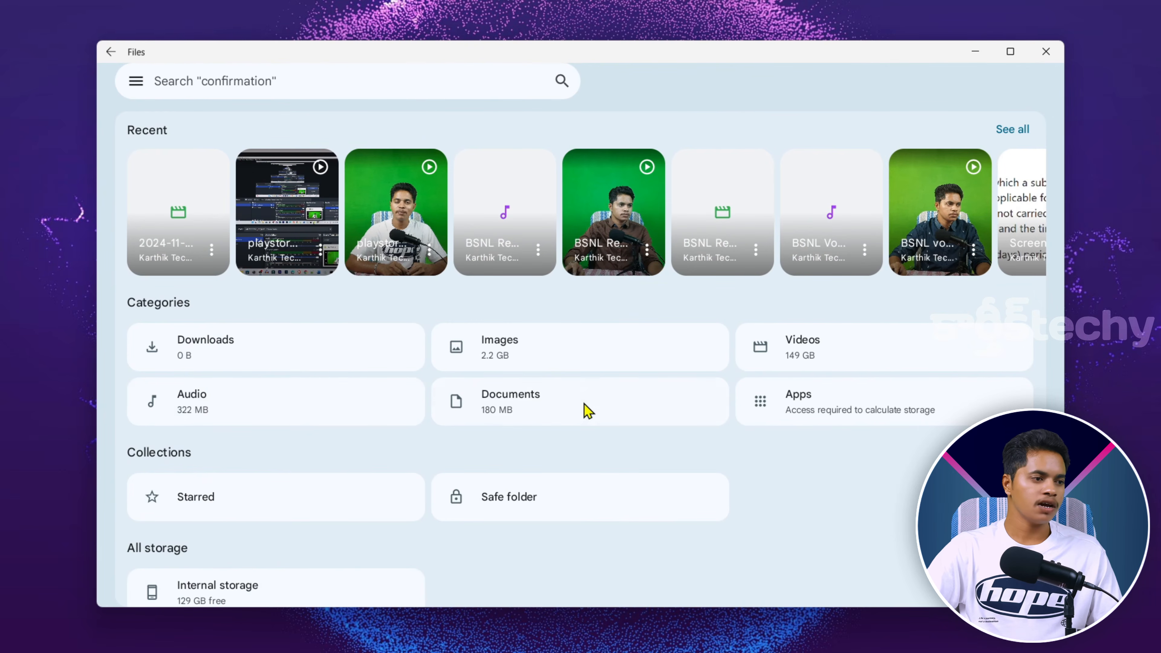
View the files in the Documents category, return to the home page and close Files by Google.
{"action": "left_click", "coordinate": [588, 411]}
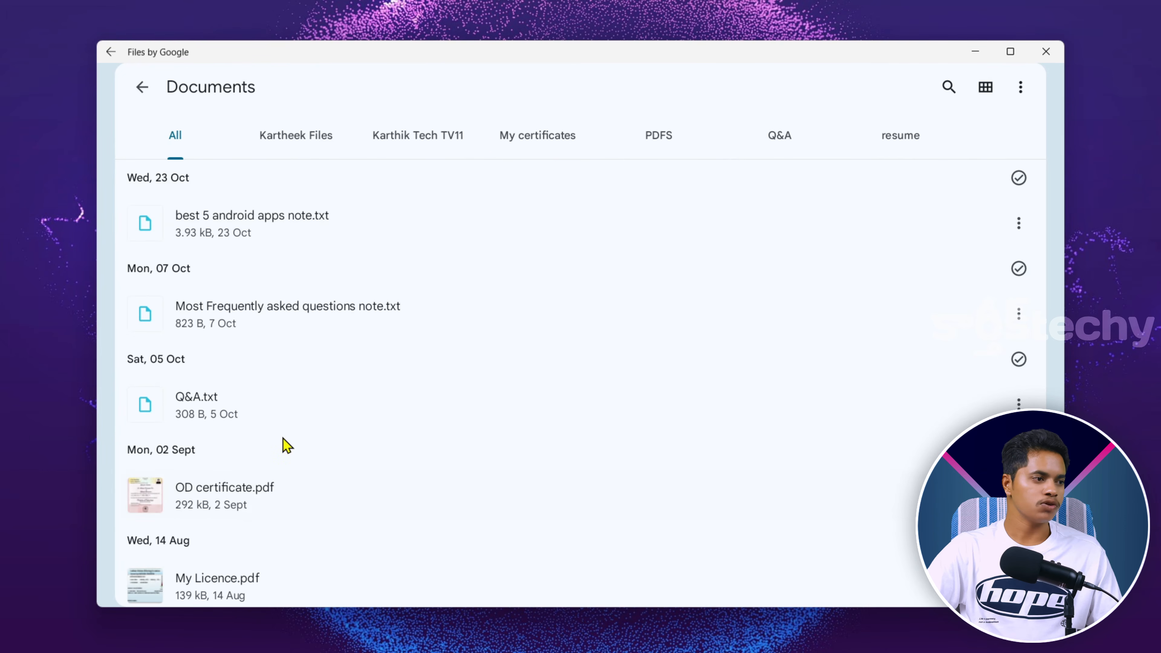
{"action": "left_click", "coordinate": [142, 88]}
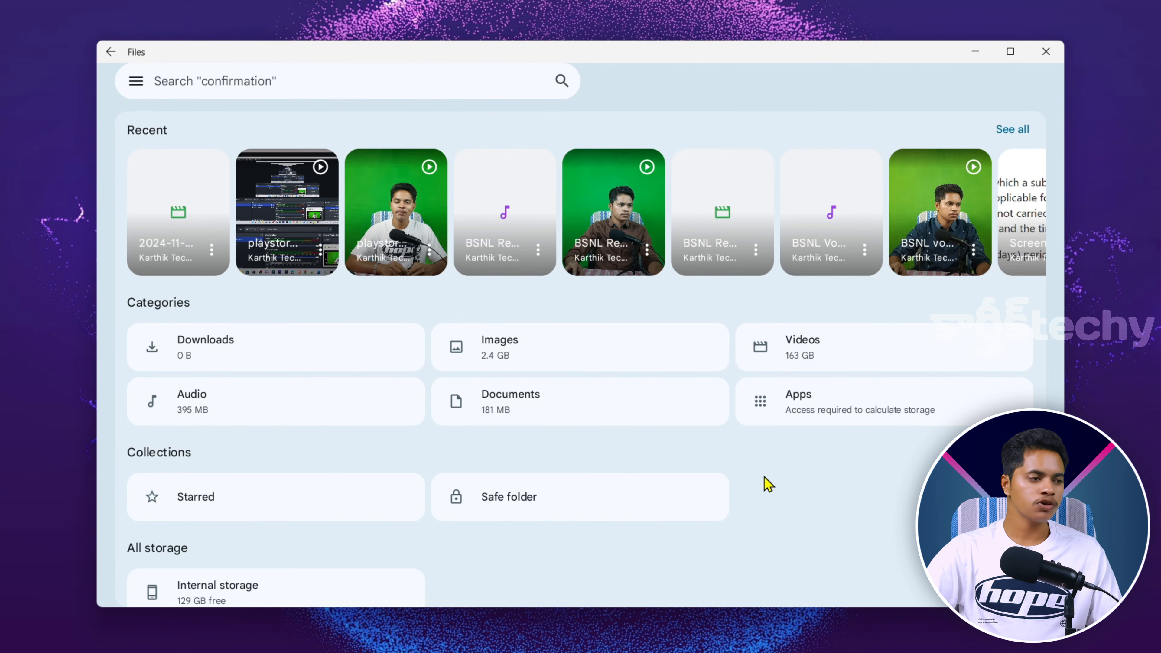
{"action": "scroll", "coordinate": [772, 482], "scroll_direction": "down", "scroll_amount": 2}
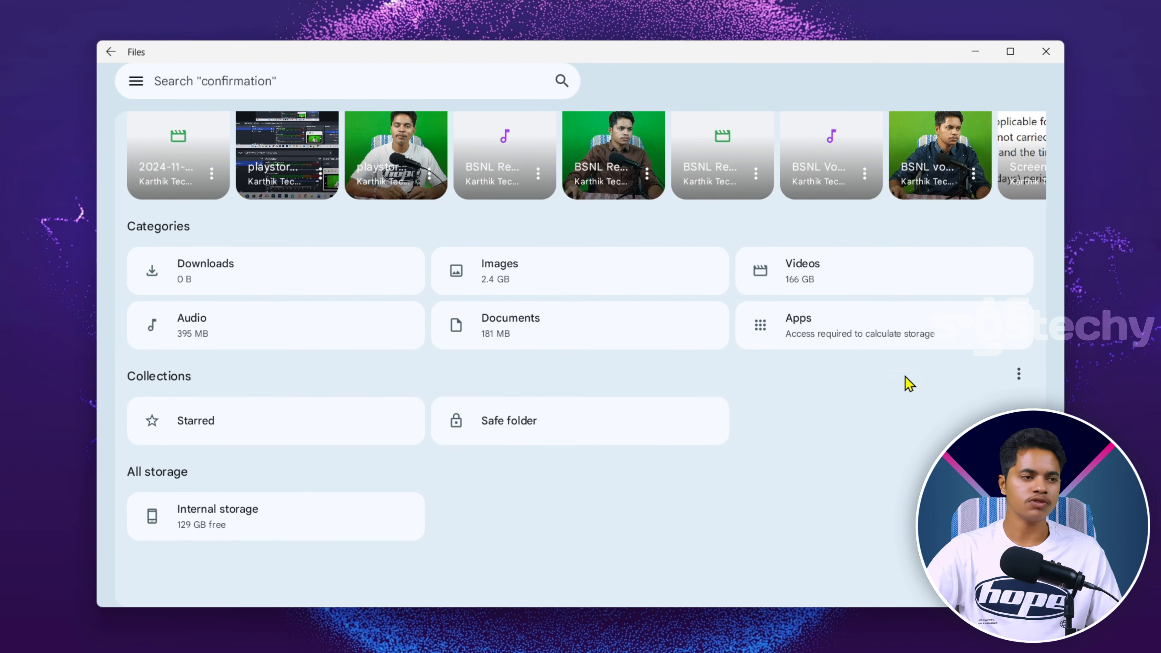
{"action": "left_click", "coordinate": [1046, 51]}
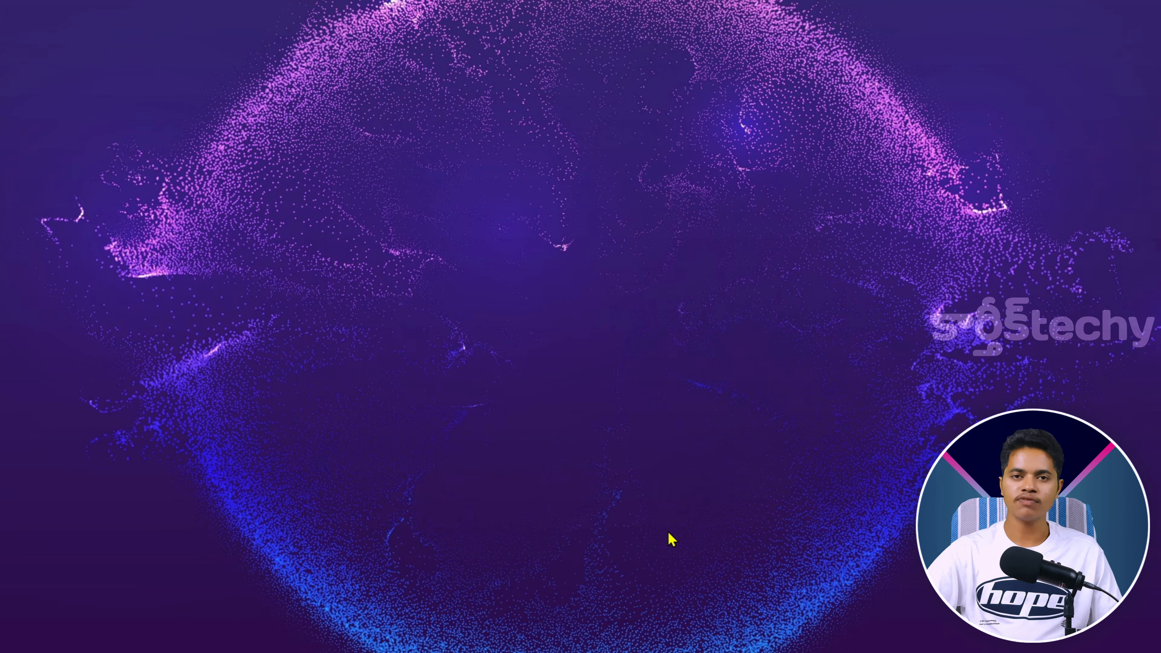
Open the Windows Subsystem for Android settings and display its list of installed apps.
{"action": "key", "text": "super"}
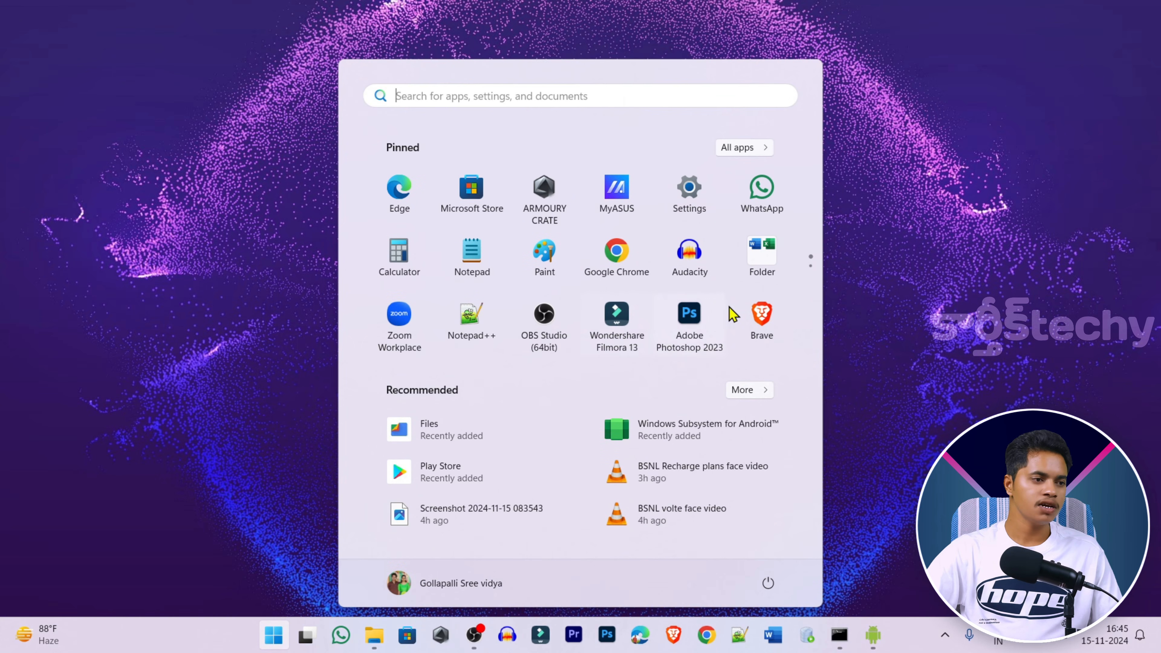
{"action": "left_click", "coordinate": [734, 433]}
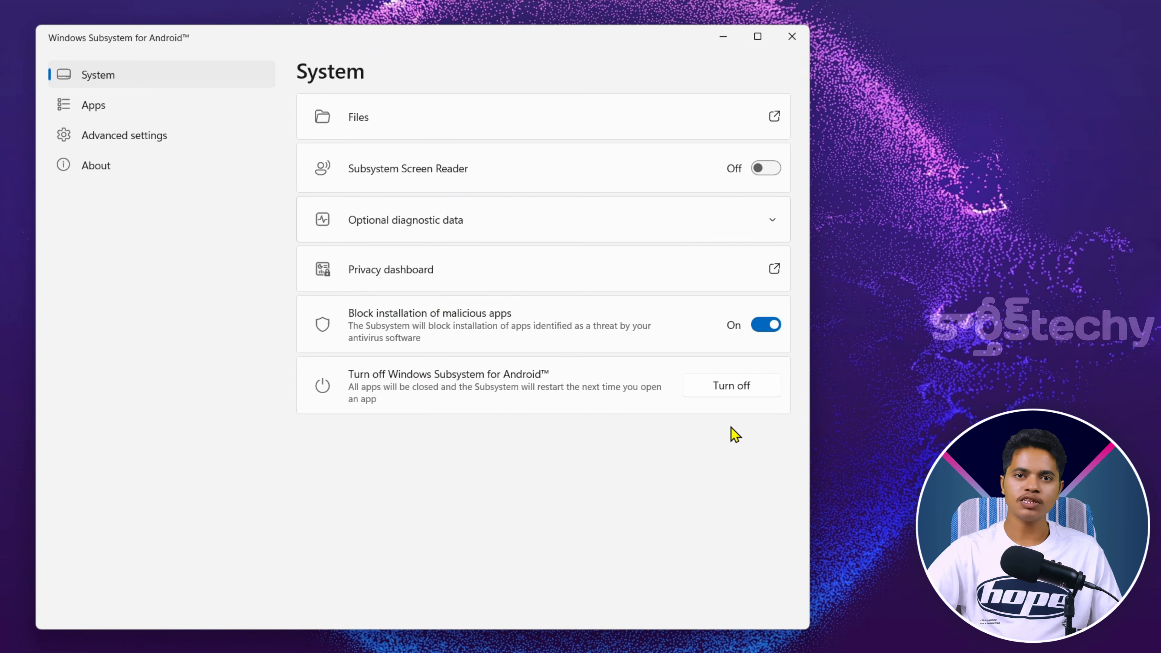
{"action": "left_click", "coordinate": [118, 110]}
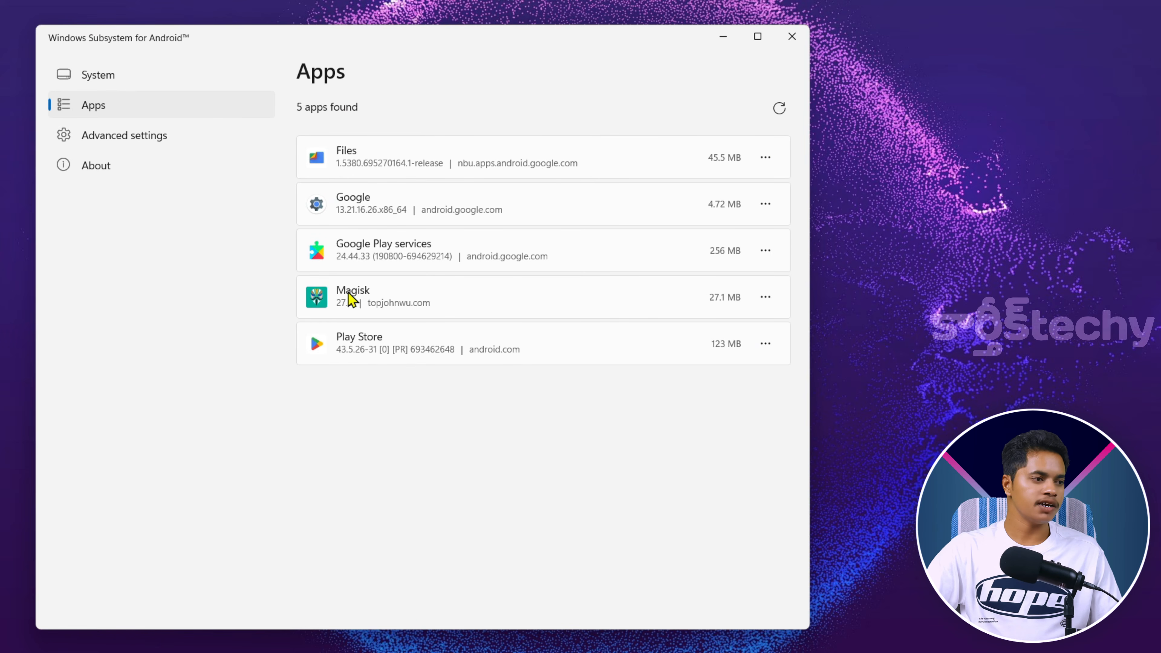
Uninstall Magisk from the subsystem through its app settings and refresh the list of installed apps.
{"action": "left_click", "coordinate": [766, 297]}
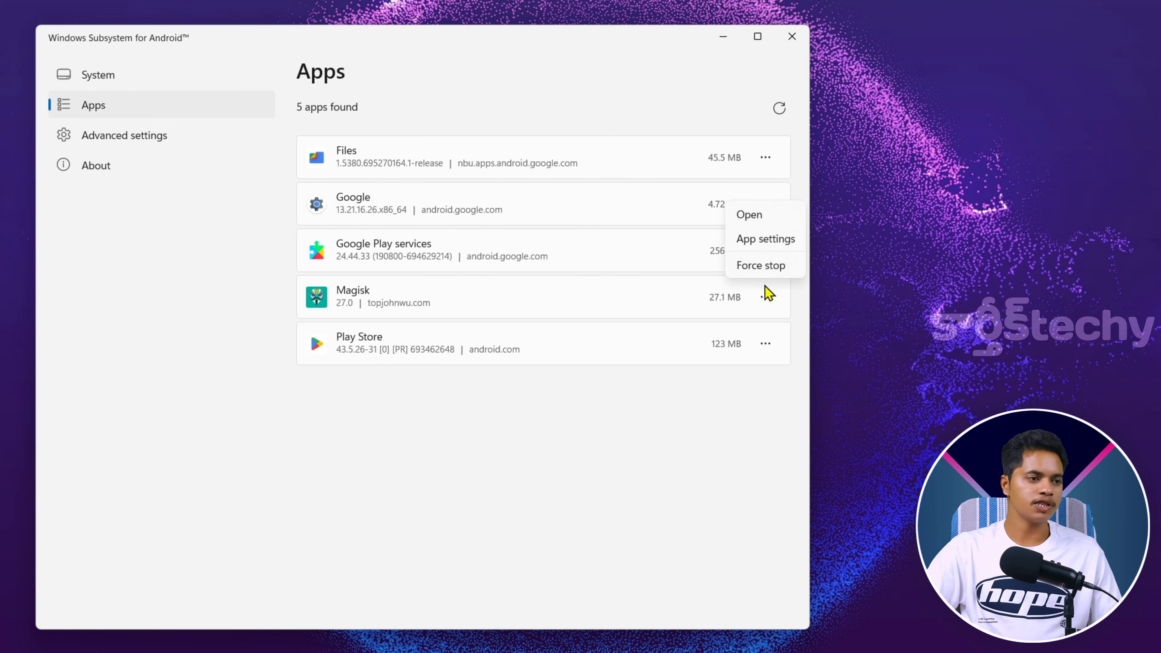
{"action": "left_click", "coordinate": [764, 242]}
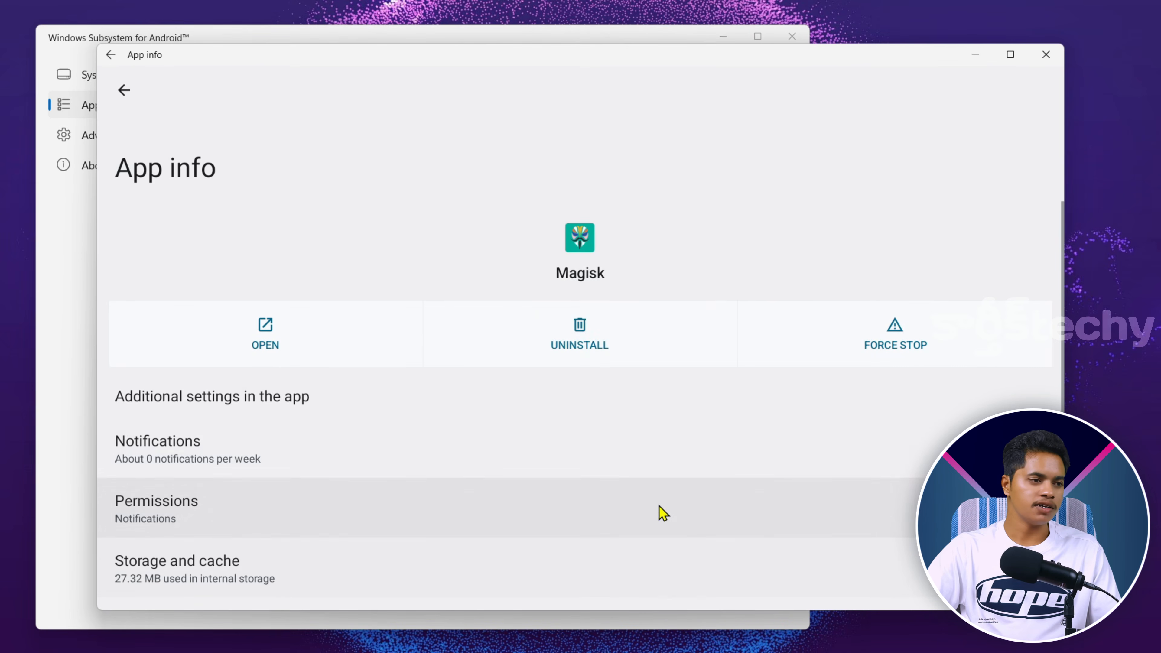
{"action": "left_click", "coordinate": [592, 361]}
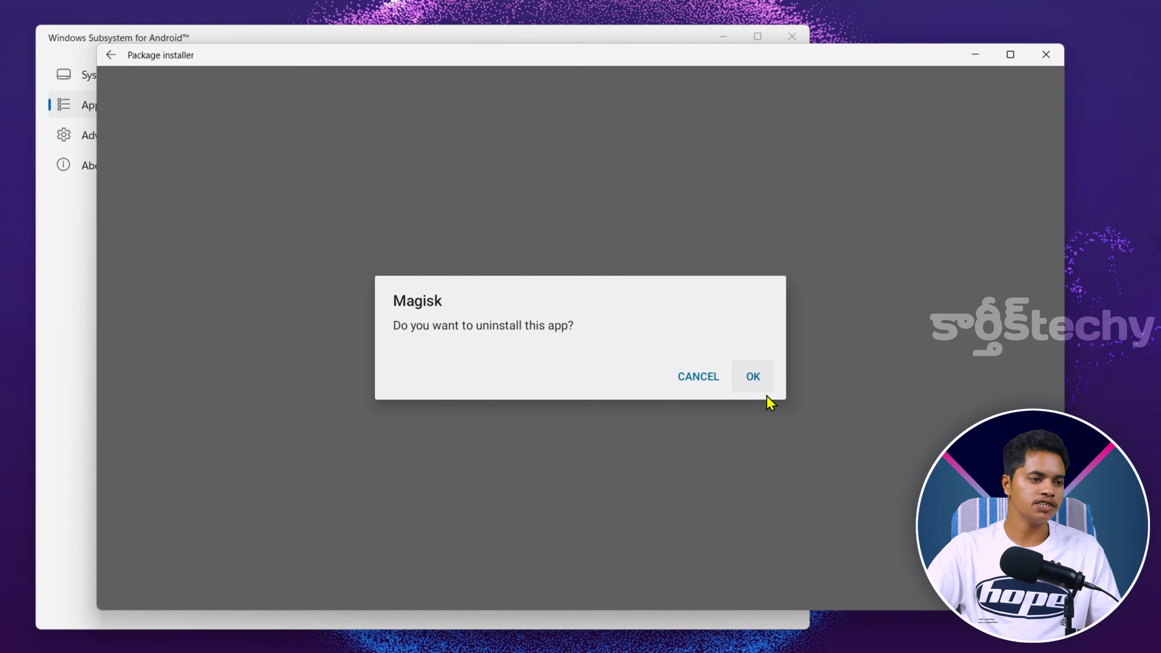
{"action": "left_click", "coordinate": [754, 382]}
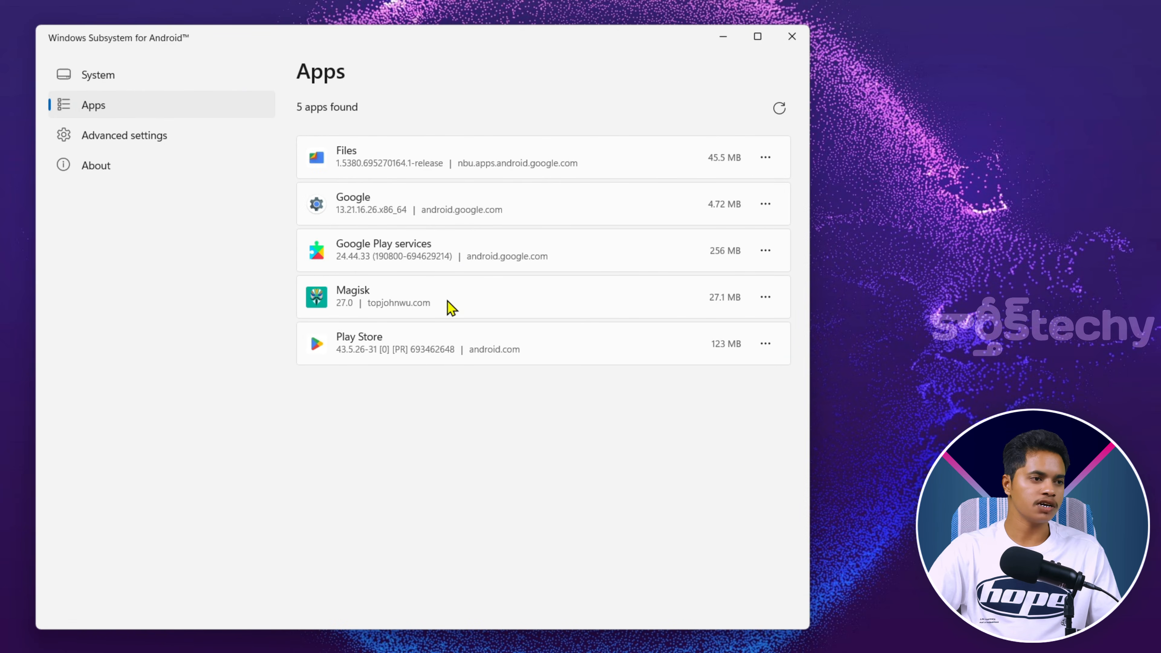
{"action": "left_click", "coordinate": [787, 102]}
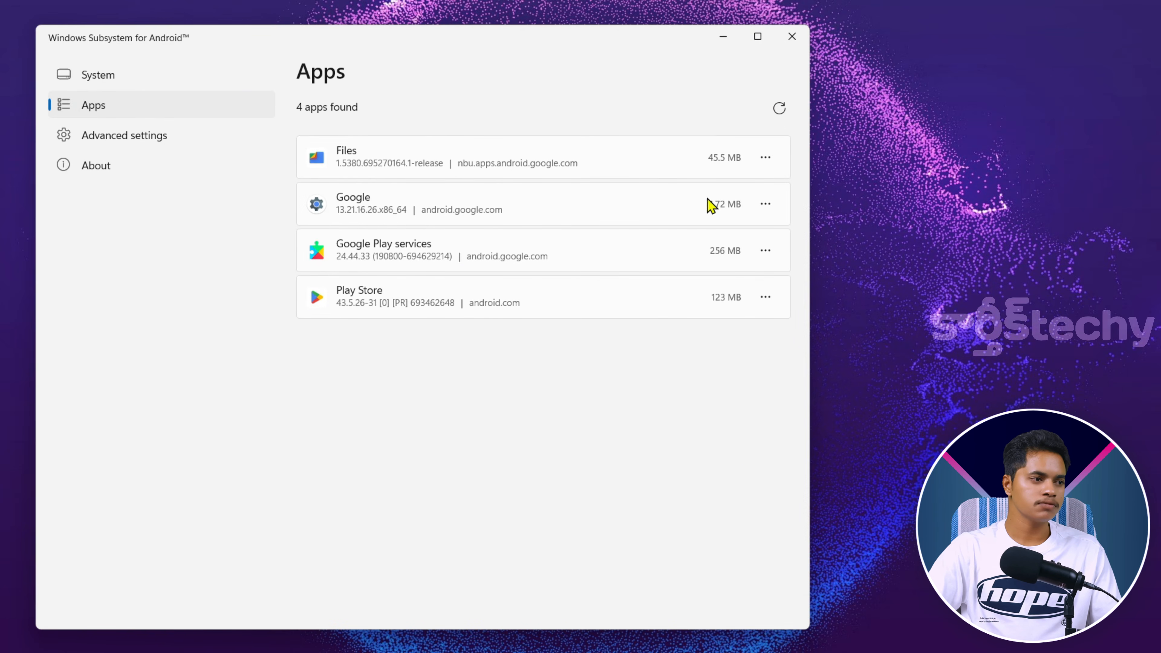